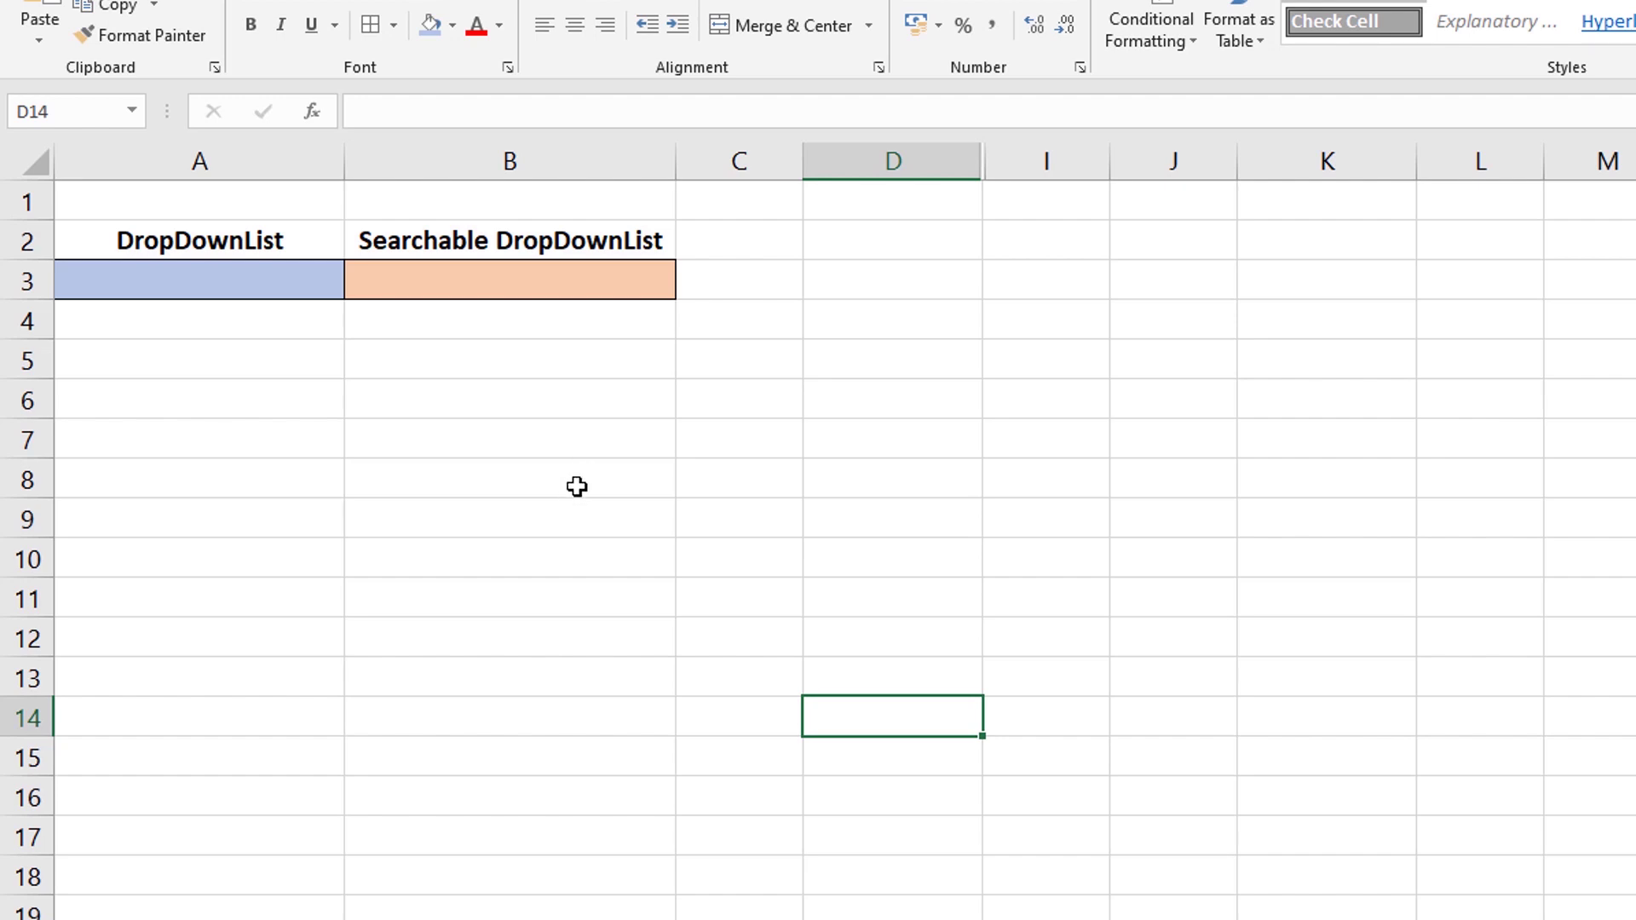
- Pick Orange from A3's fruit dropdown list
click(510, 279)
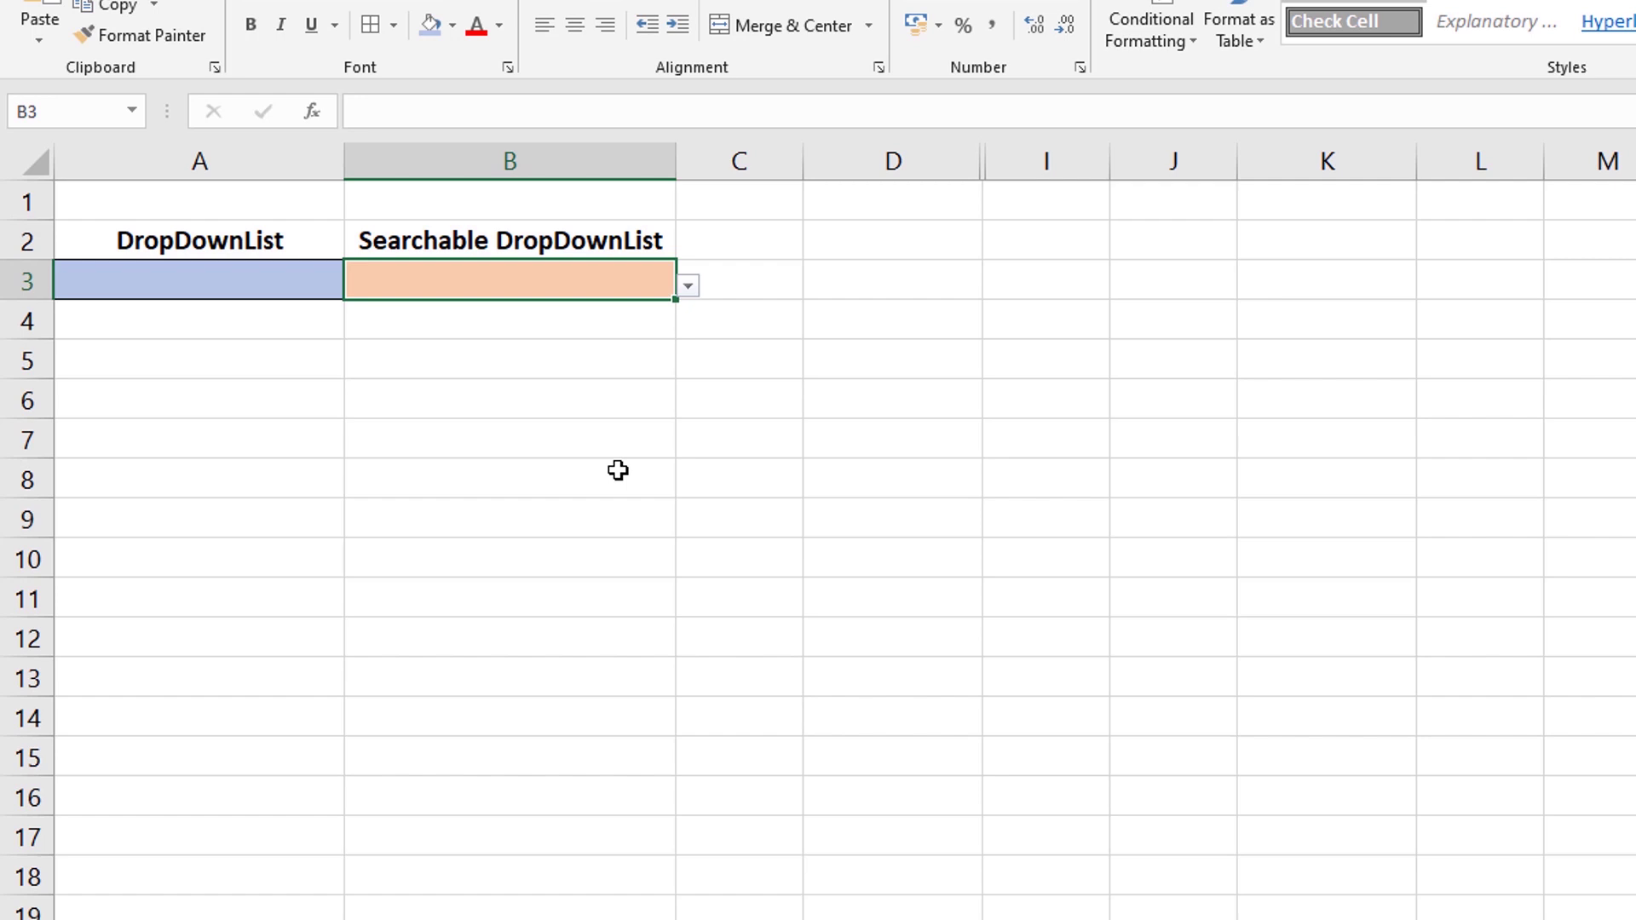
click(341, 284)
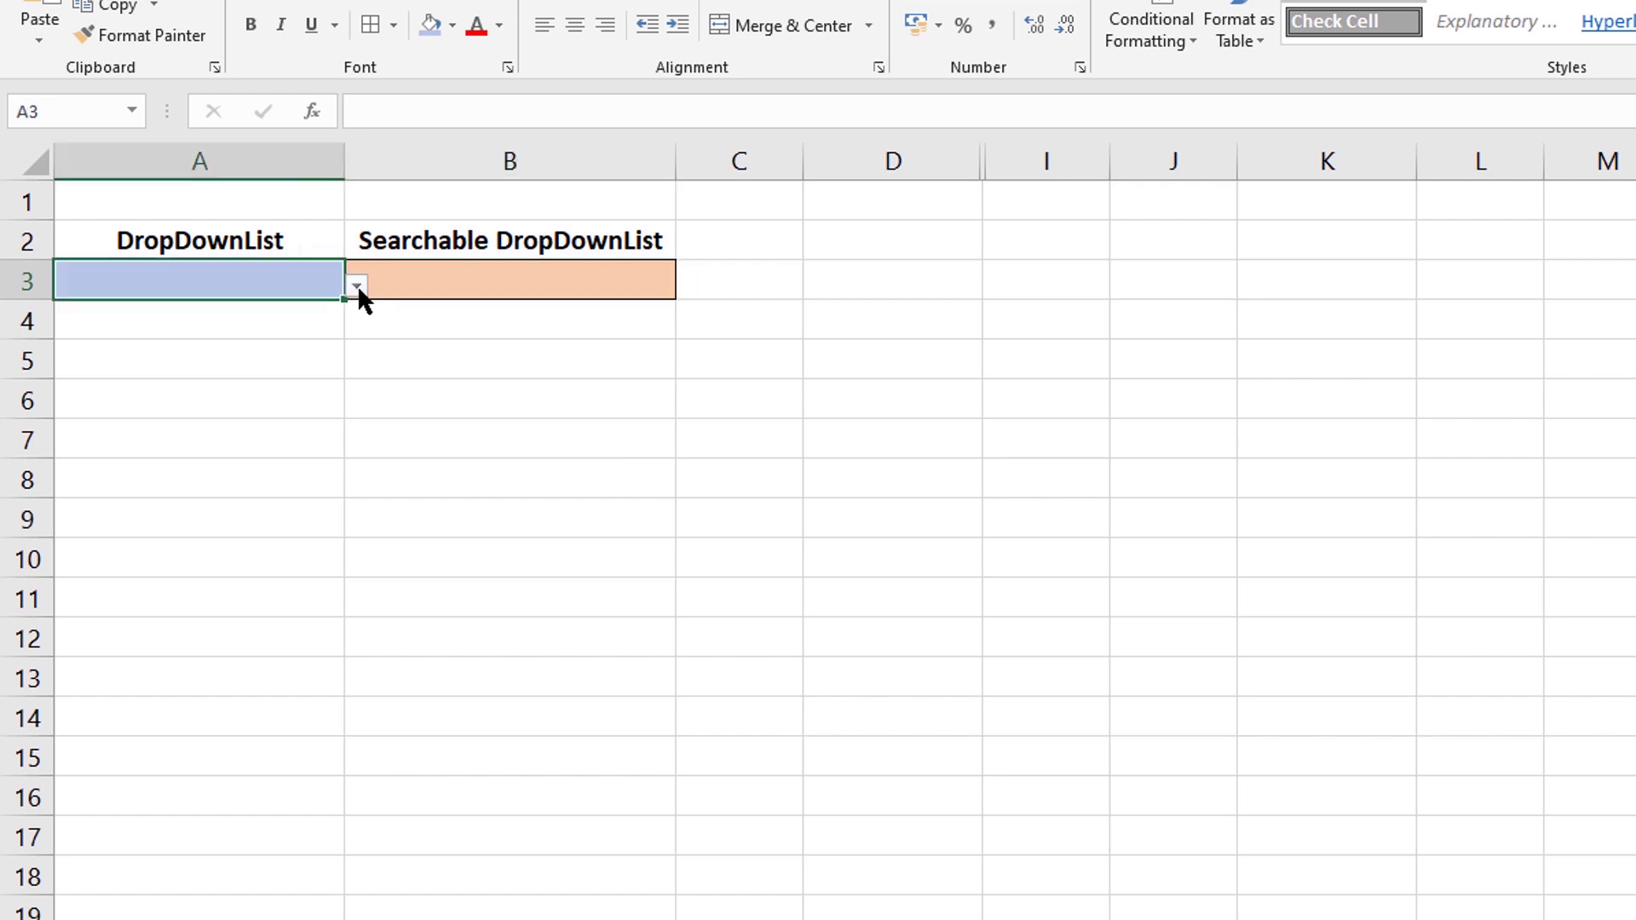
click(356, 286)
mouse_move(370, 358)
mouse_down()
mouse_move(358, 463)
mouse_move(376, 365)
mouse_move(384, 443)
mouse_move(382, 356)
mouse_up()
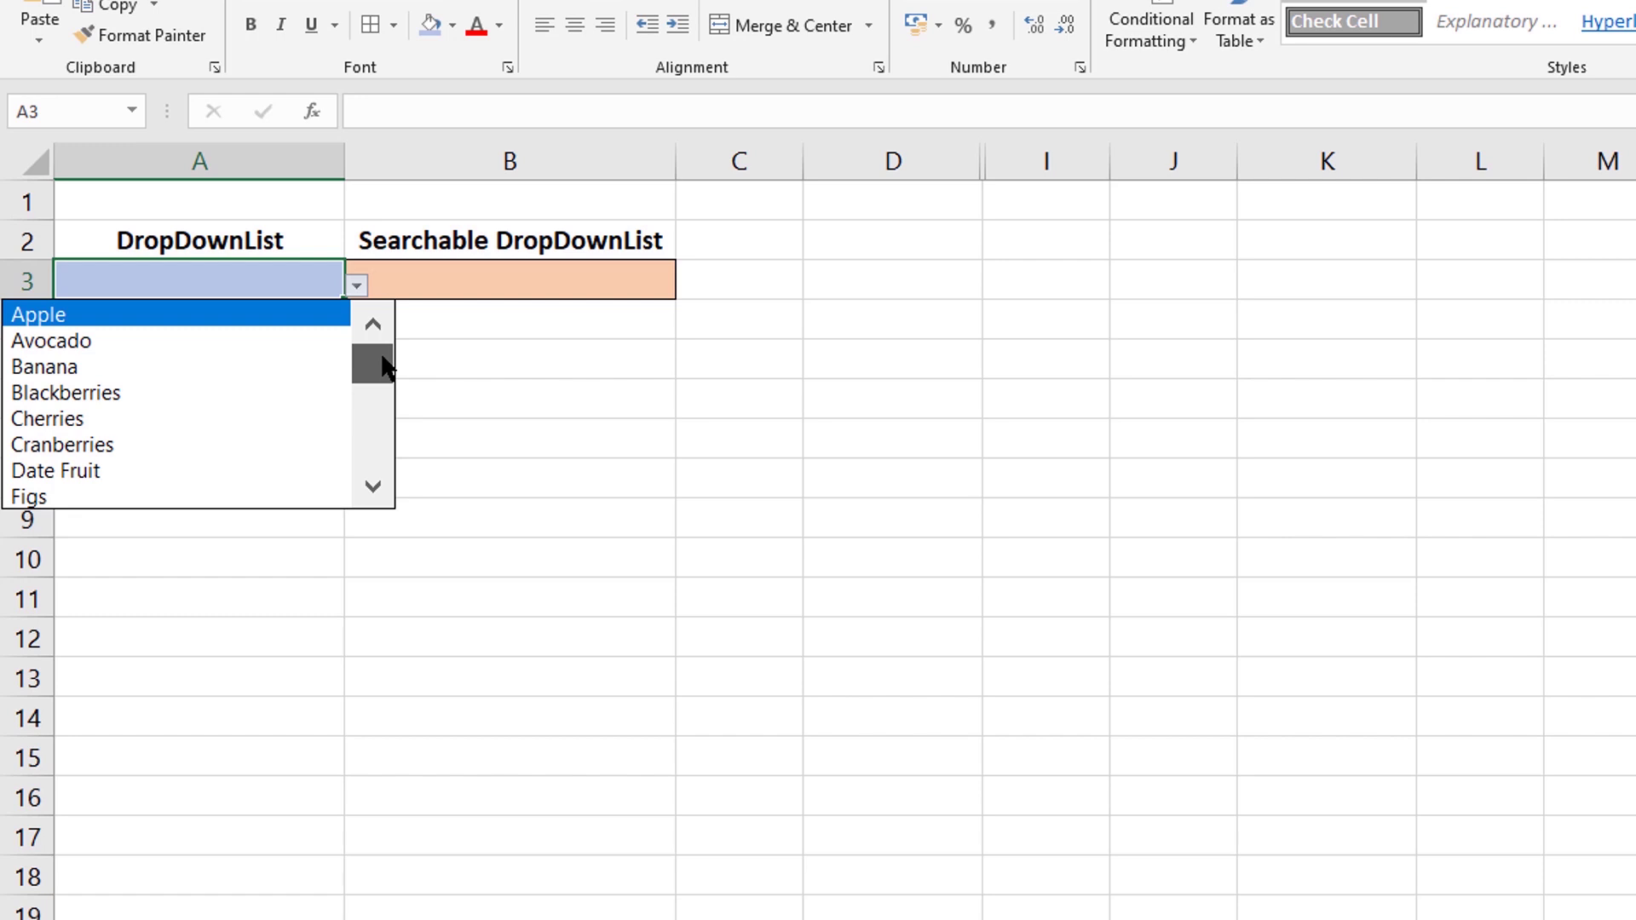
drag(385, 368, 384, 431)
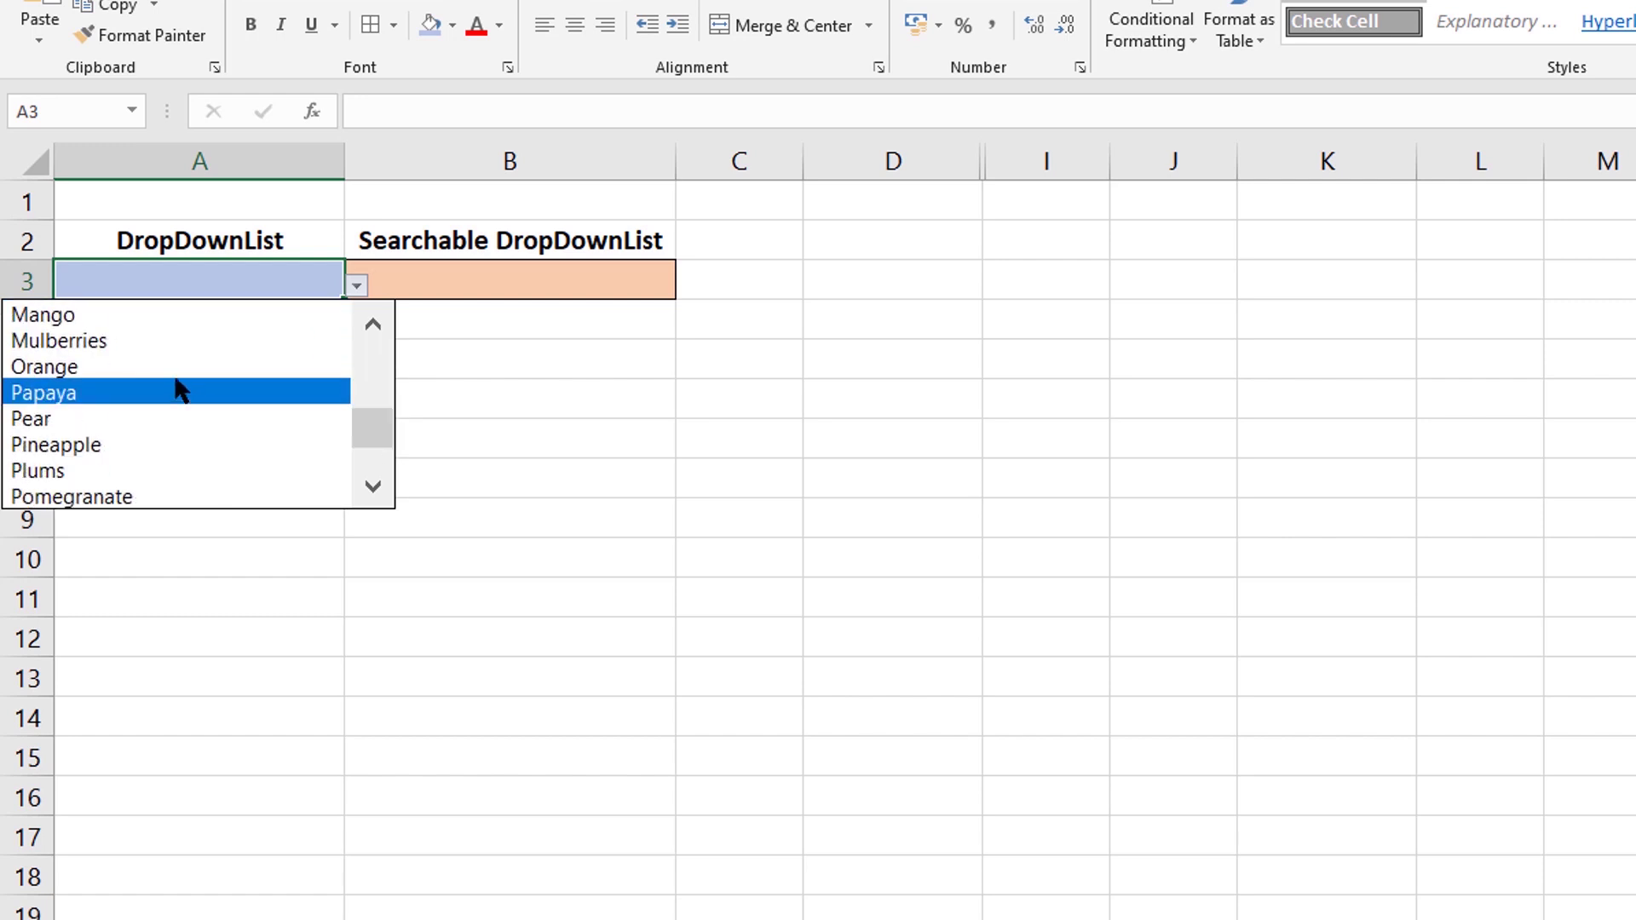
click(174, 368)
click(249, 359)
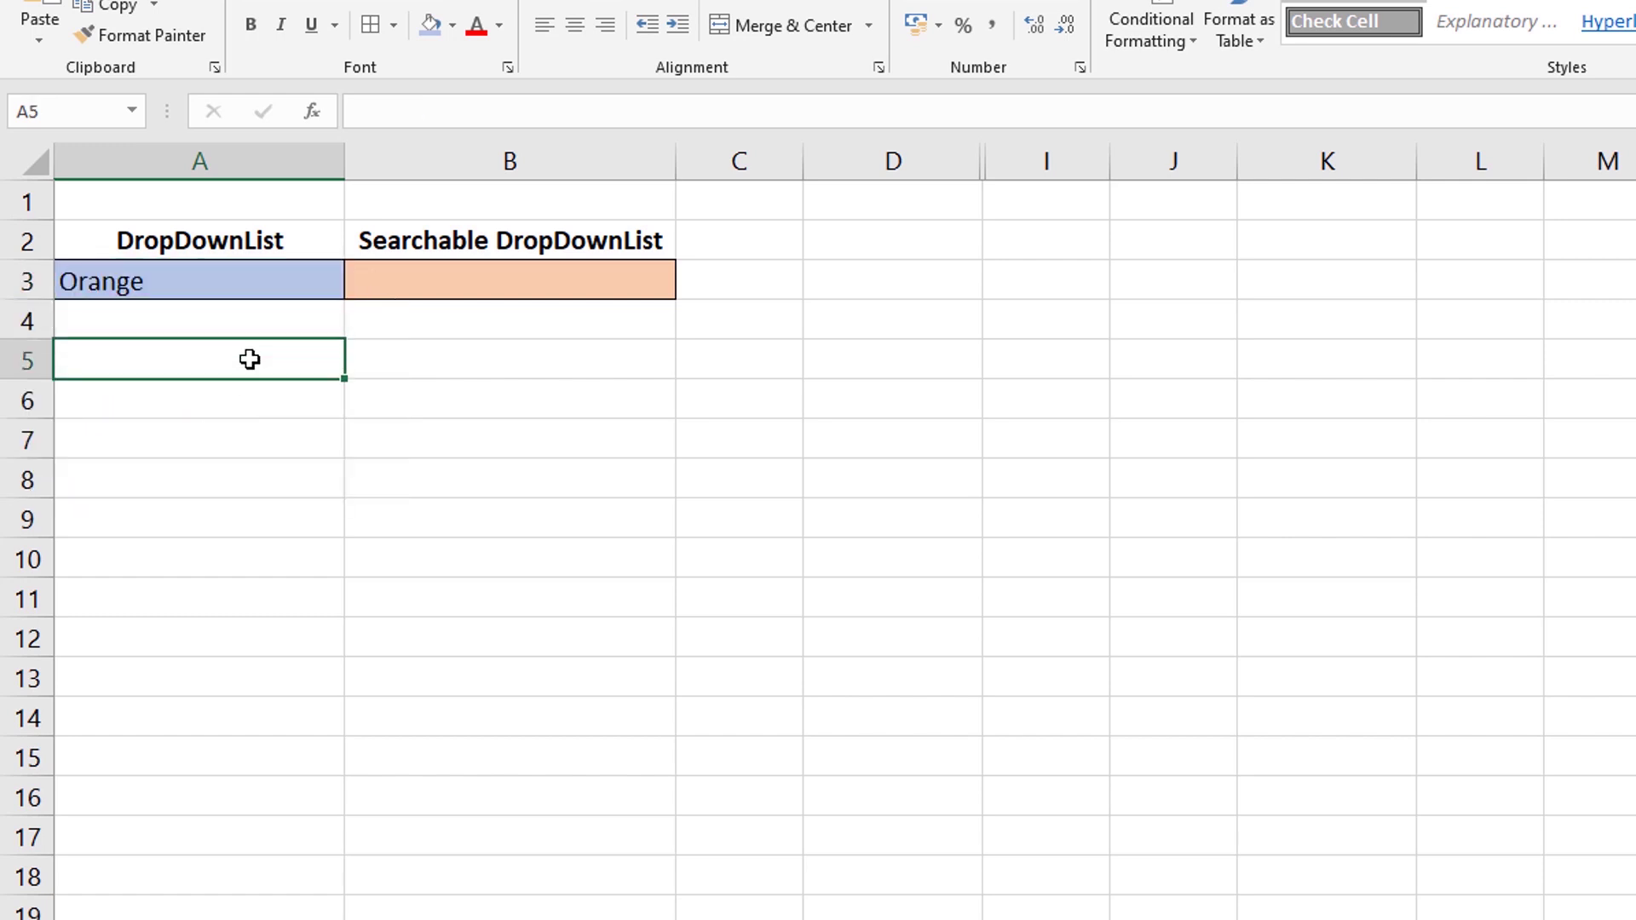
- Reopen A3's fruit list to review it, keep Orange, then select B3
click(335, 287)
click(358, 286)
scroll(368, 380, up, 3)
scroll(372, 371, up, 3)
mouse_move(368, 356)
mouse_down()
mouse_move(376, 452)
mouse_move(385, 366)
mouse_up()
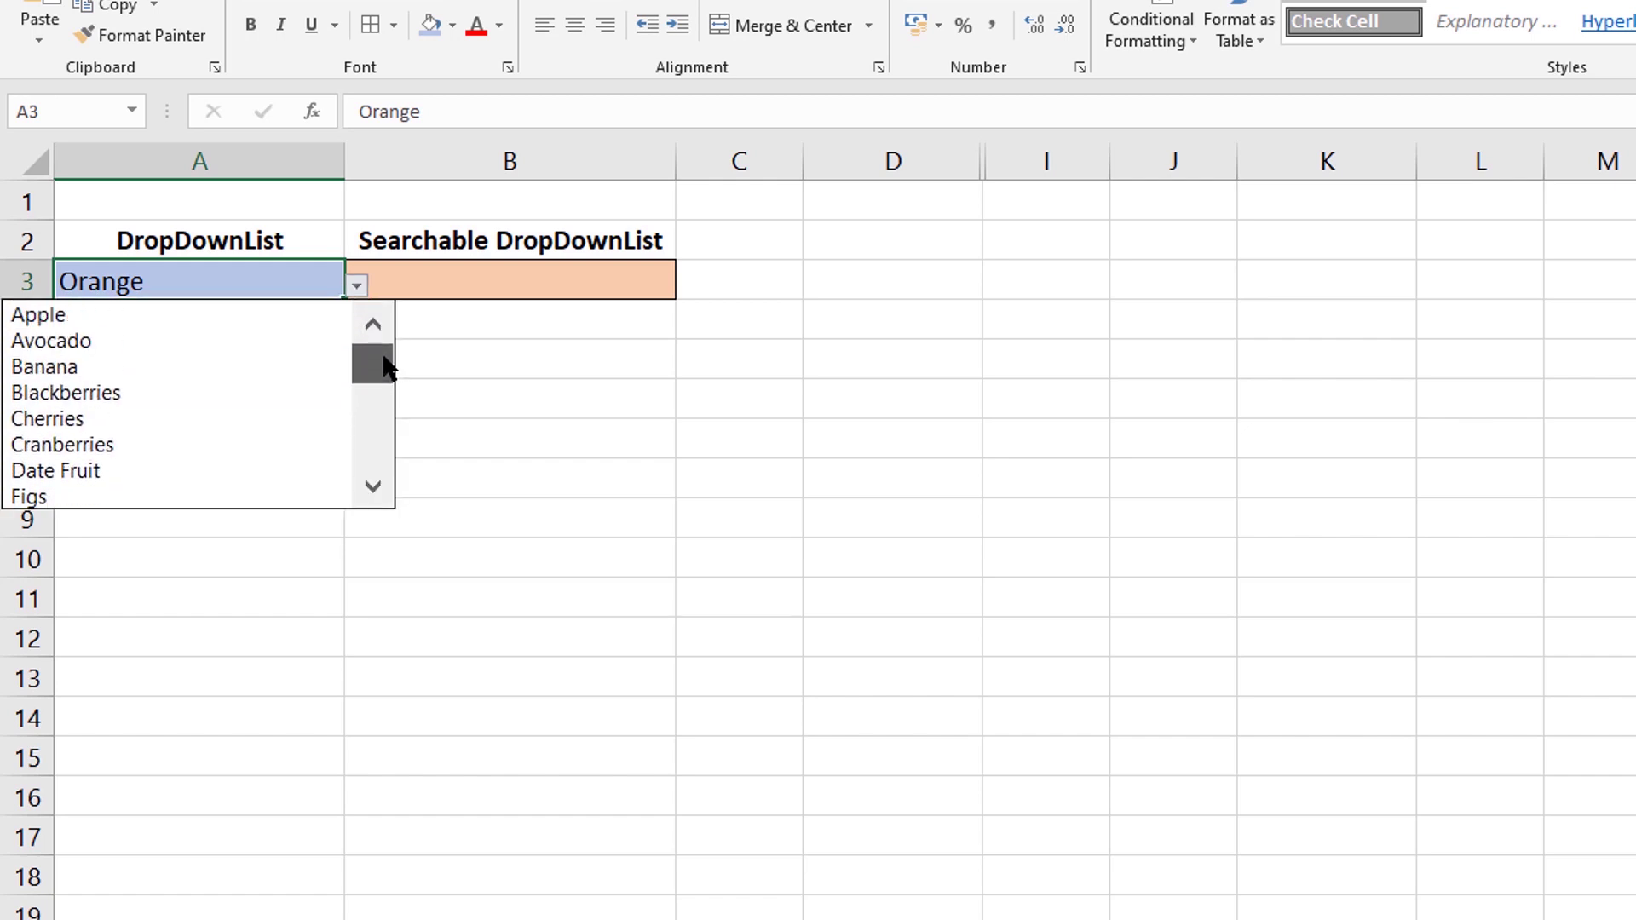
click(500, 364)
click(487, 275)
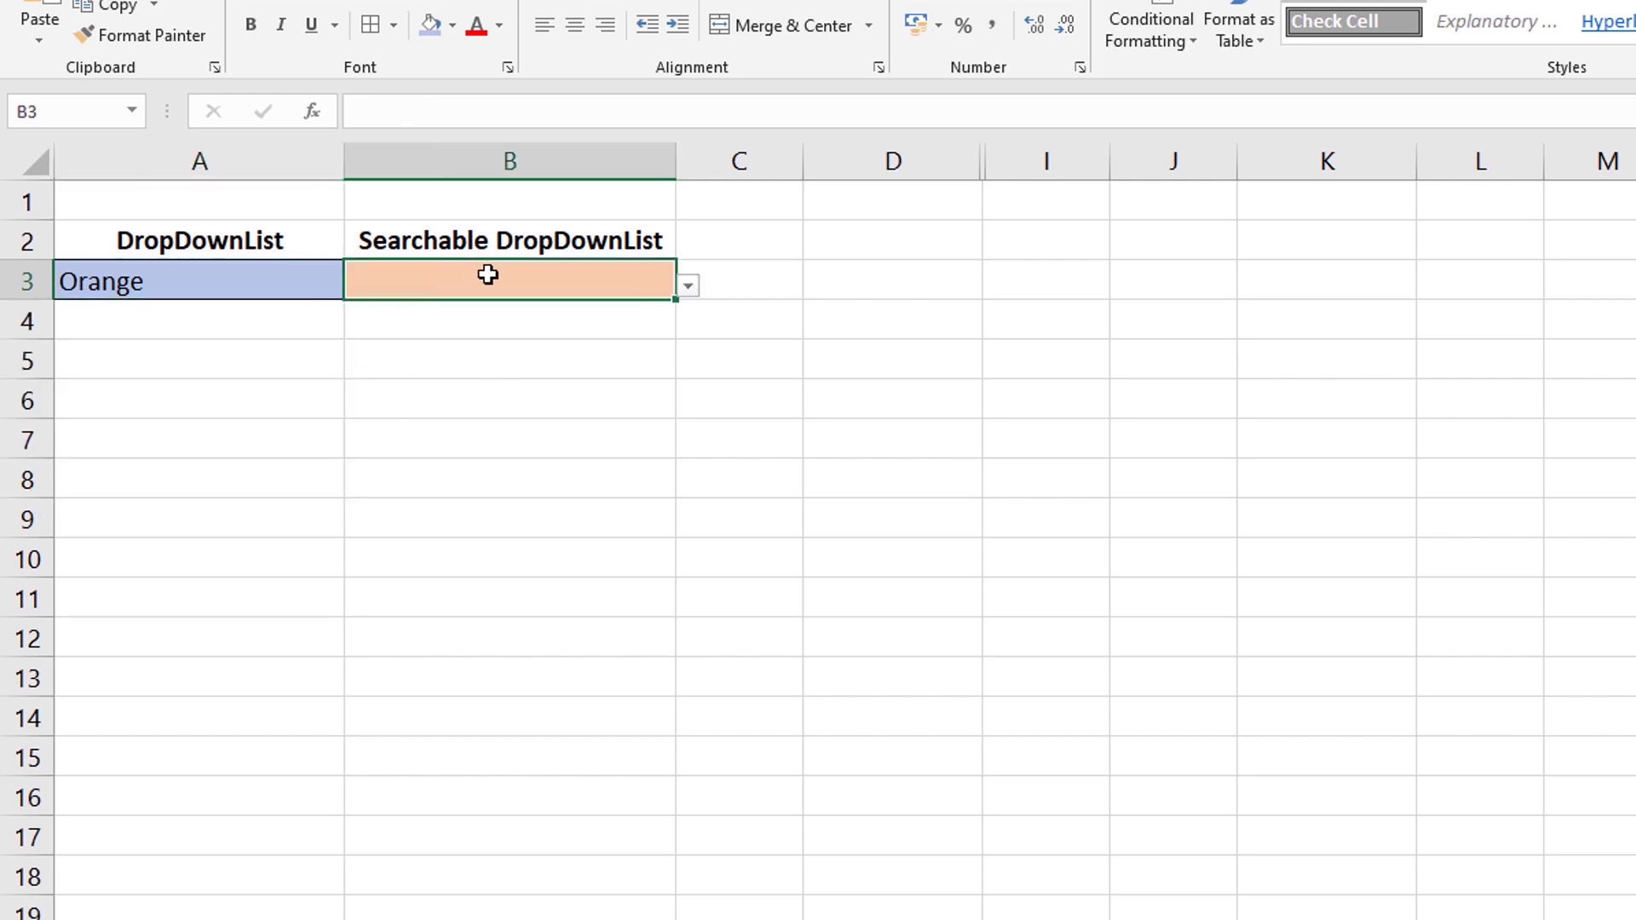
click(690, 288)
mouse_move(678, 367)
mouse_down()
mouse_move(677, 465)
mouse_move(693, 364)
mouse_up()
click(525, 270)
double_click(398, 281)
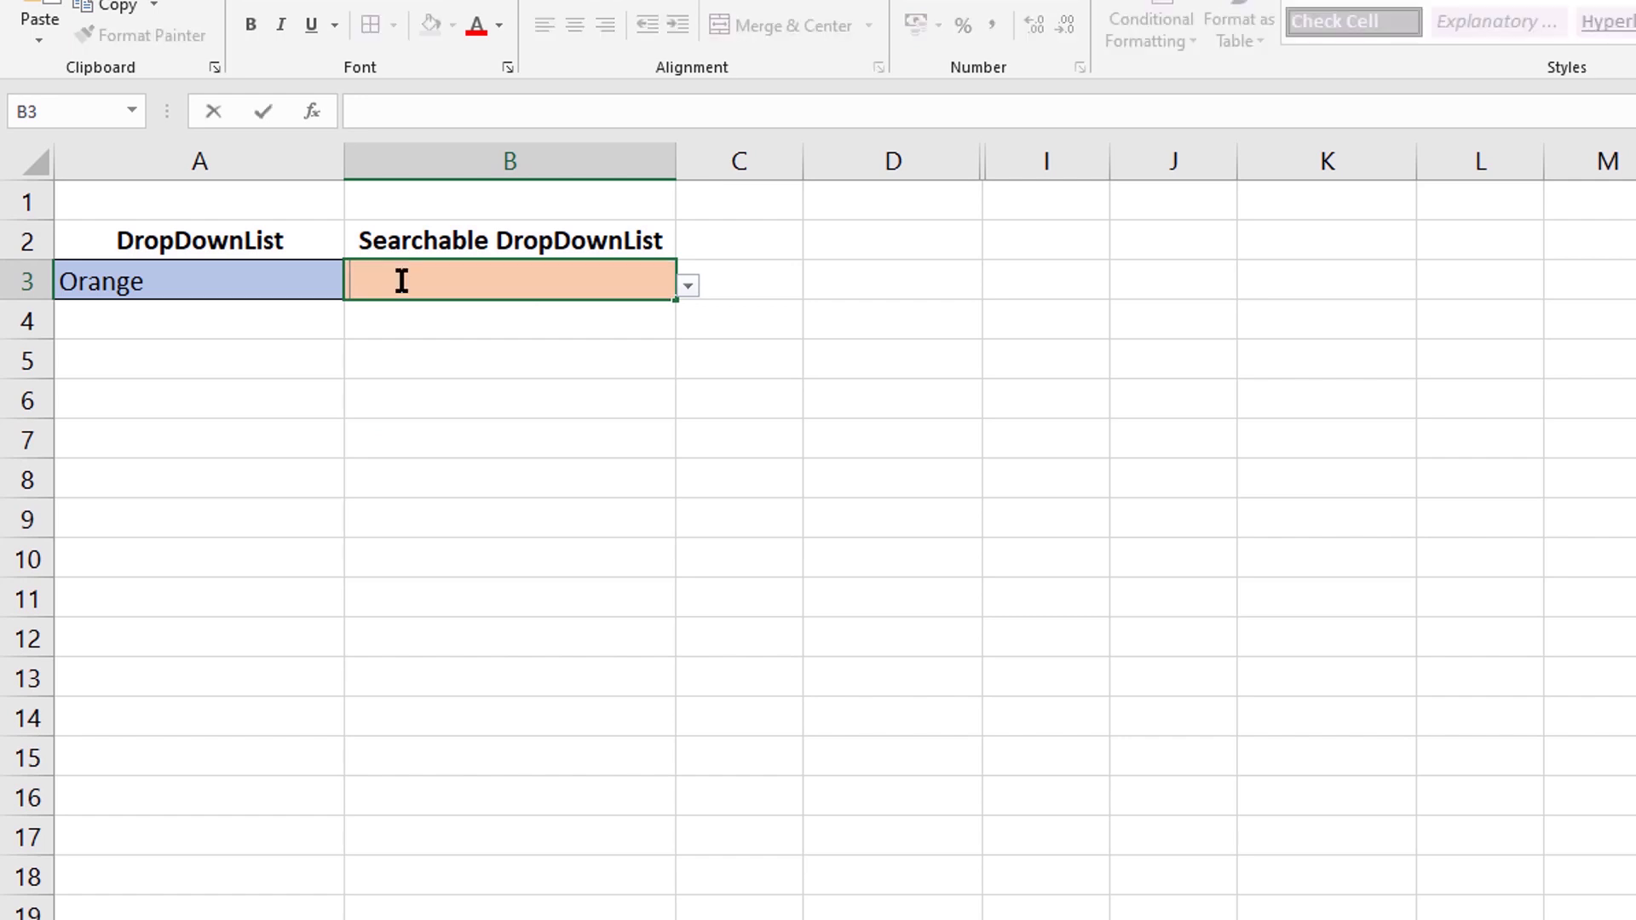
text(m)
click(687, 286)
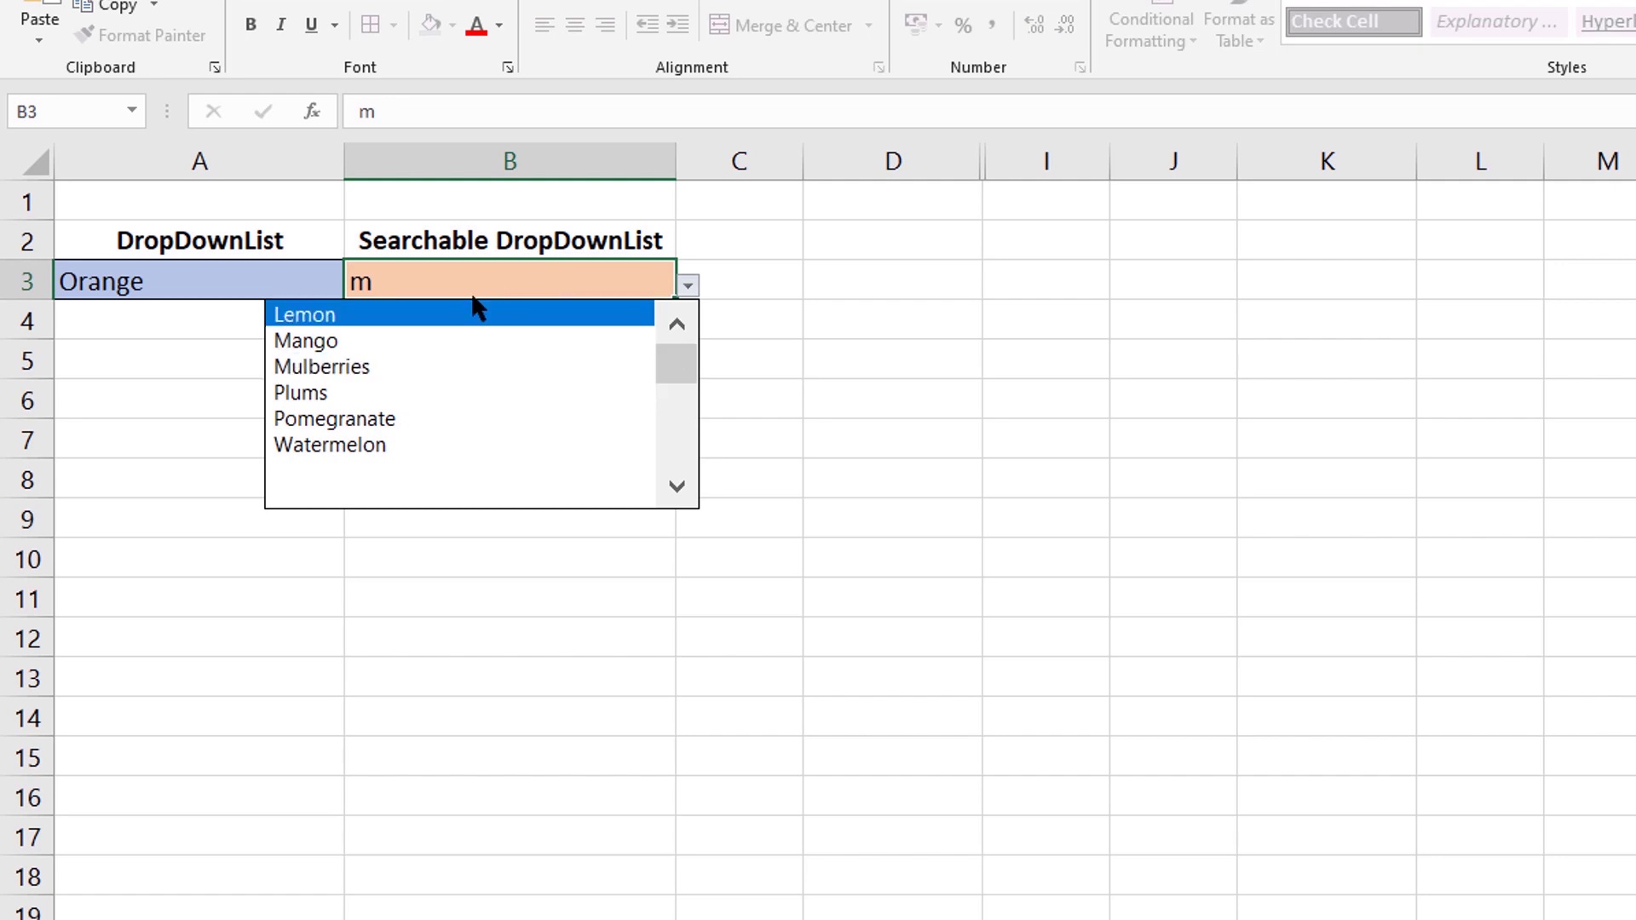
click(420, 284)
double_click(409, 277)
key(BackSpace)
text(ber)
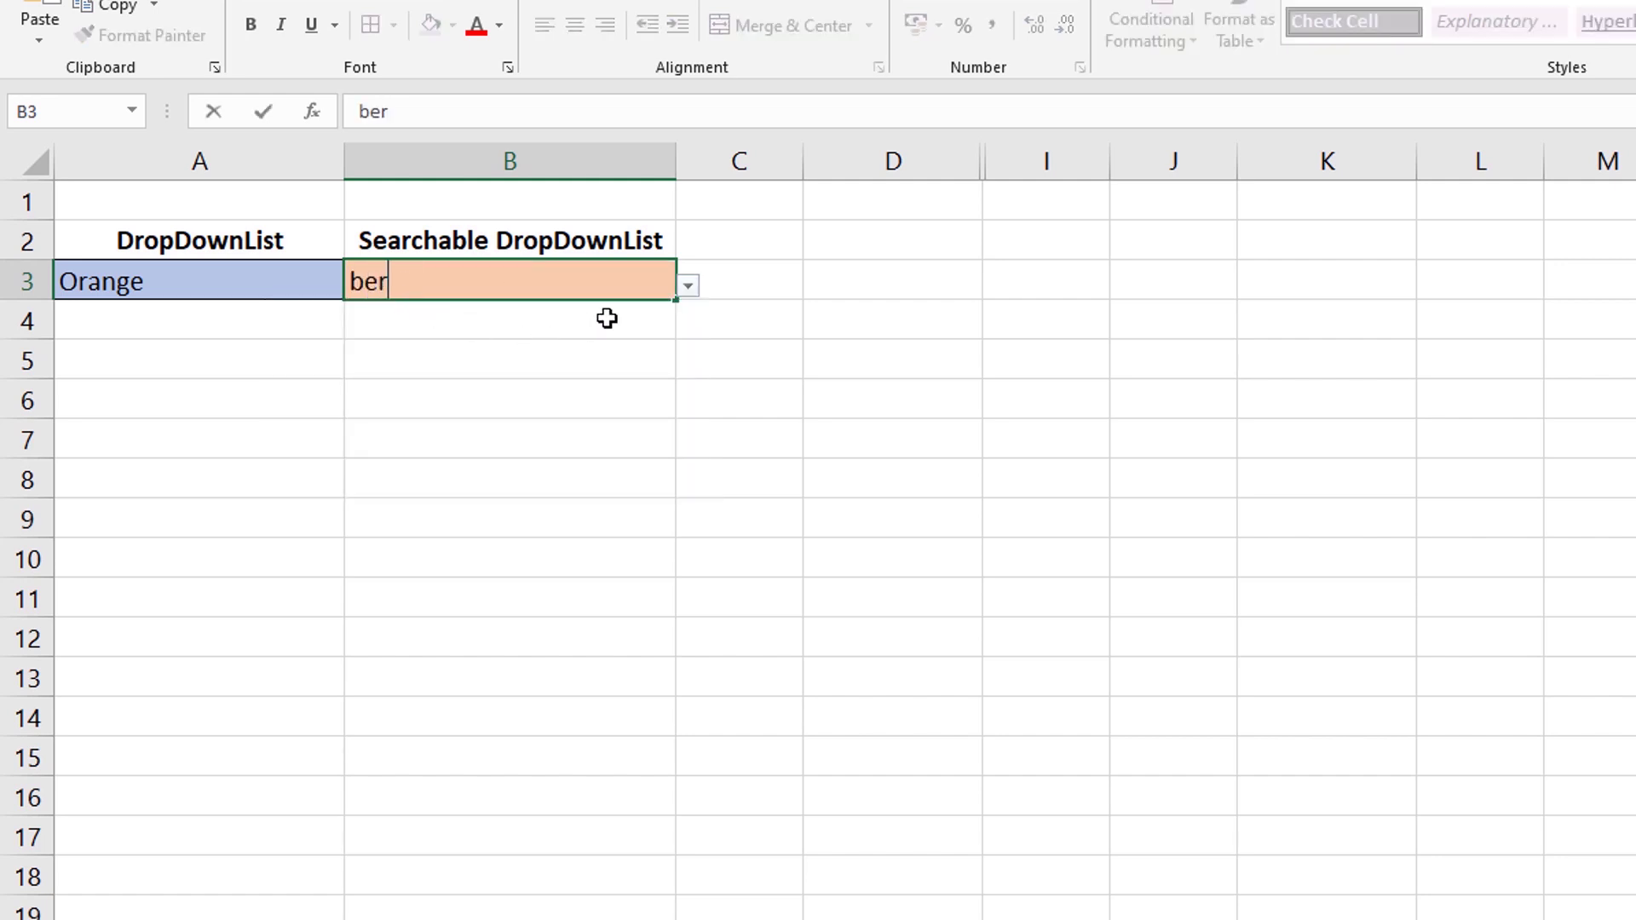
click(688, 287)
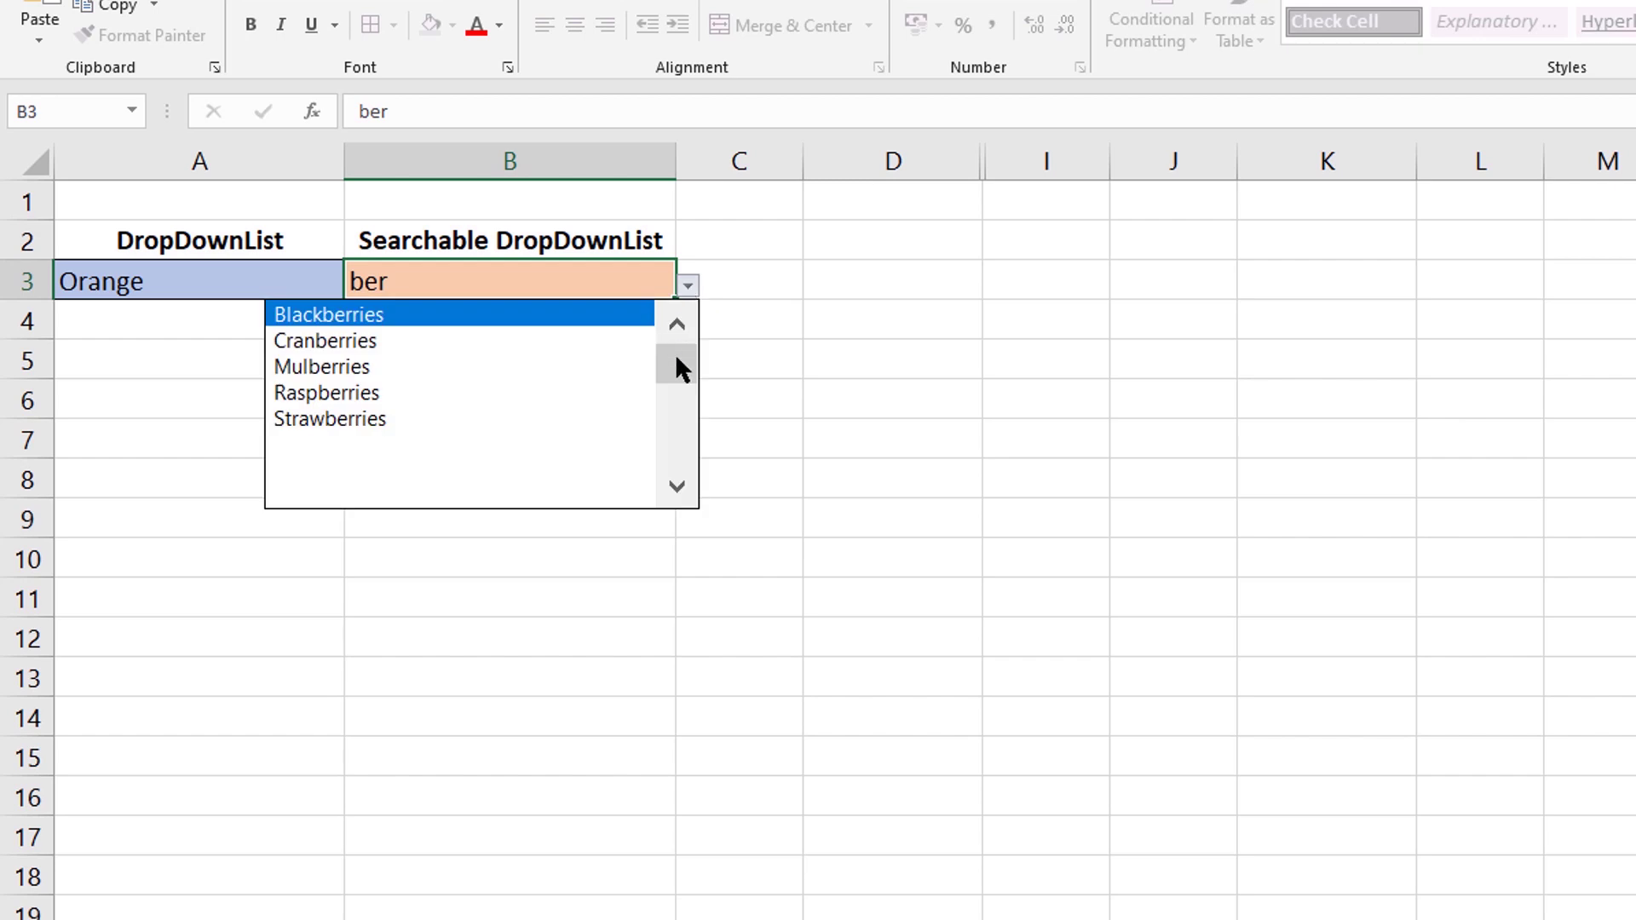
scroll(679, 367, down, 1)
scroll(679, 366, up, 1)
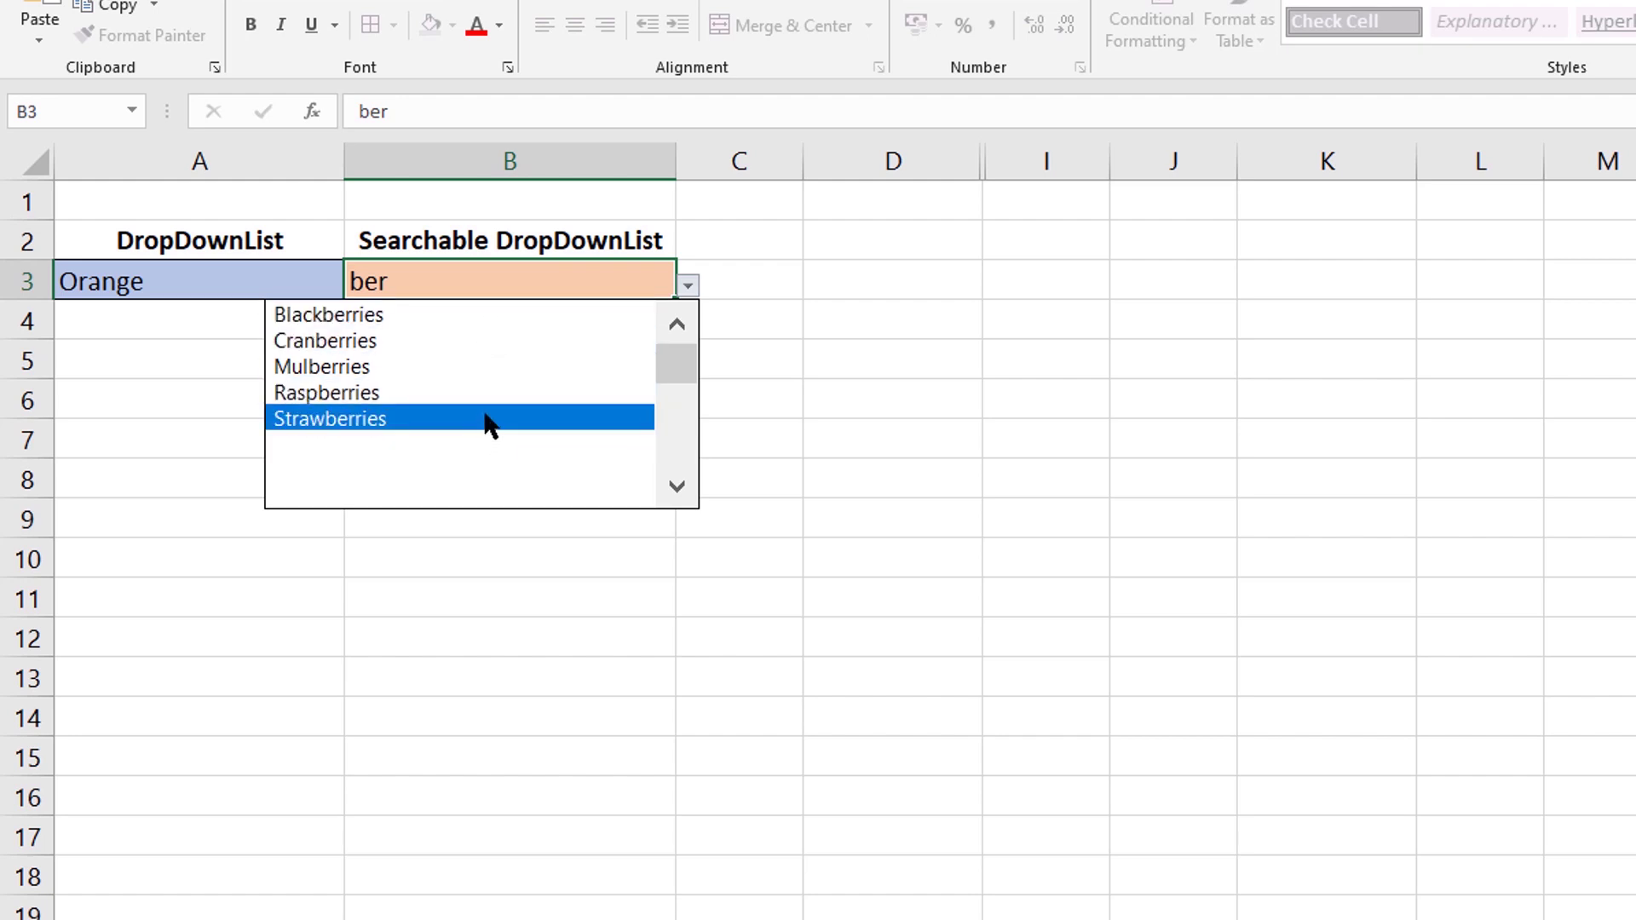
click(501, 287)
double_click(474, 281)
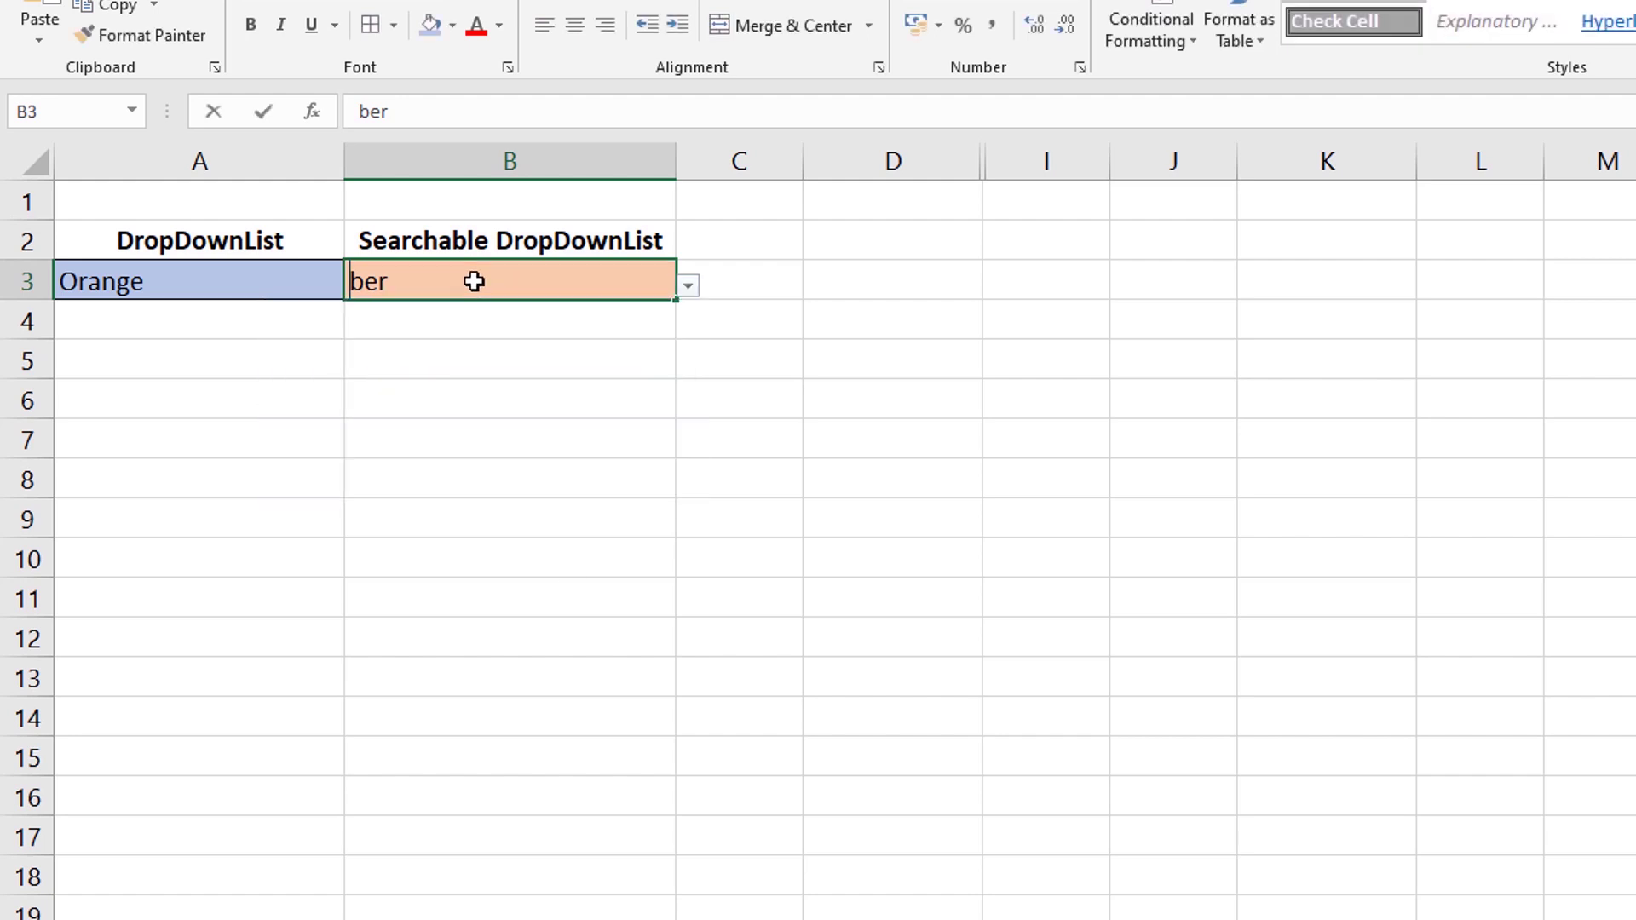
key(BackSpace)
key(BackSpace)
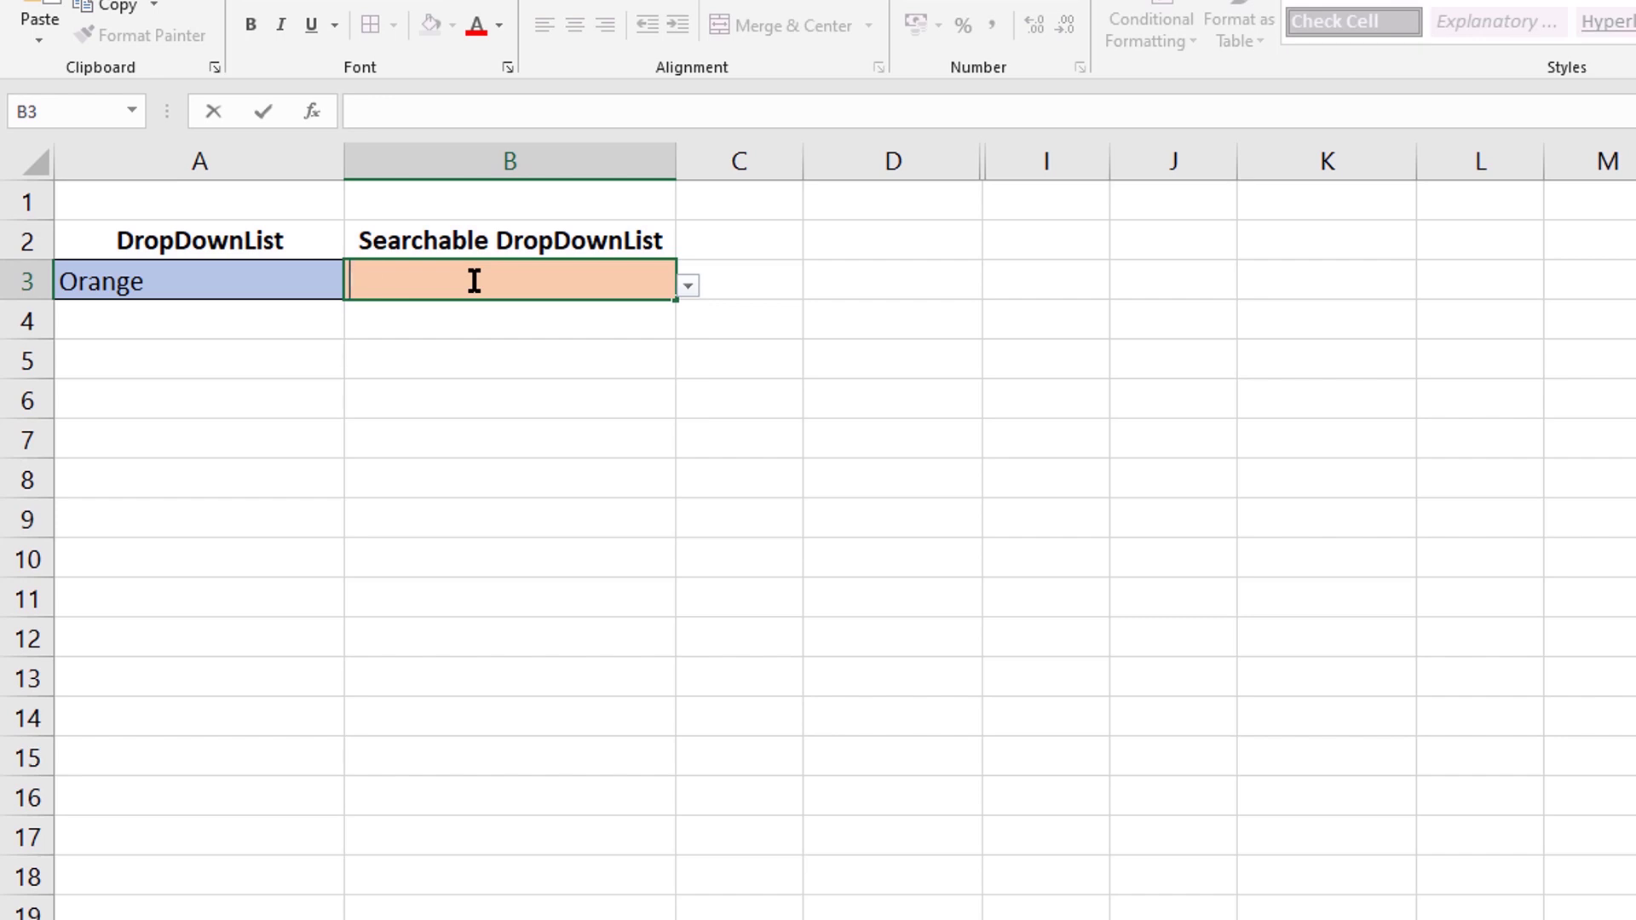
click(509, 422)
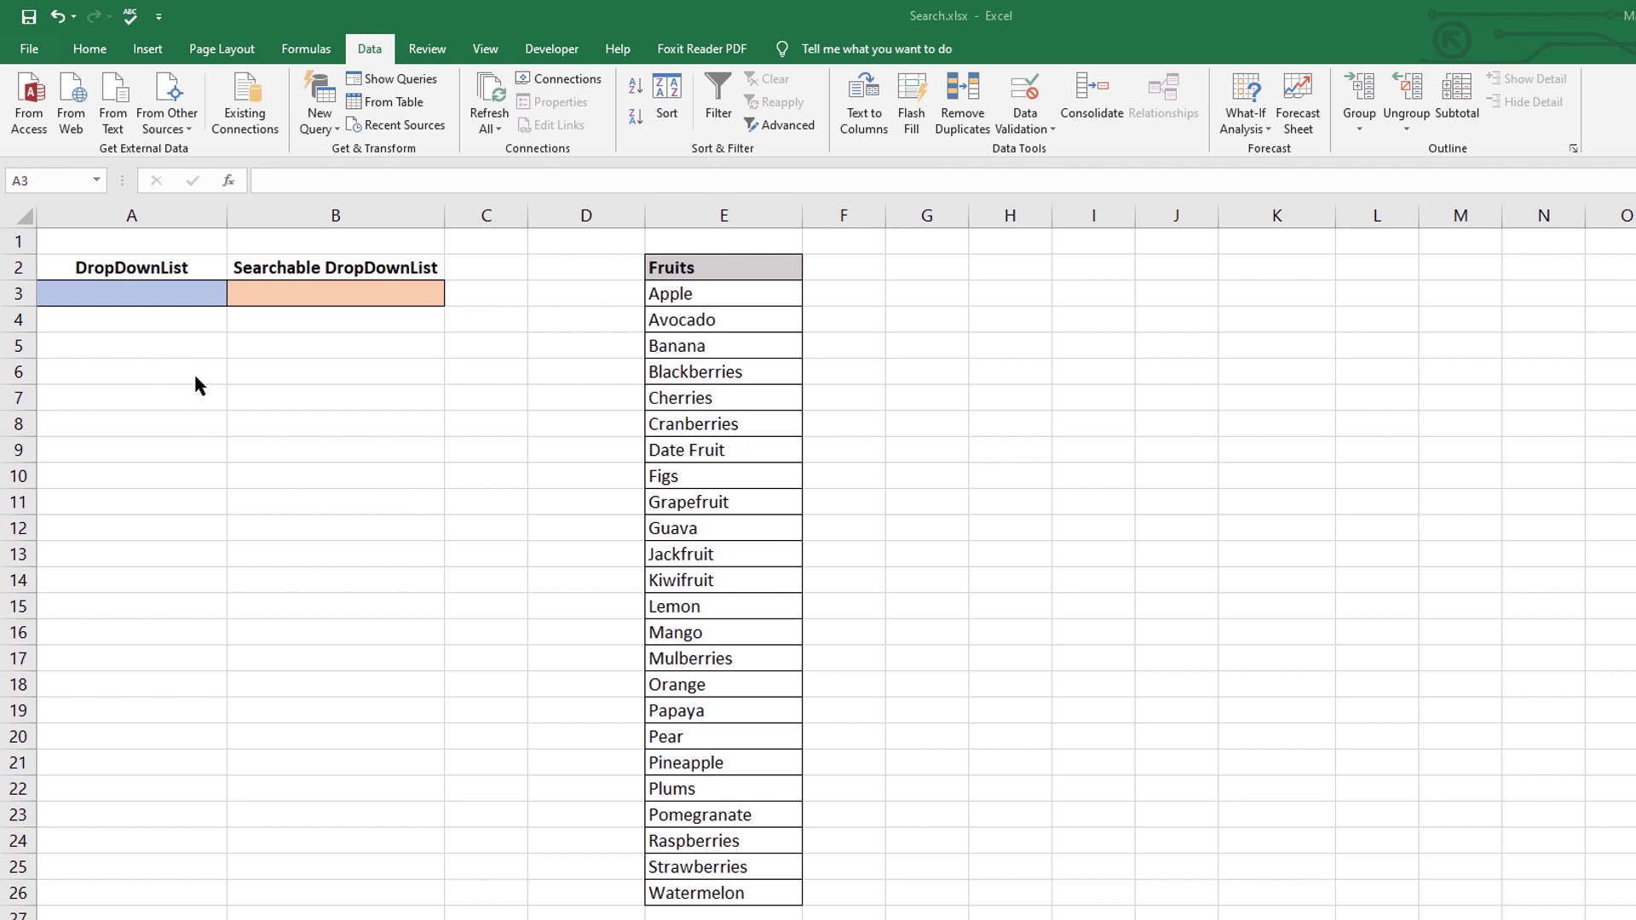
- Select the Fruits list in column E, checking the names span E3:E26
click(125, 295)
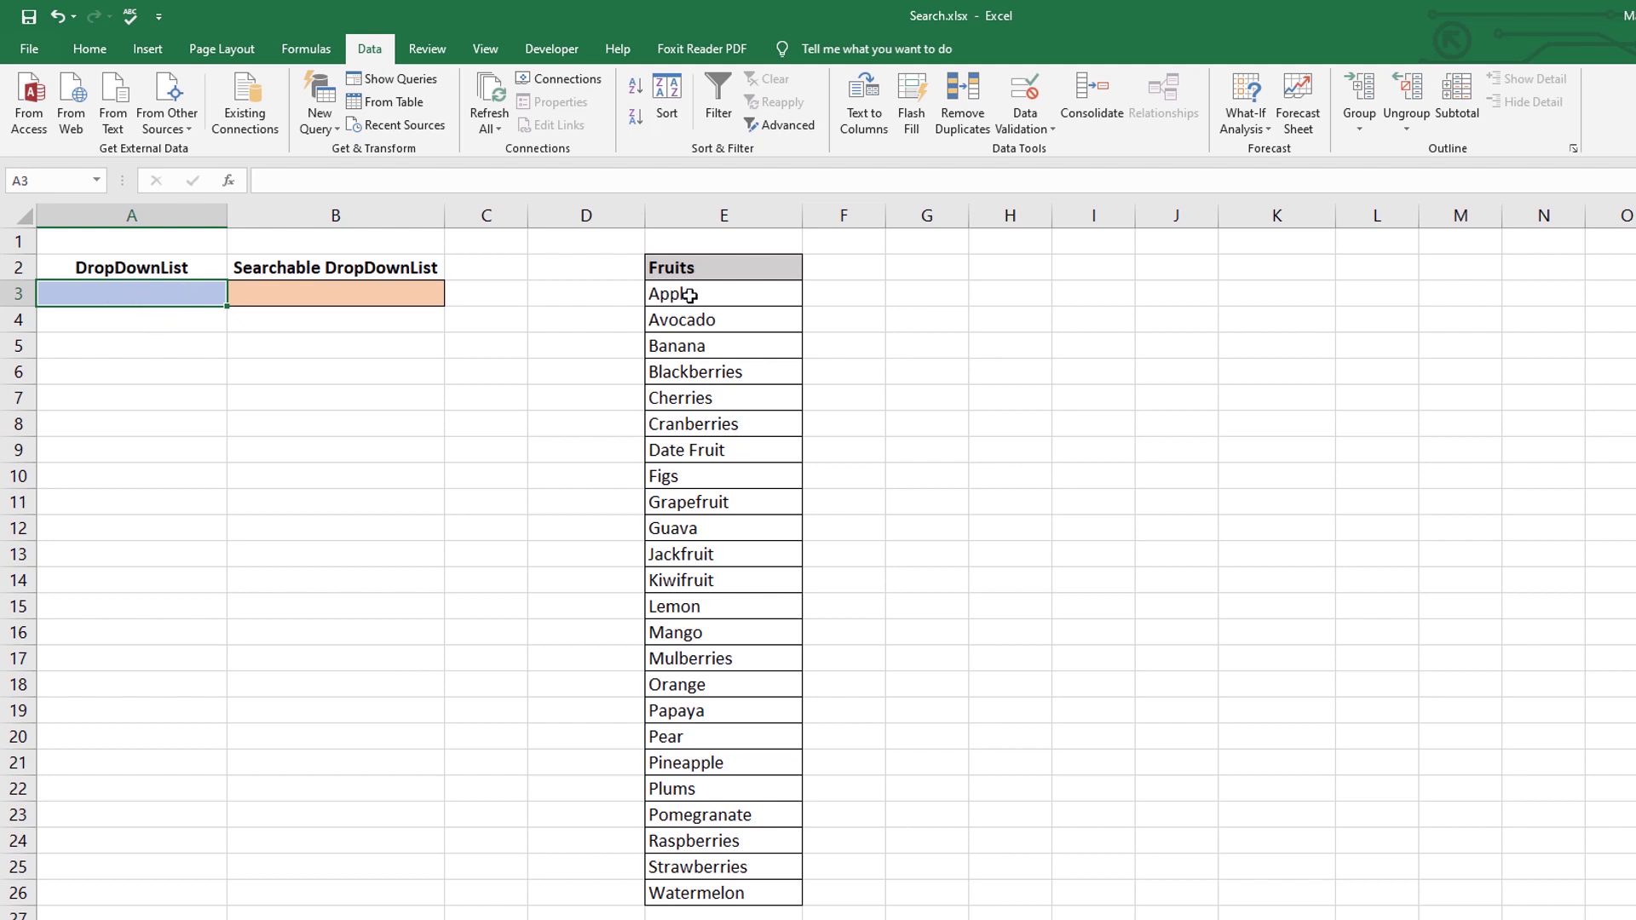
drag(693, 276, 898, 839)
click(972, 806)
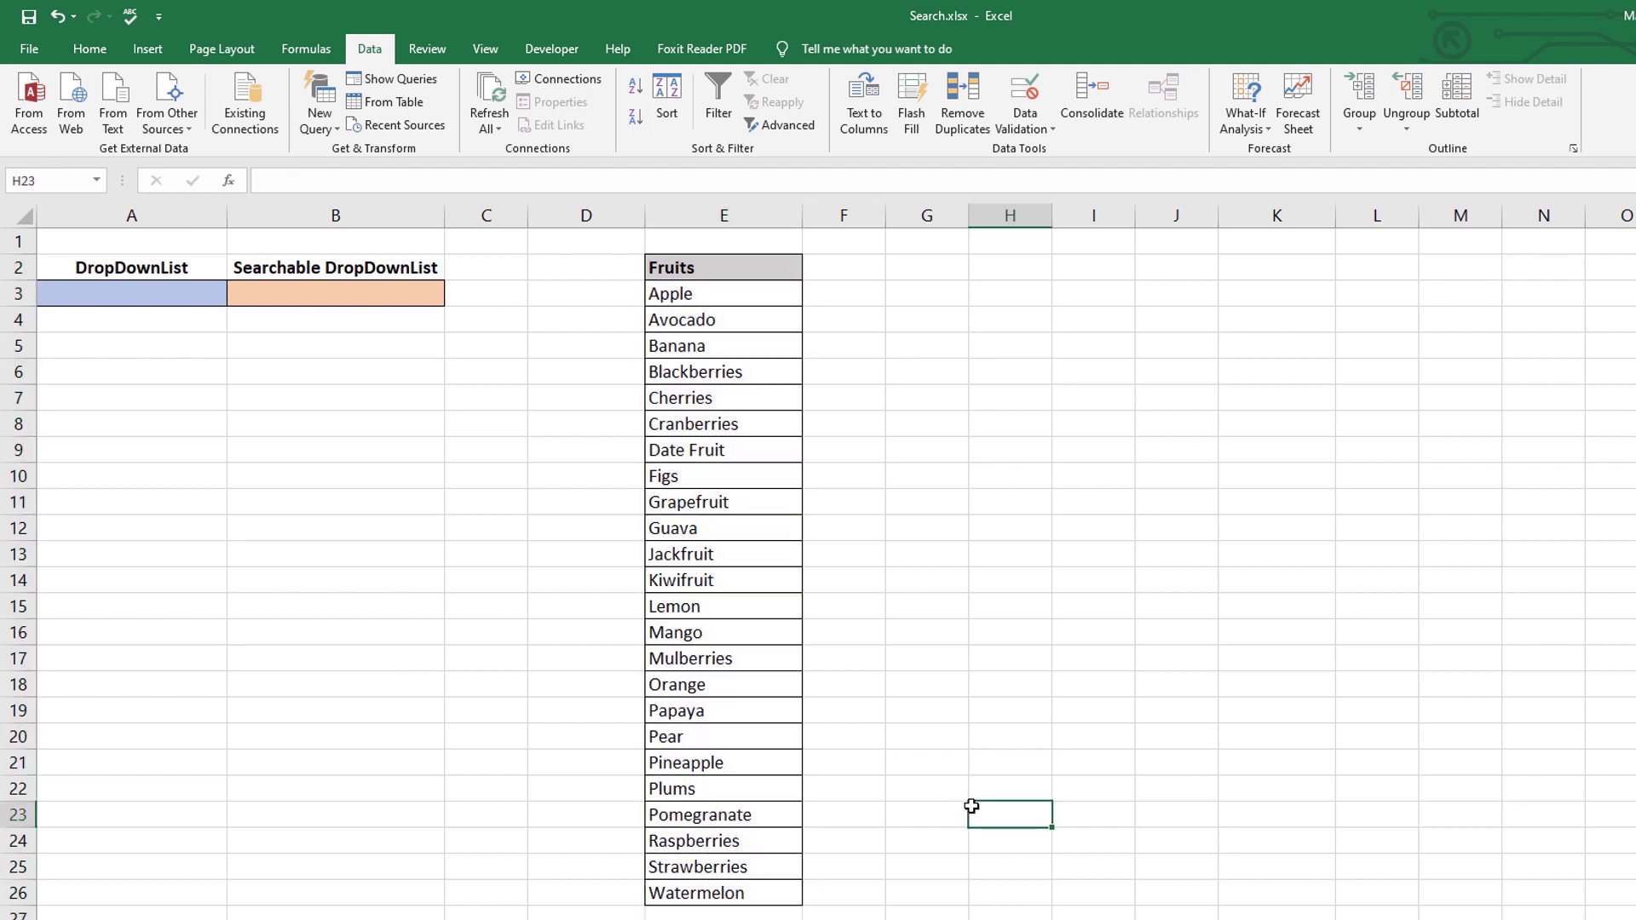
drag(712, 295, 718, 897)
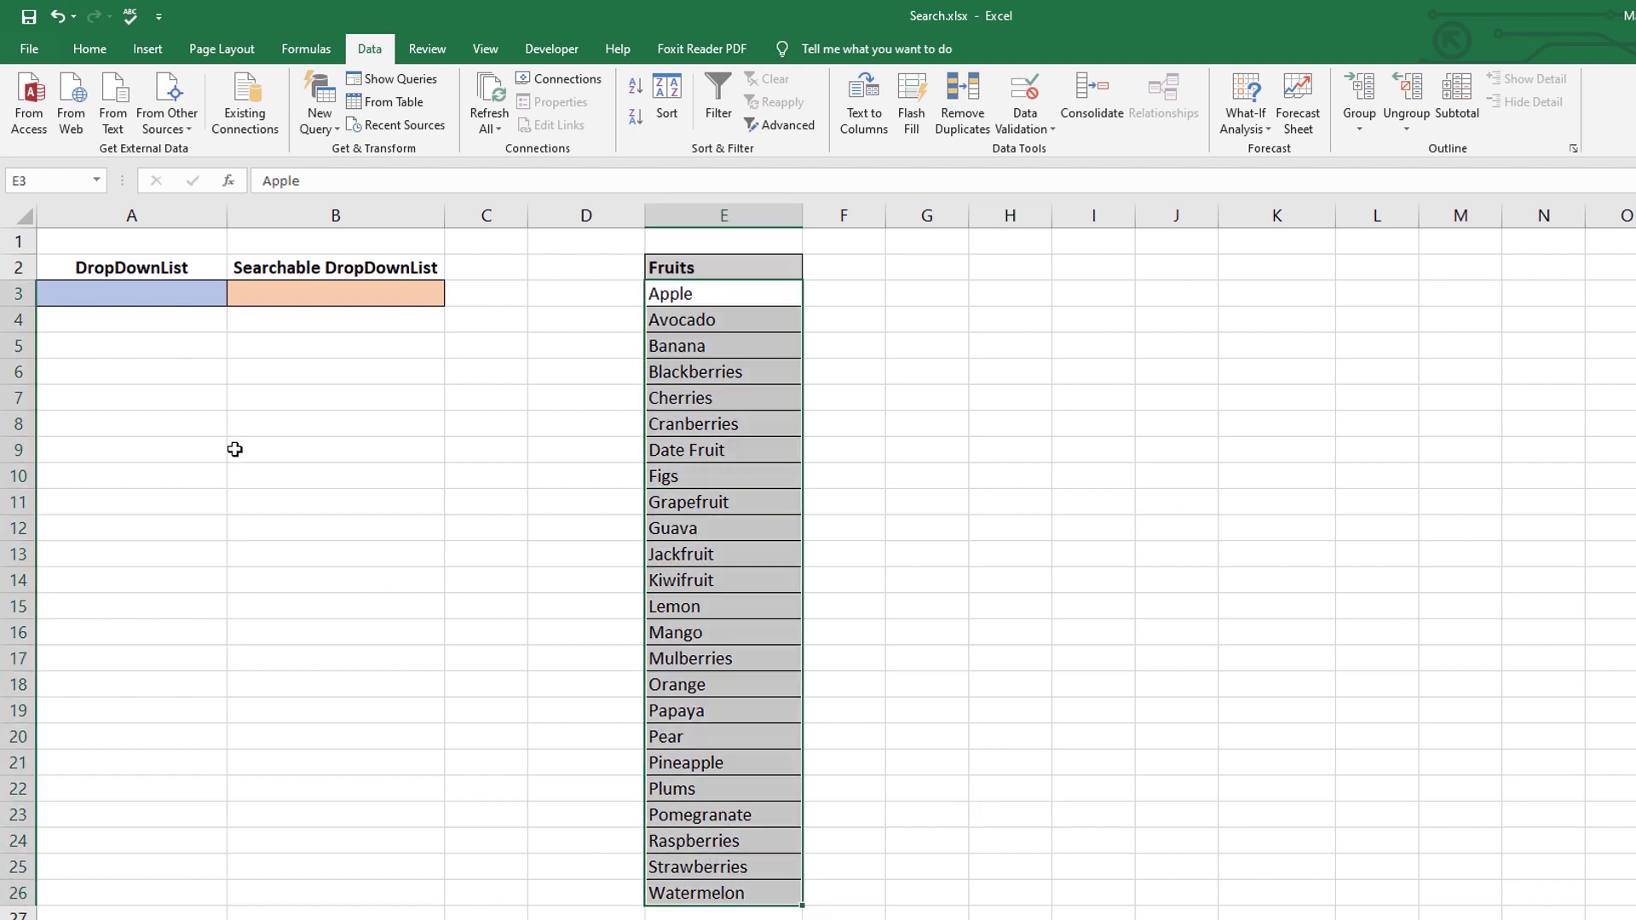
- Select cell A3 and bring up the Data ribbon commands
click(182, 415)
click(158, 295)
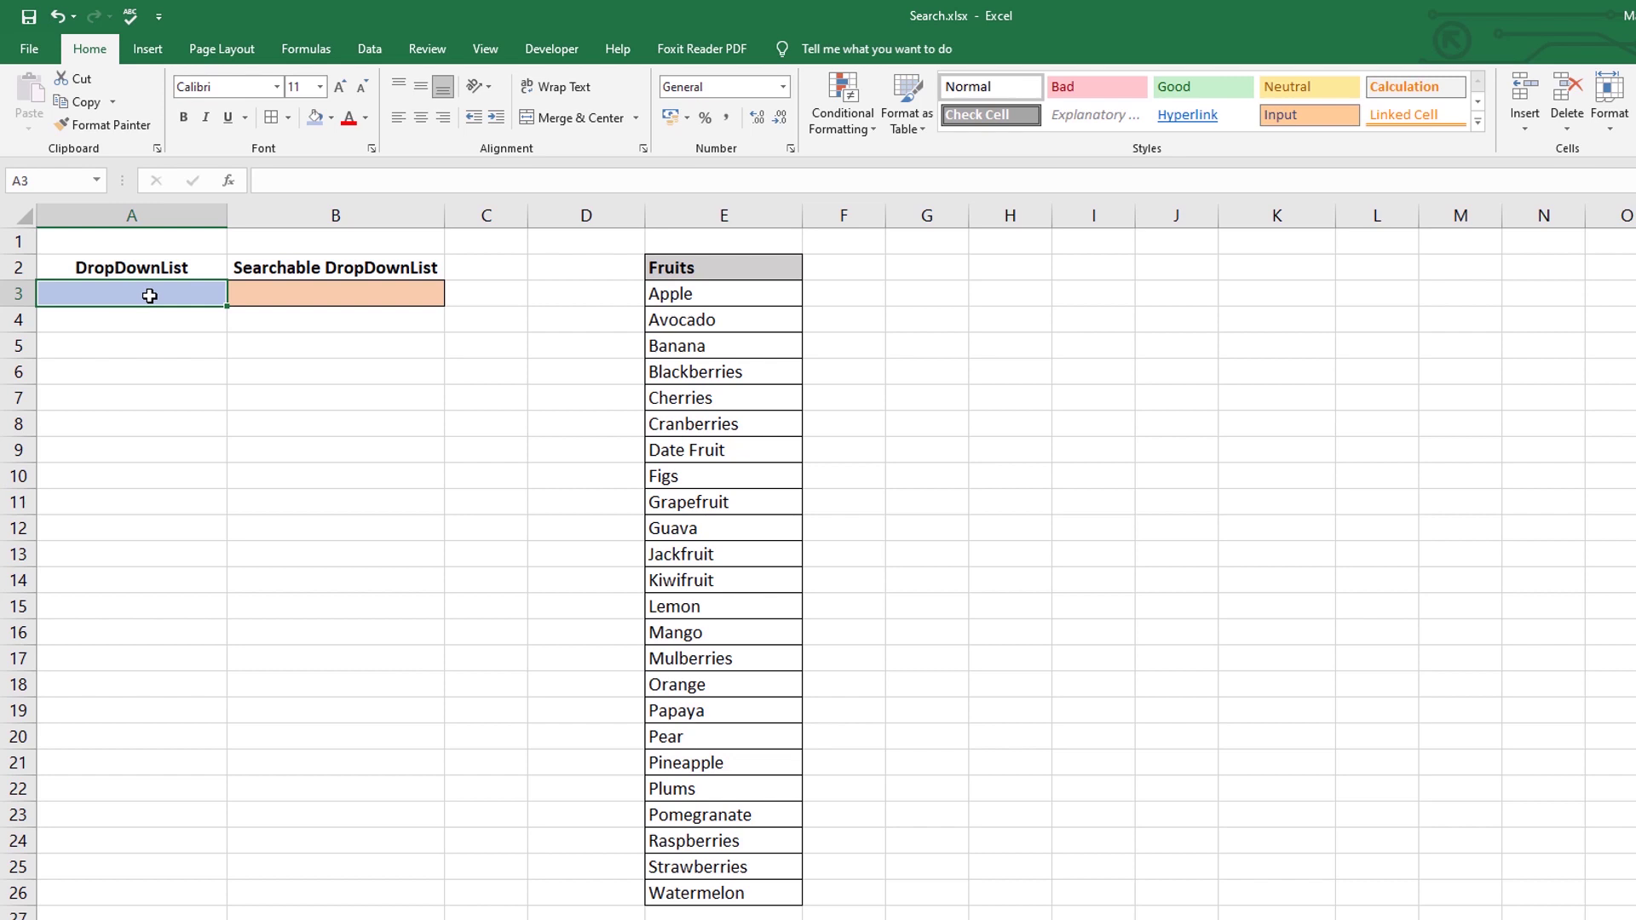
click(369, 51)
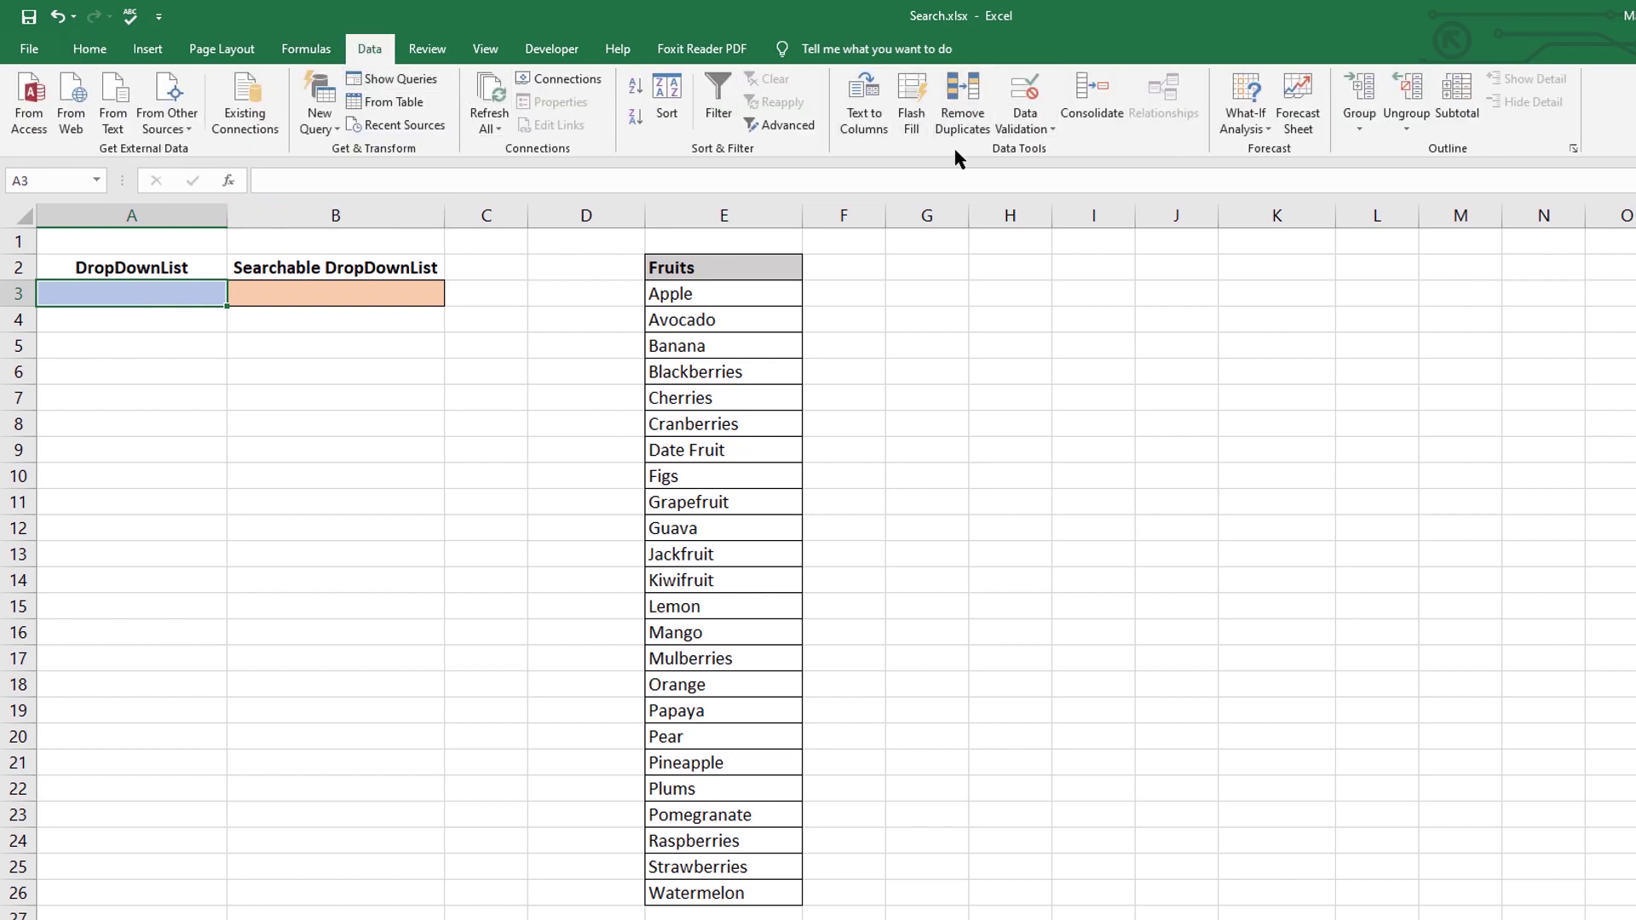
- Give A3 a List data validation with source =$E$3:$E$26
click(1022, 92)
drag(865, 294, 832, 287)
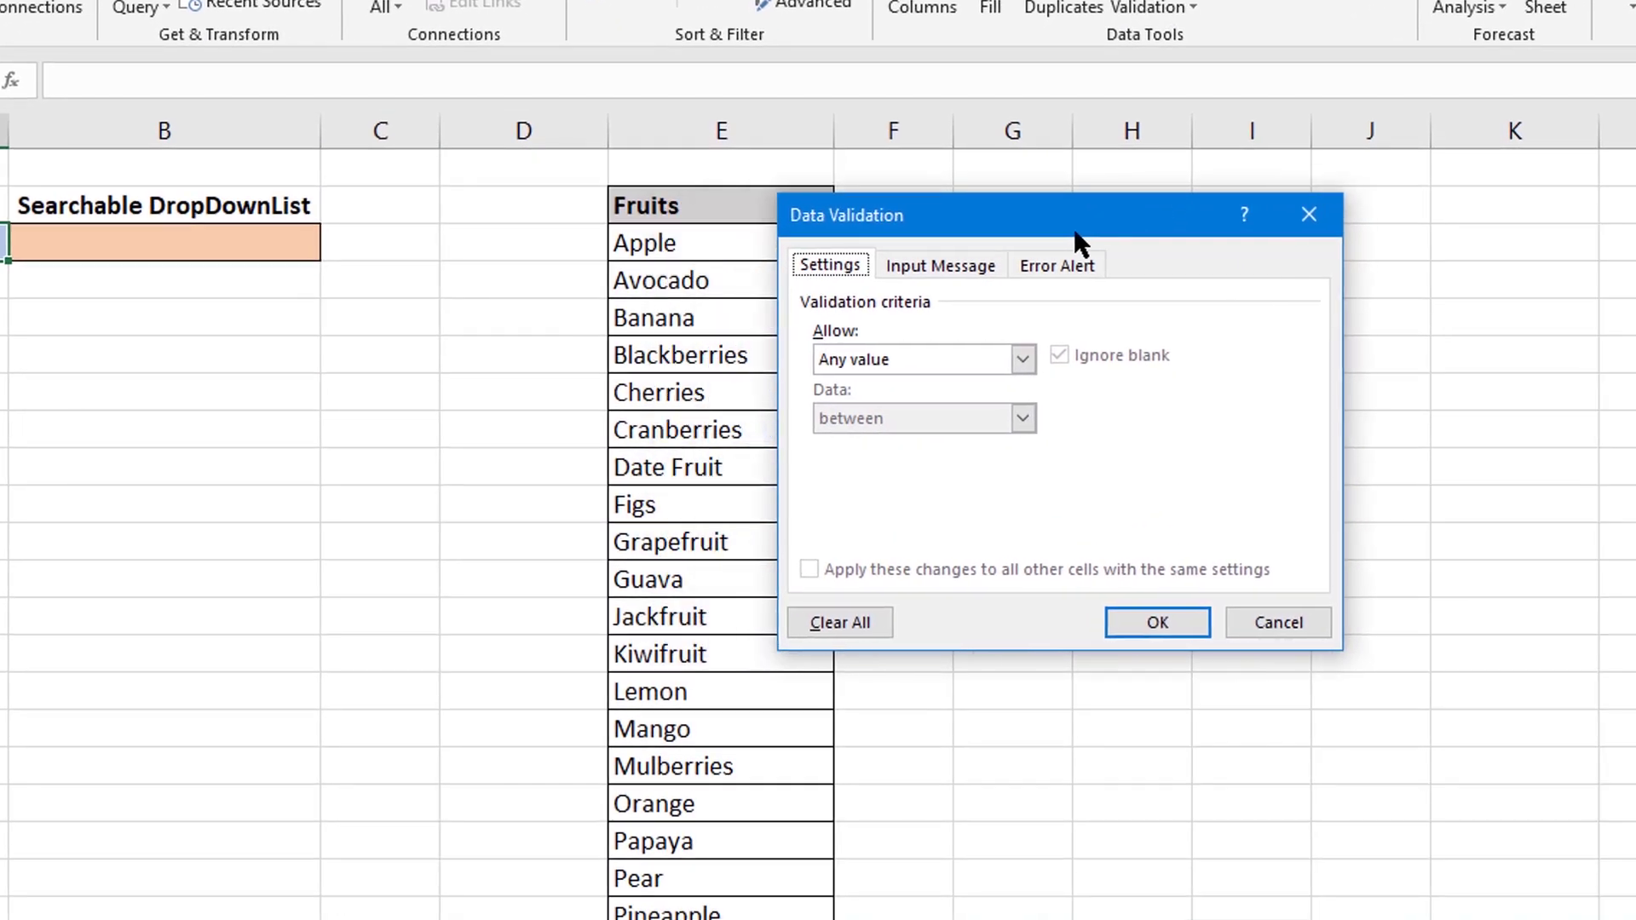
drag(1075, 232, 1085, 232)
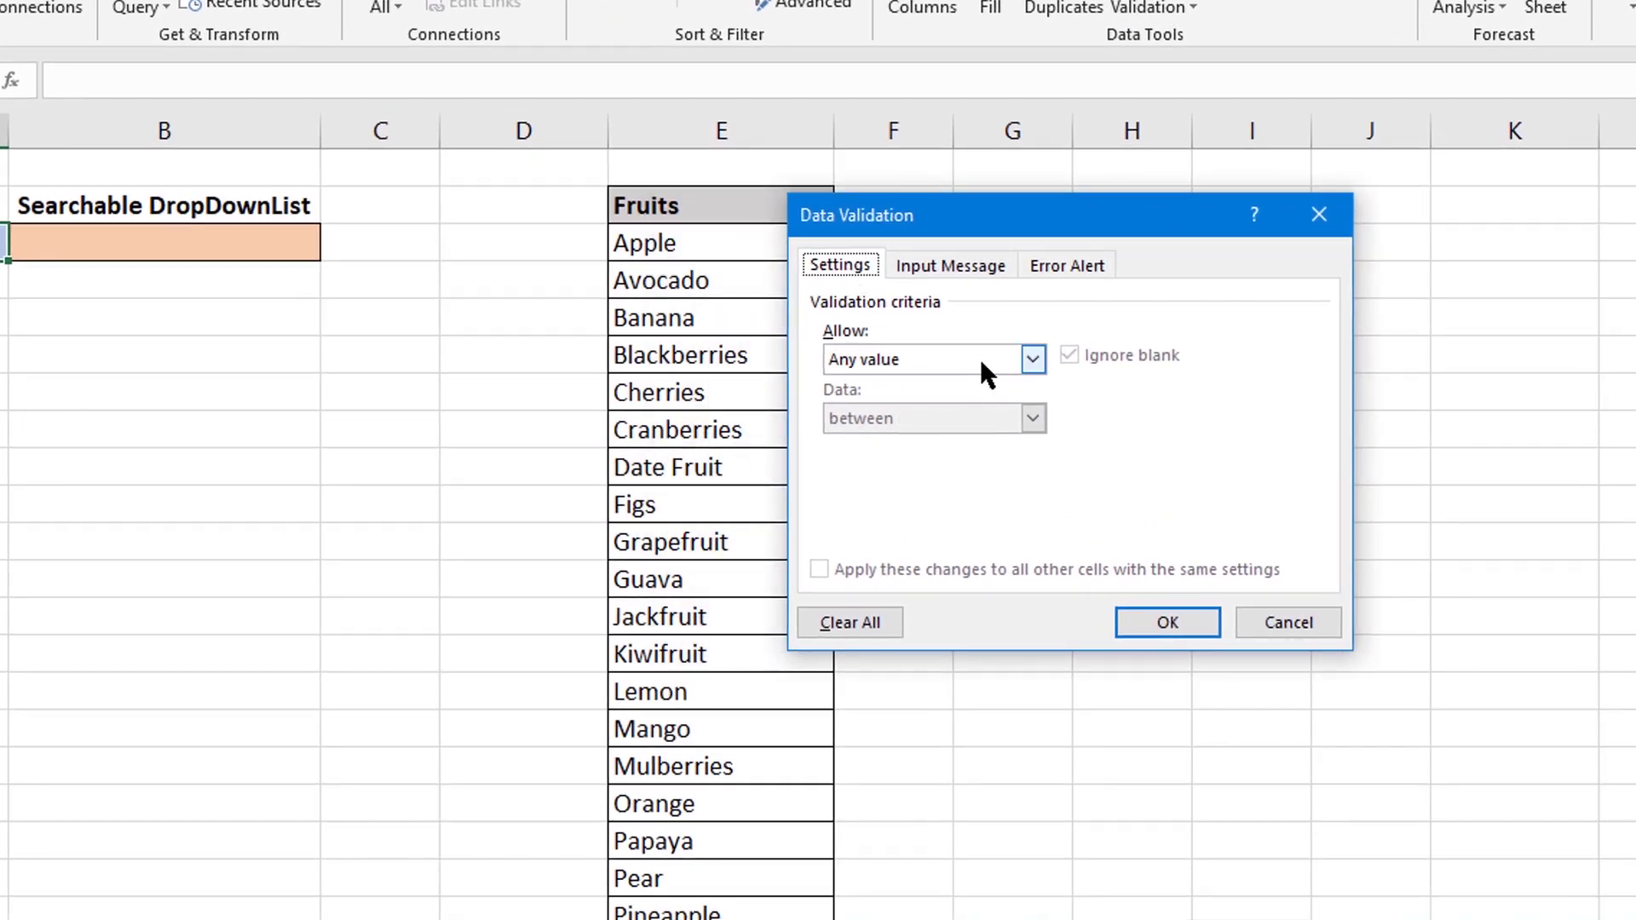
click(1027, 359)
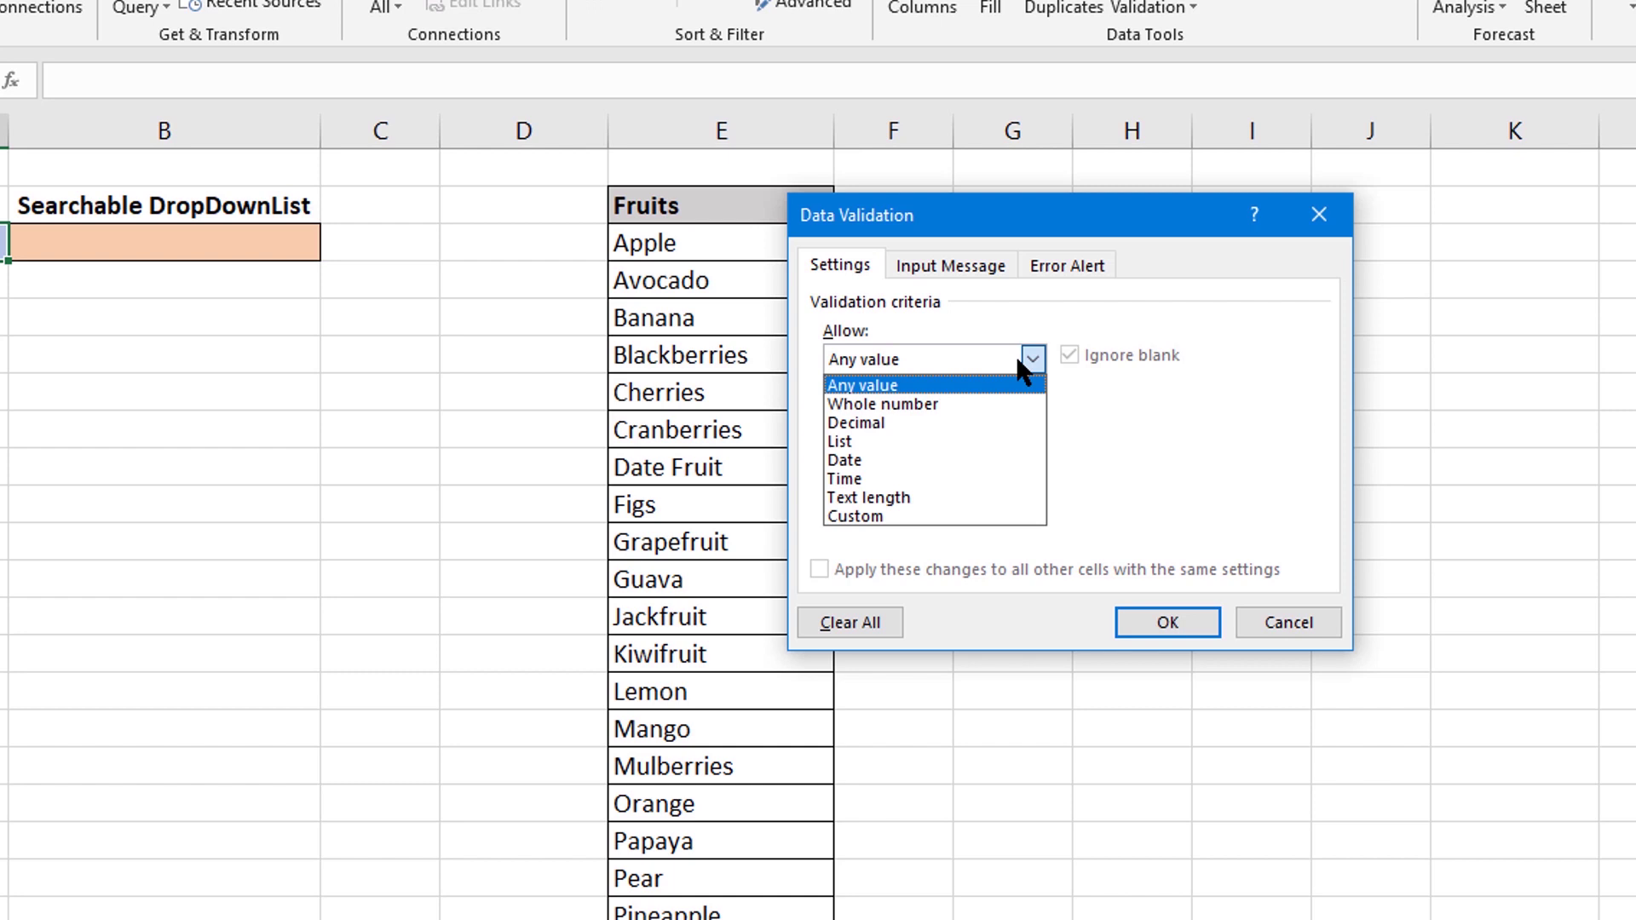
click(901, 441)
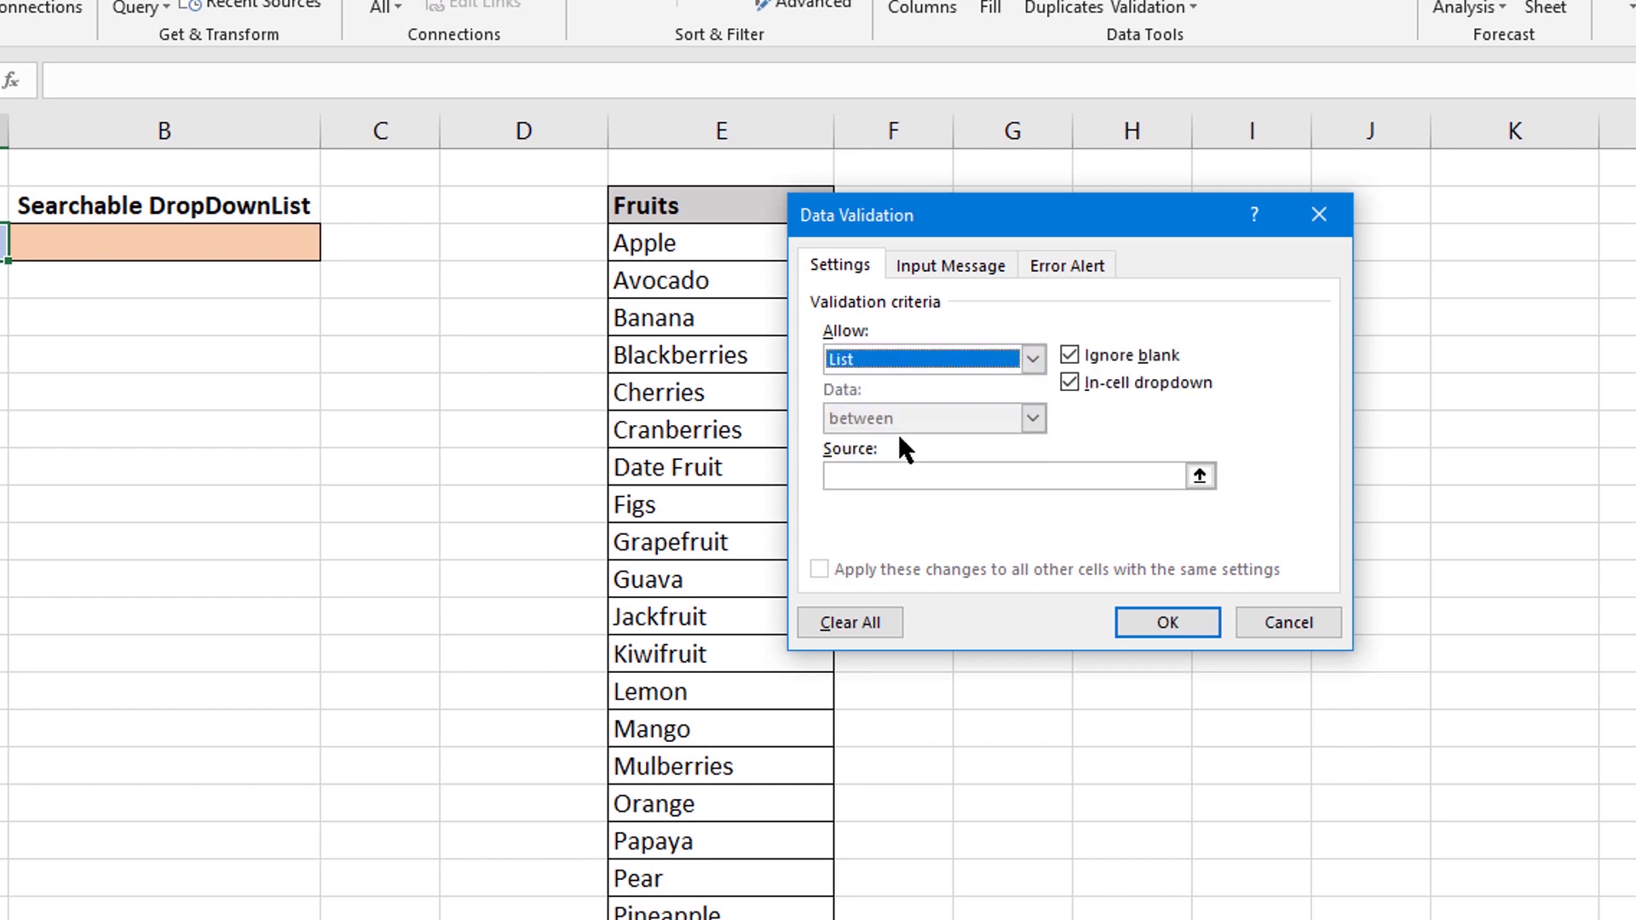
click(1200, 476)
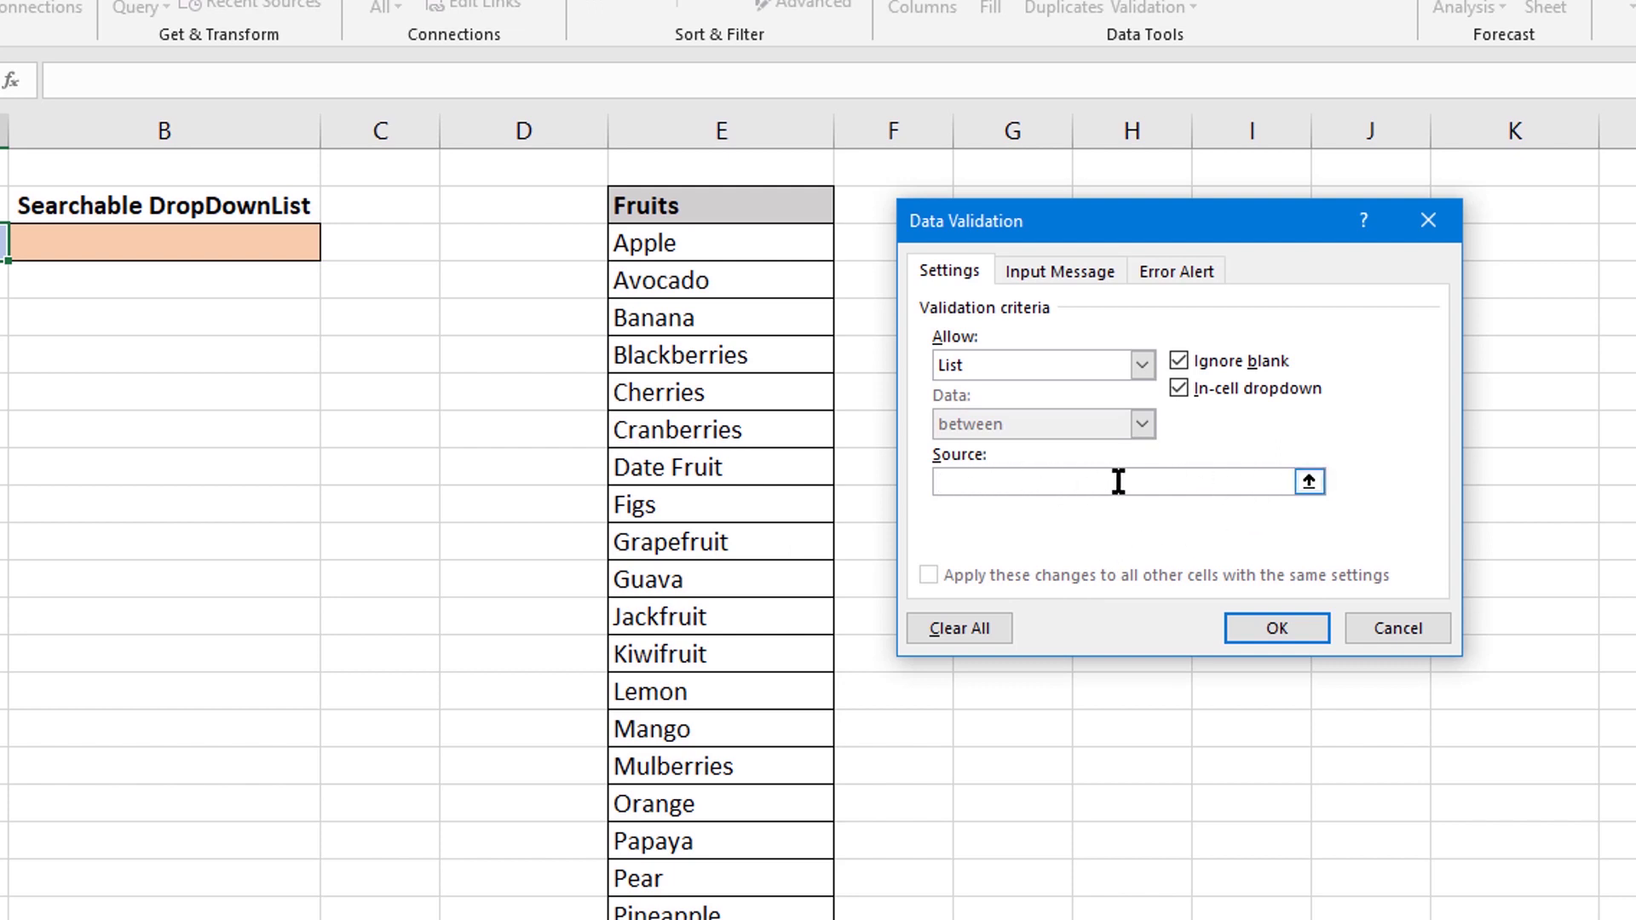
click(1308, 482)
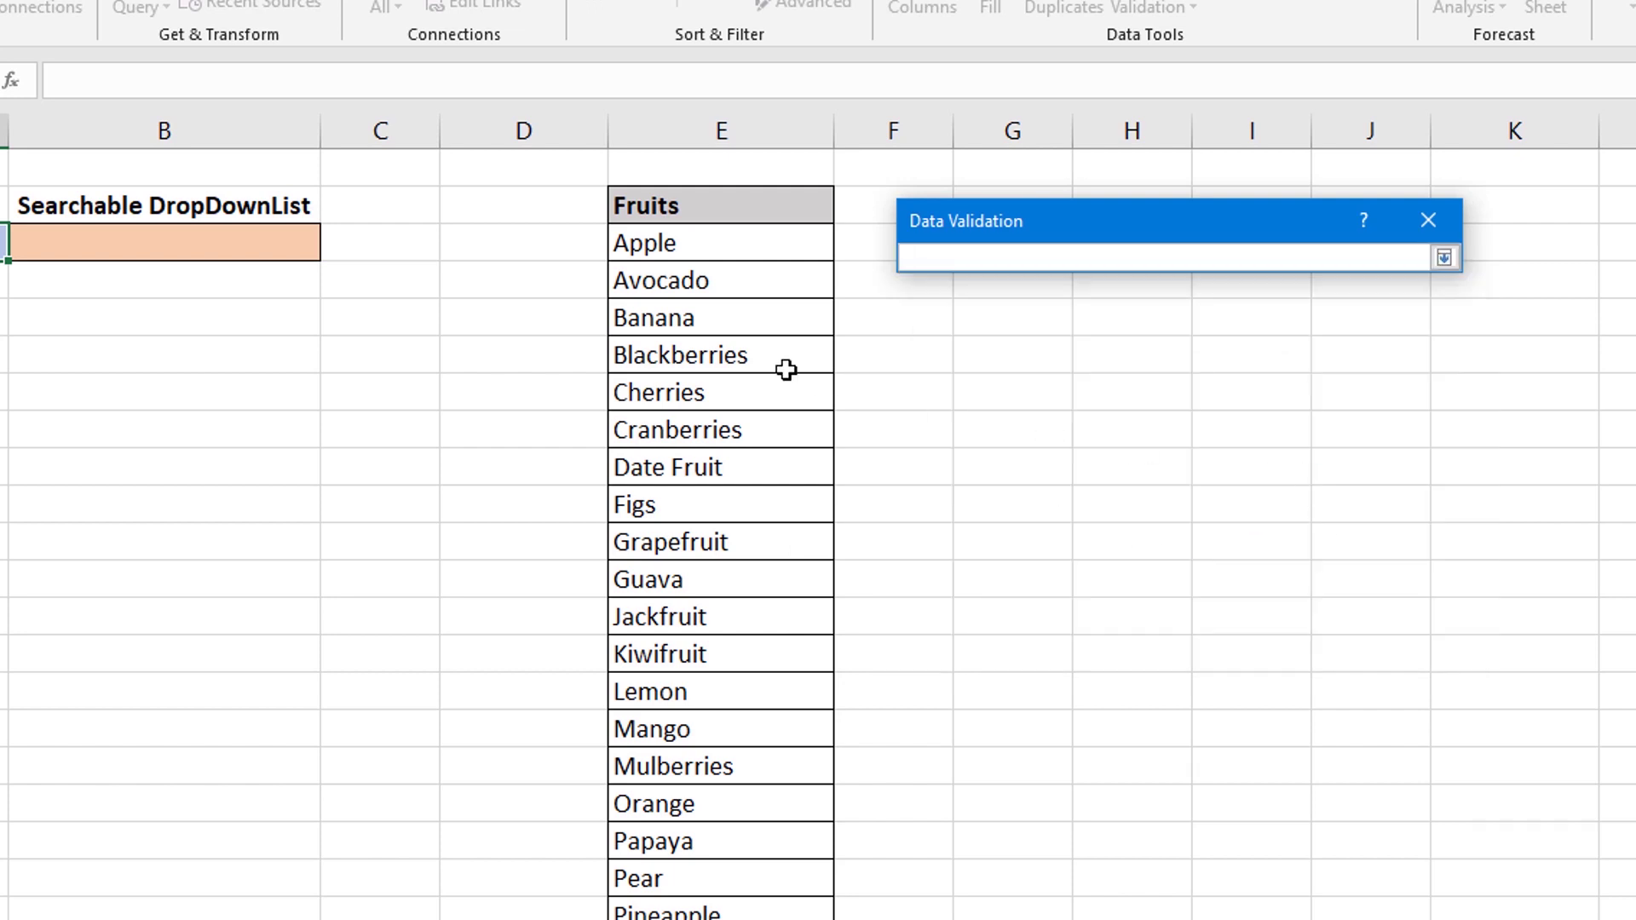
drag(683, 241, 724, 916)
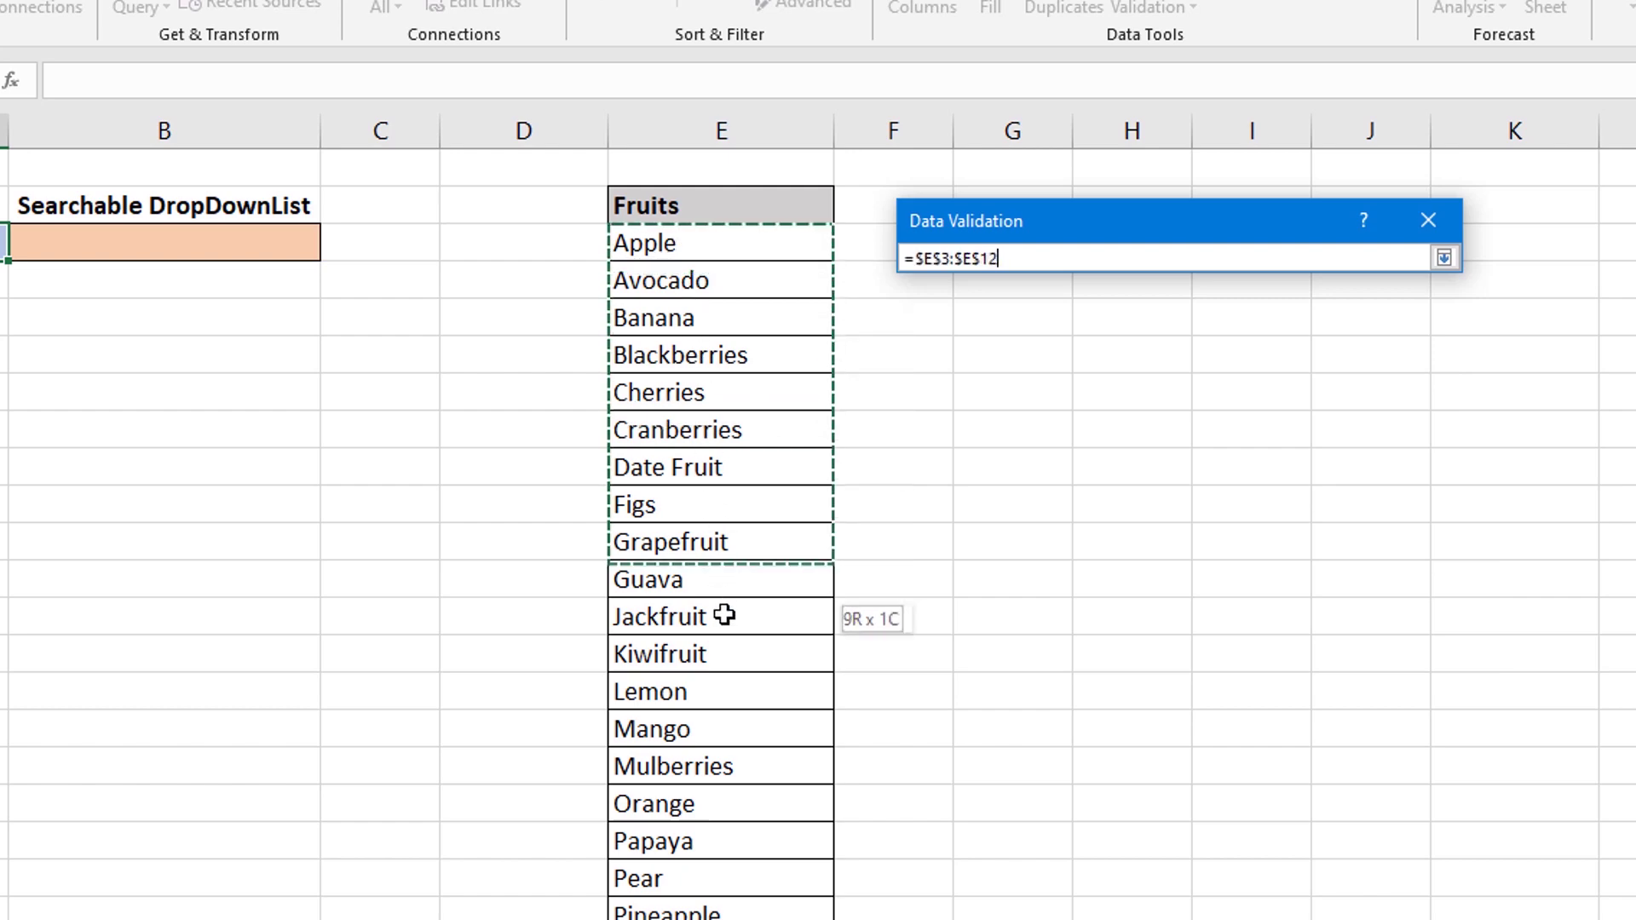
drag(724, 916, 585, 878)
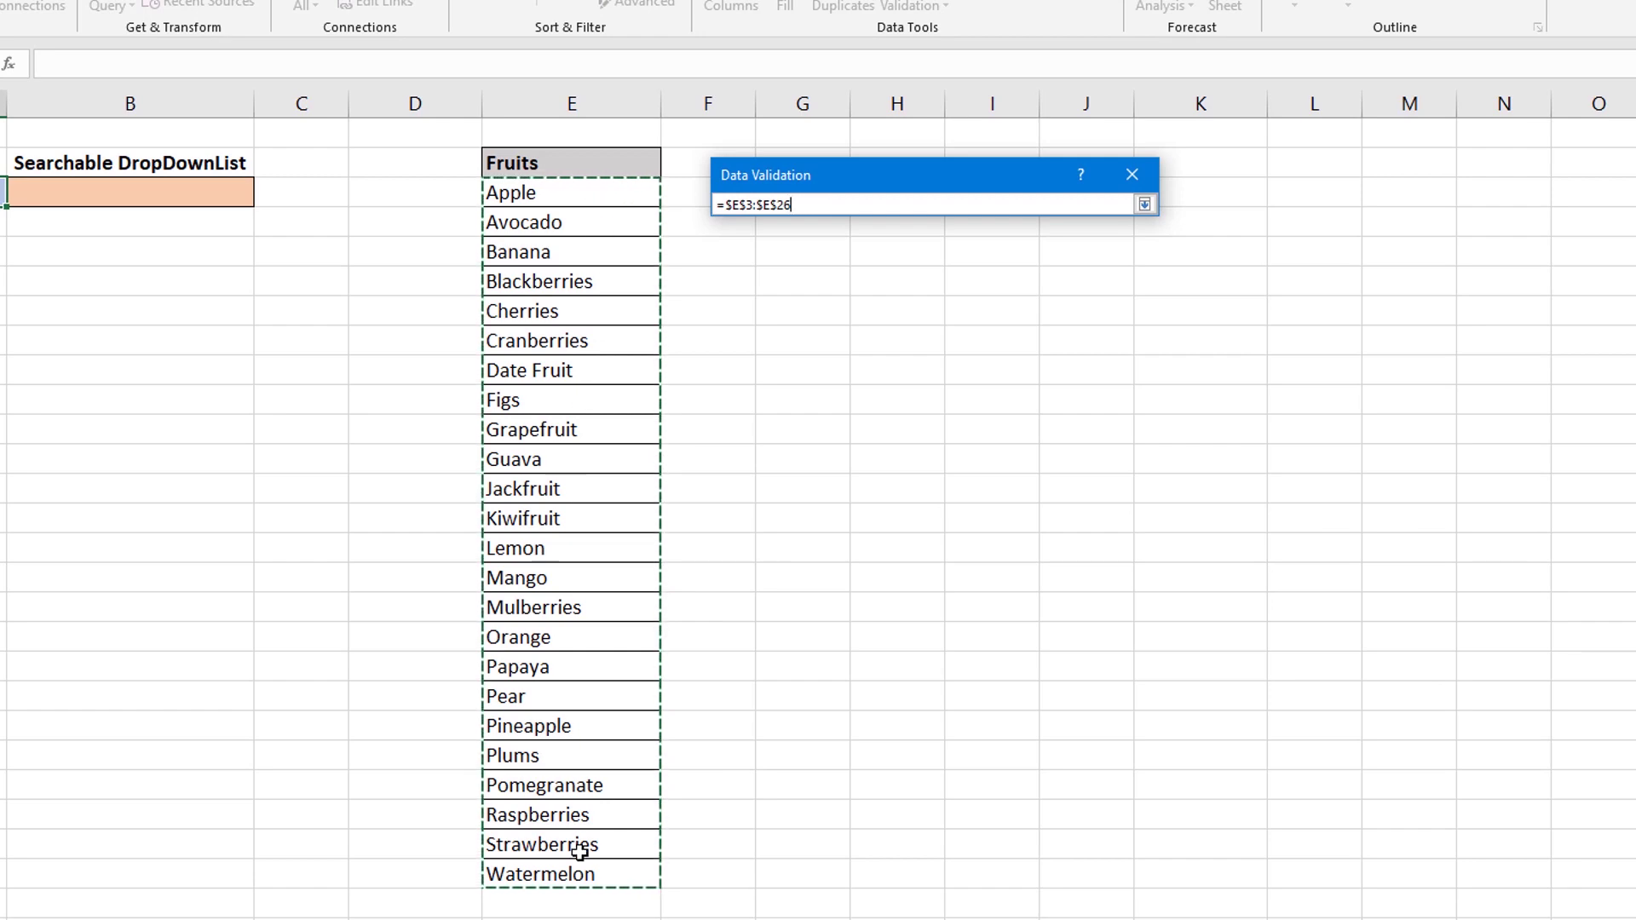
click(1144, 205)
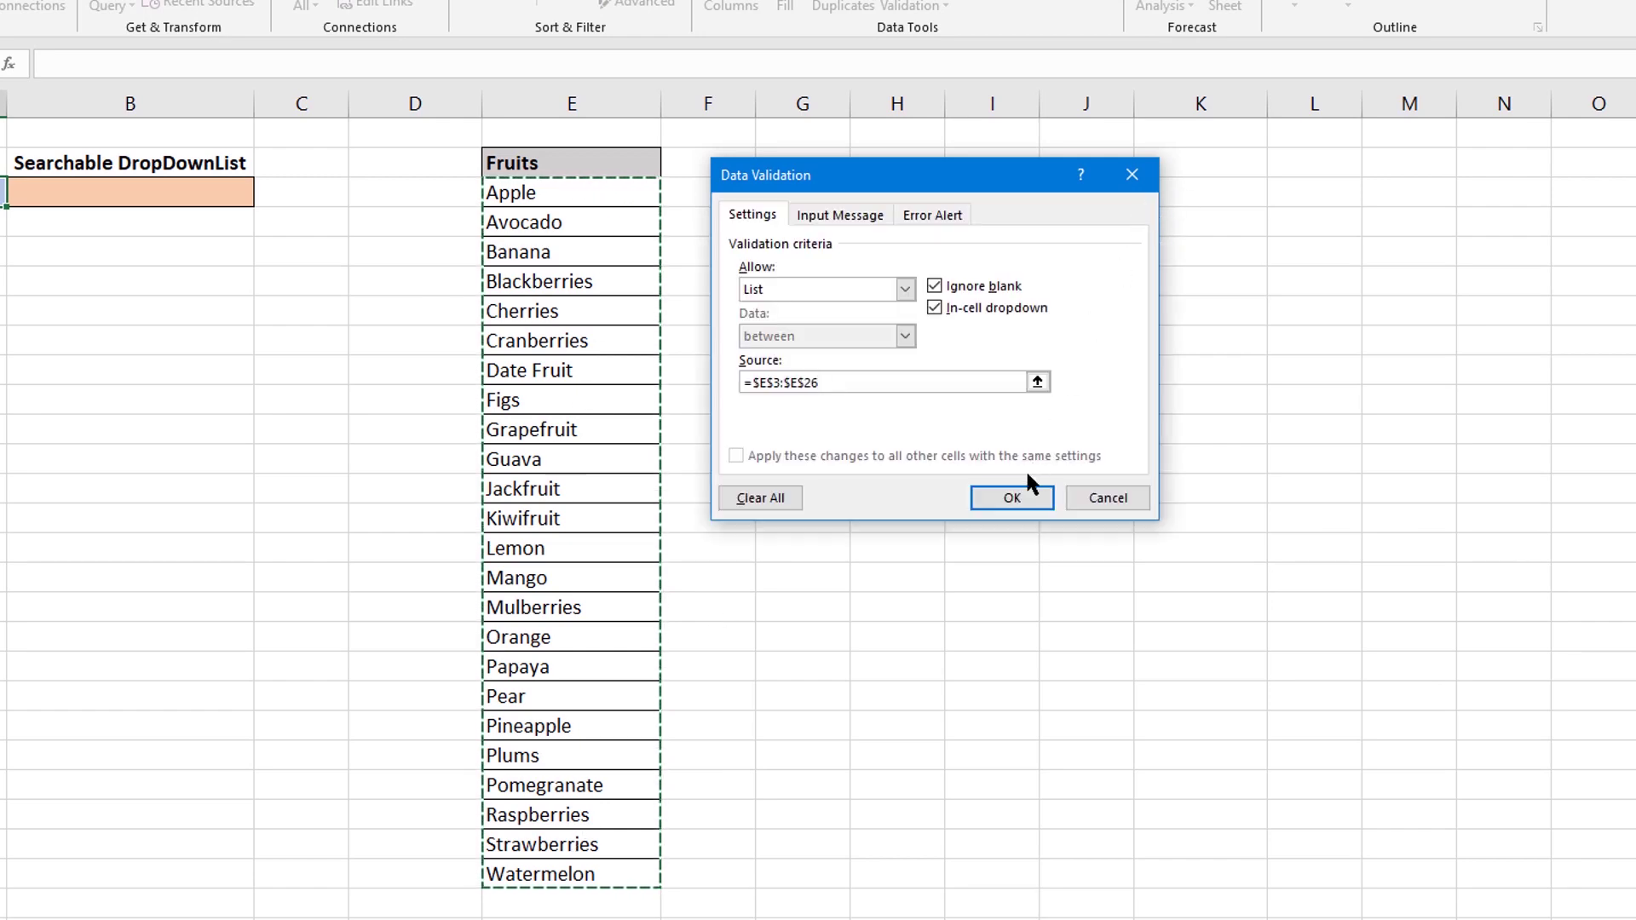
click(1015, 500)
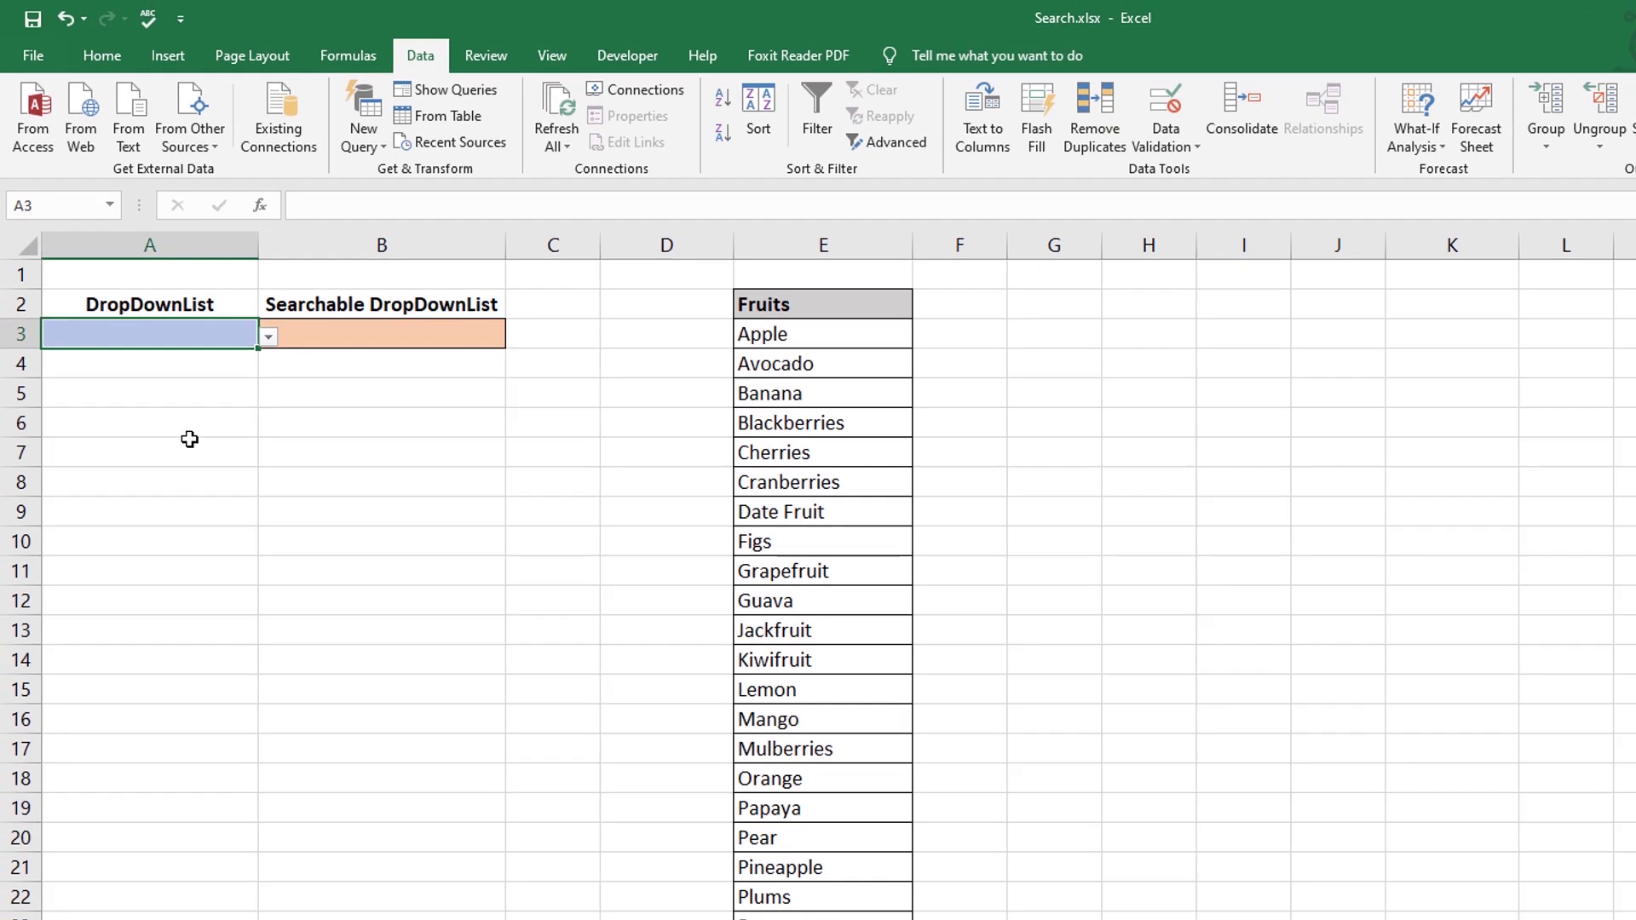
- Choose Jackfruit from A3's fruit dropdown
click(269, 337)
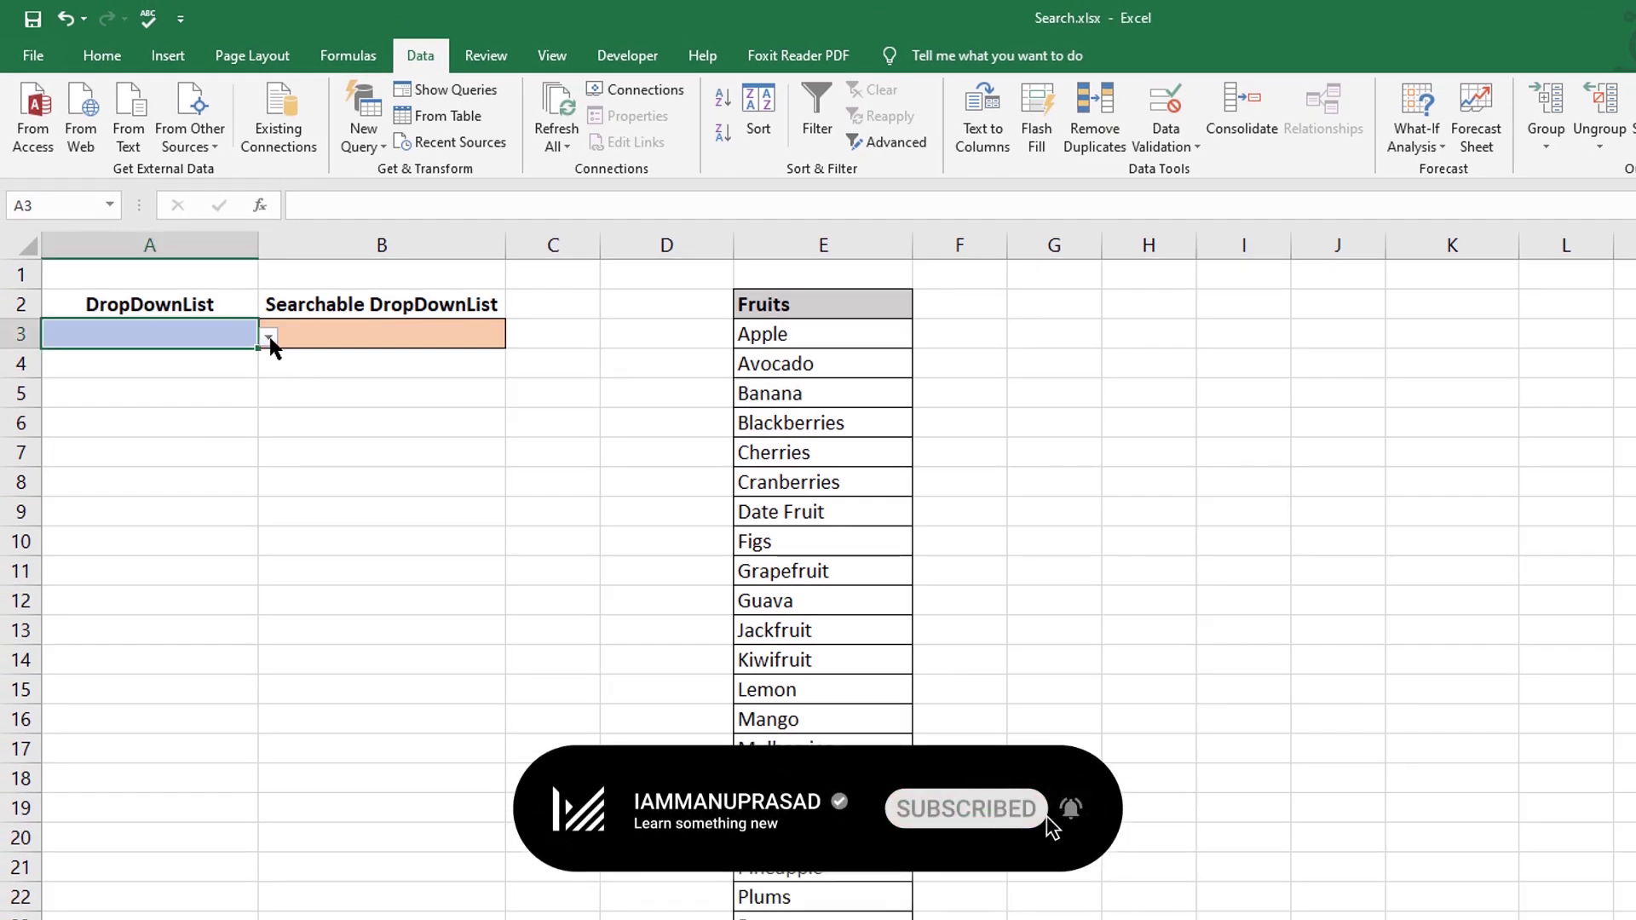
mouse_move(280, 397)
mouse_down()
mouse_move(281, 434)
mouse_move(277, 417)
mouse_up()
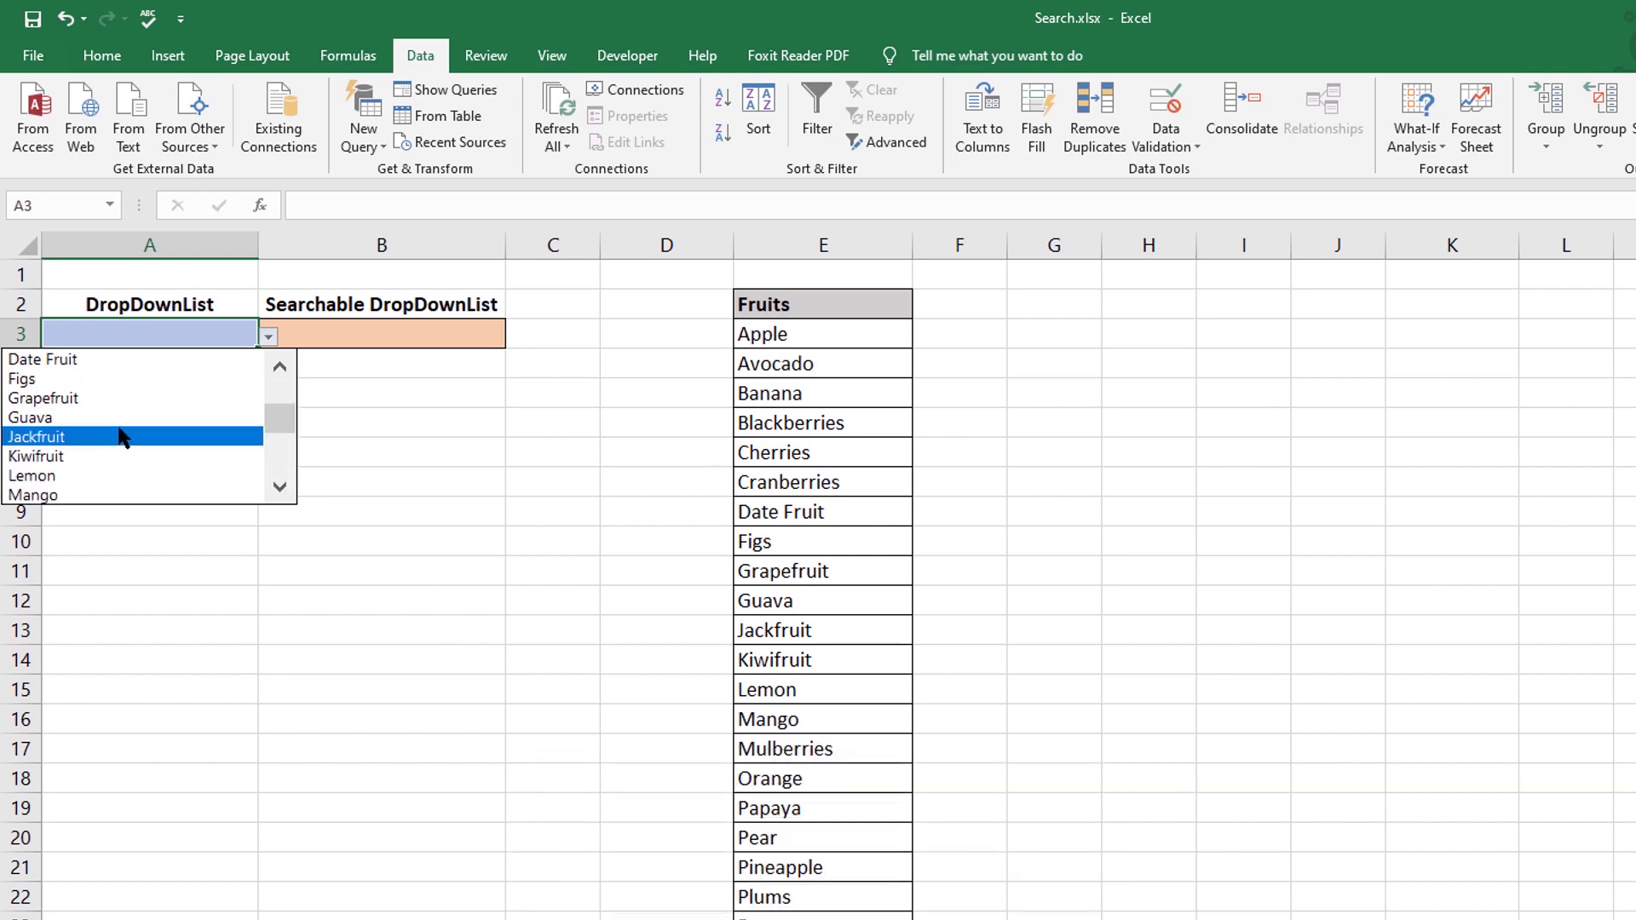
click(125, 436)
click(243, 367)
- Change A3 to Banana, then select F3 to inspect its match formula
click(233, 327)
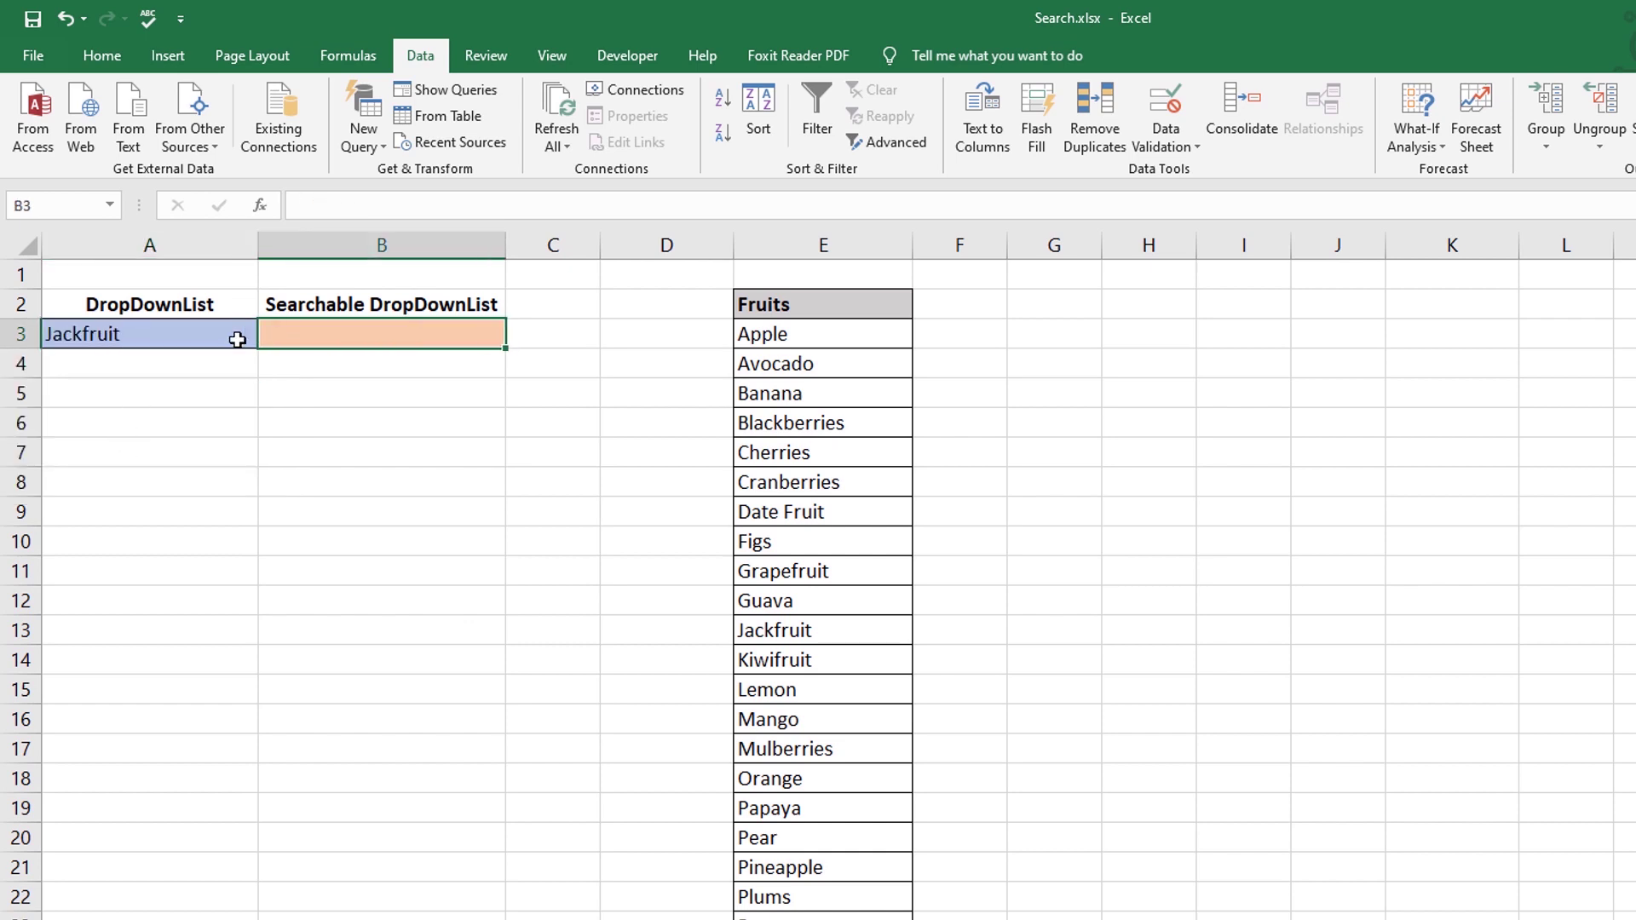
click(269, 338)
drag(280, 435, 279, 386)
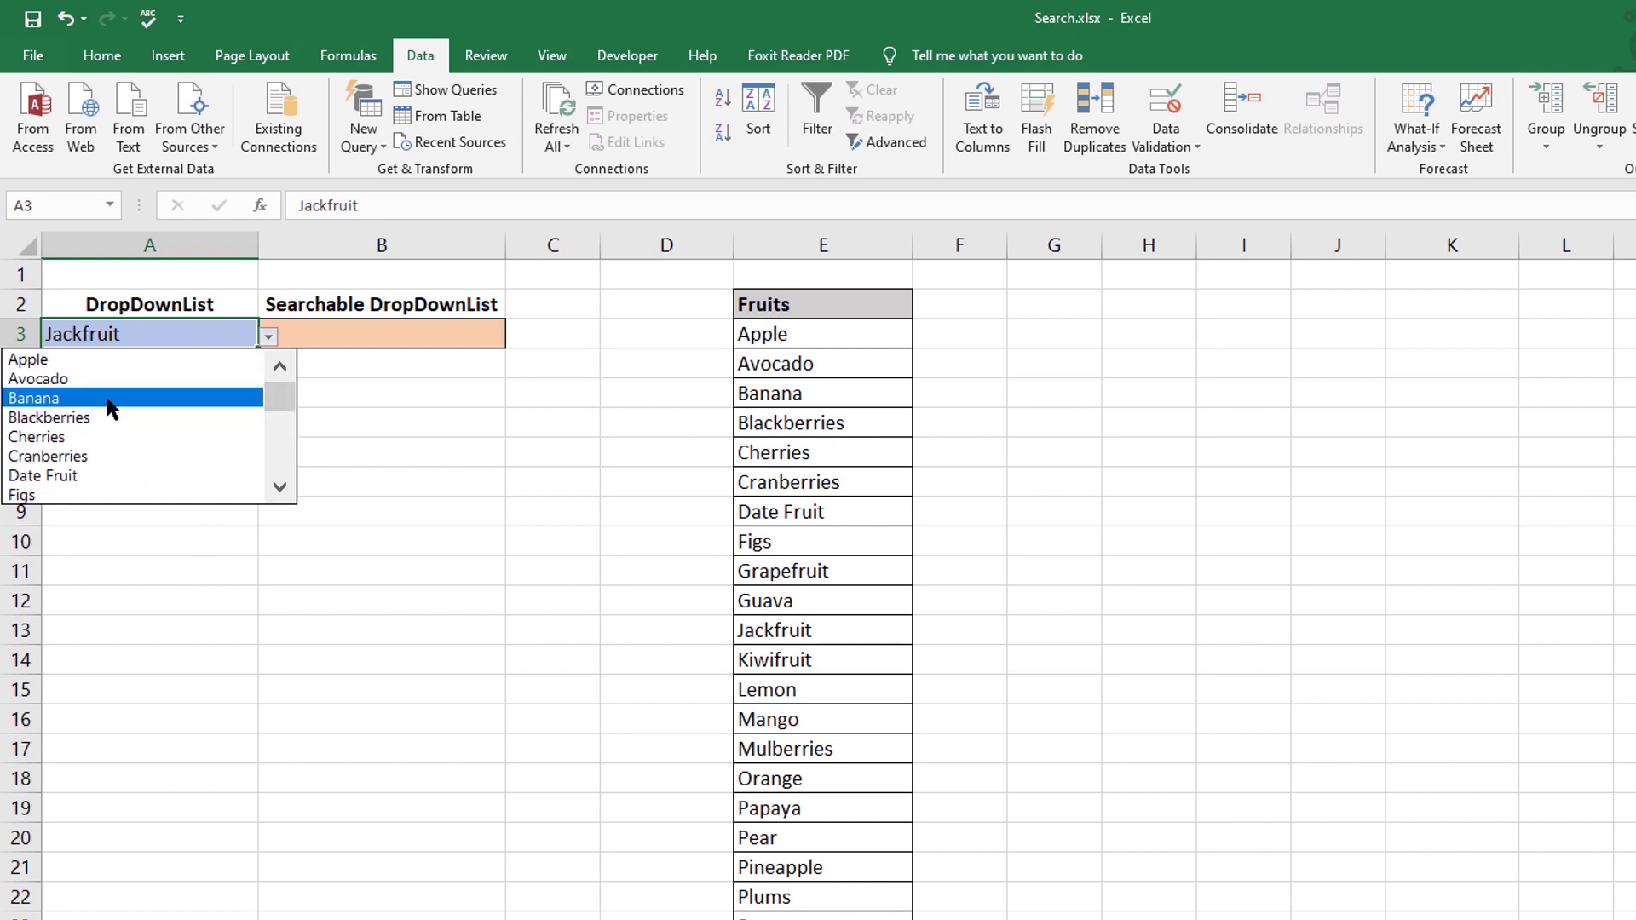
click(109, 398)
click(269, 337)
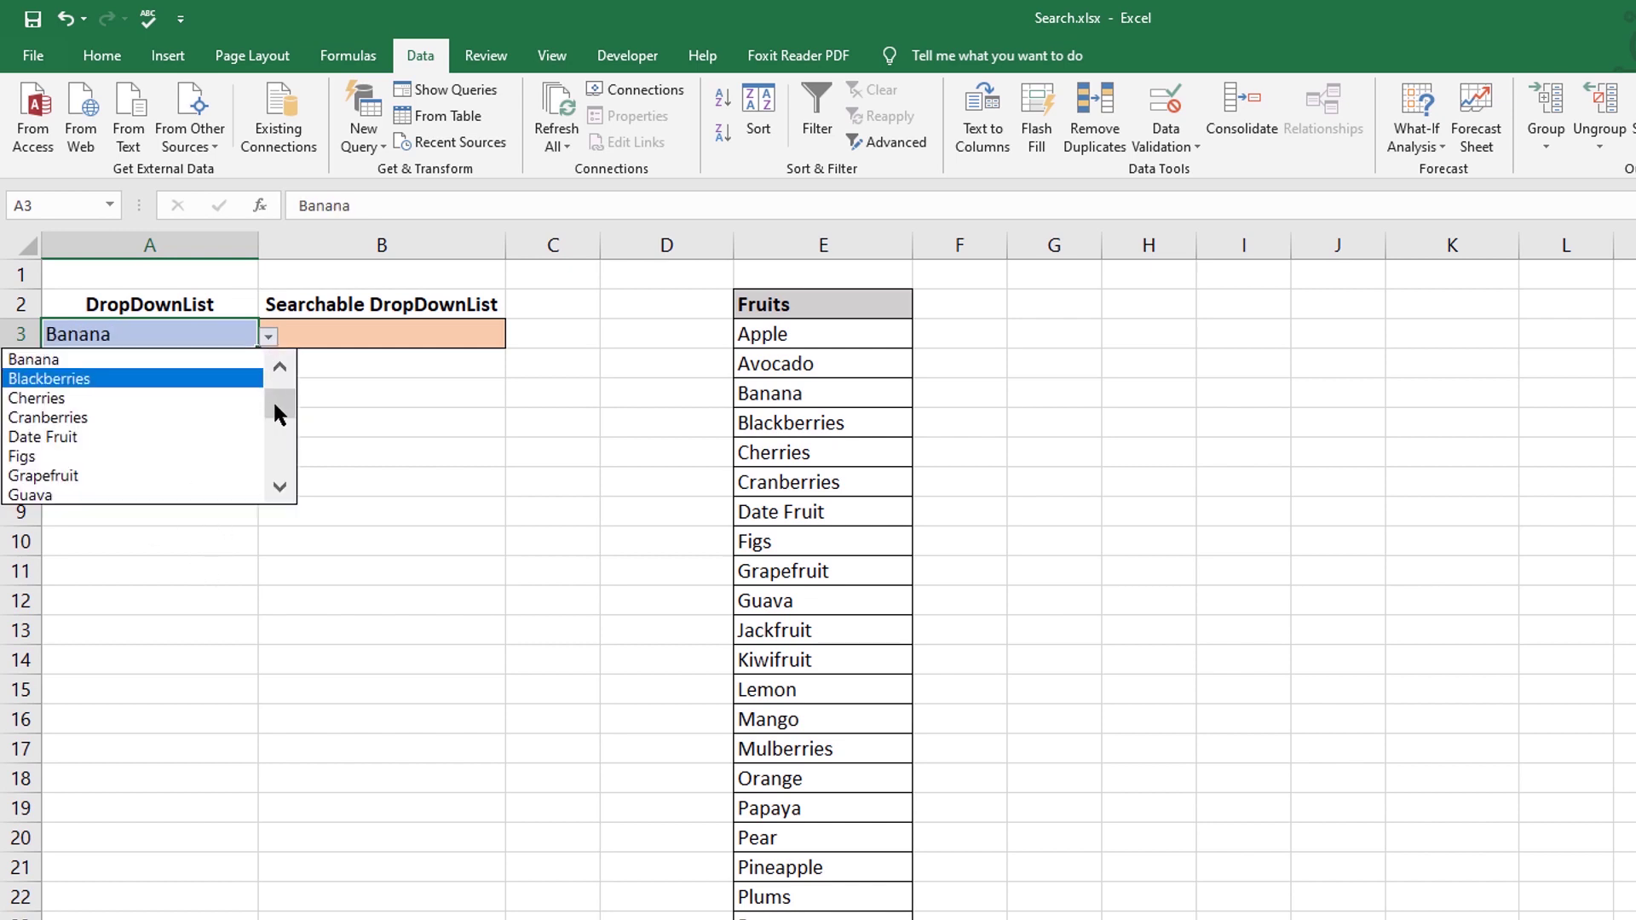
mouse_move(276, 398)
mouse_down()
mouse_move(288, 465)
mouse_move(281, 380)
mouse_move(286, 464)
mouse_move(284, 436)
mouse_up()
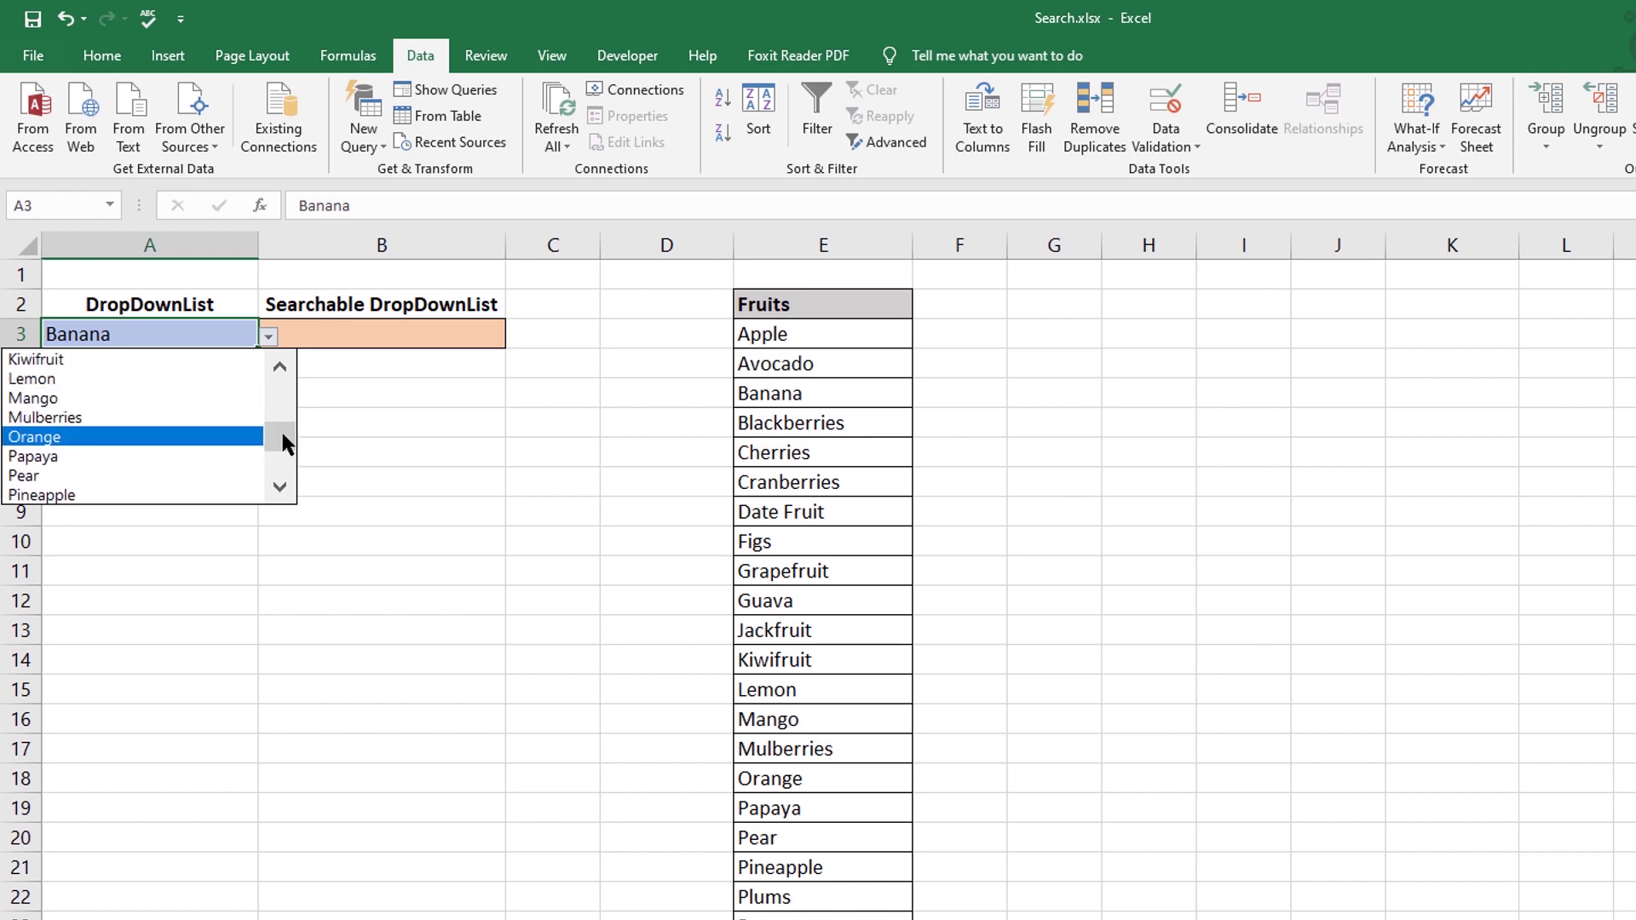
click(349, 339)
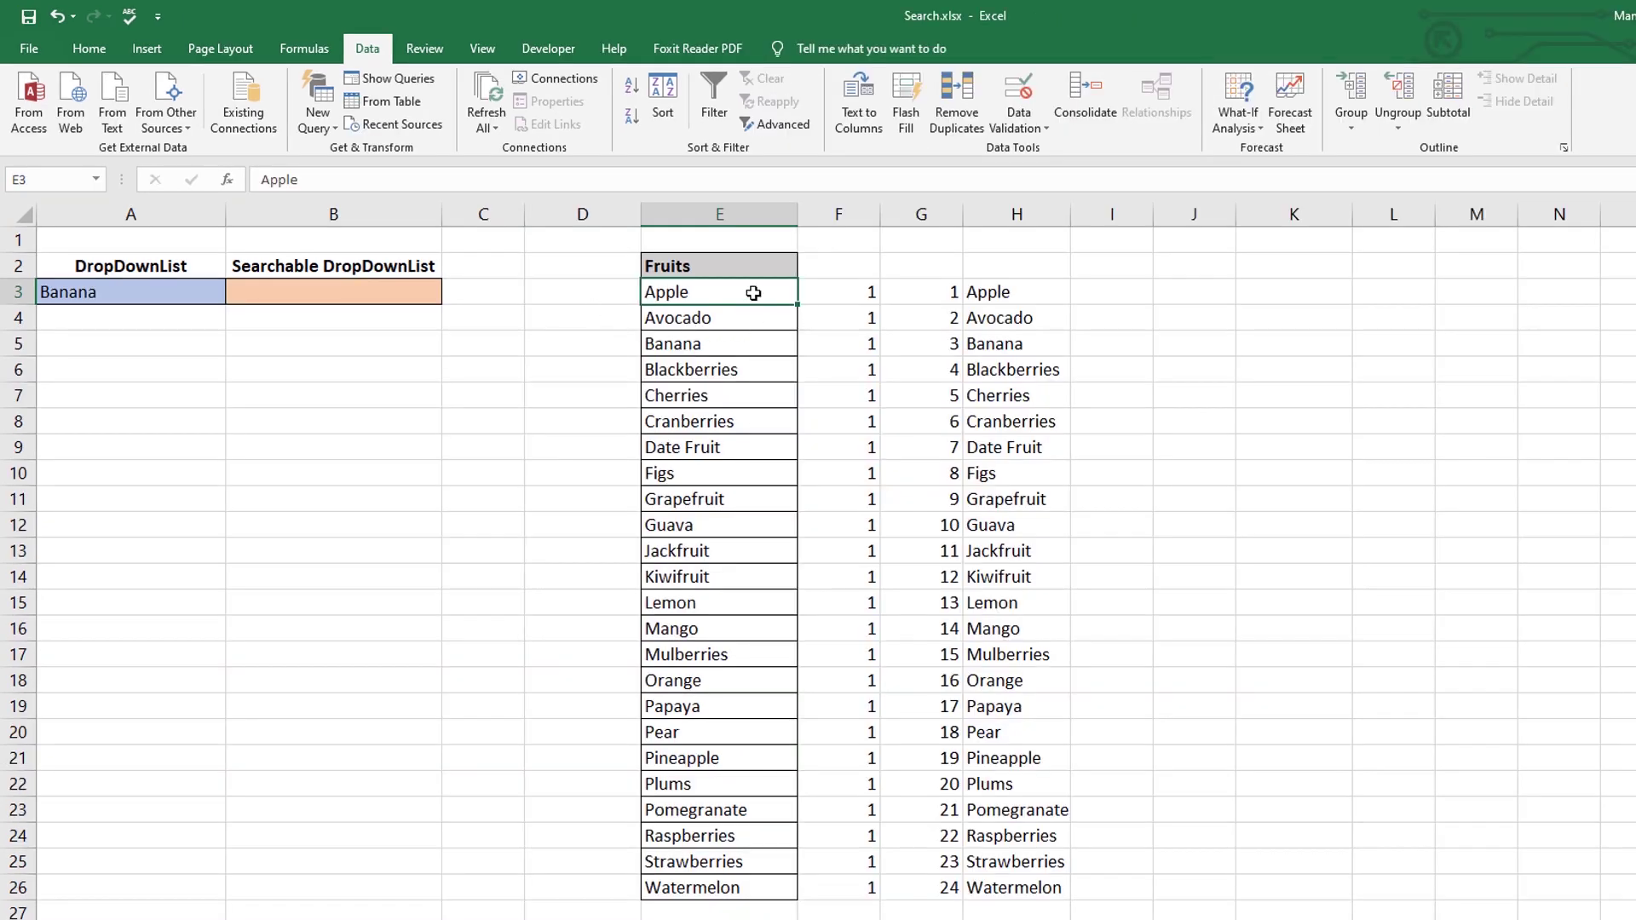
click(843, 292)
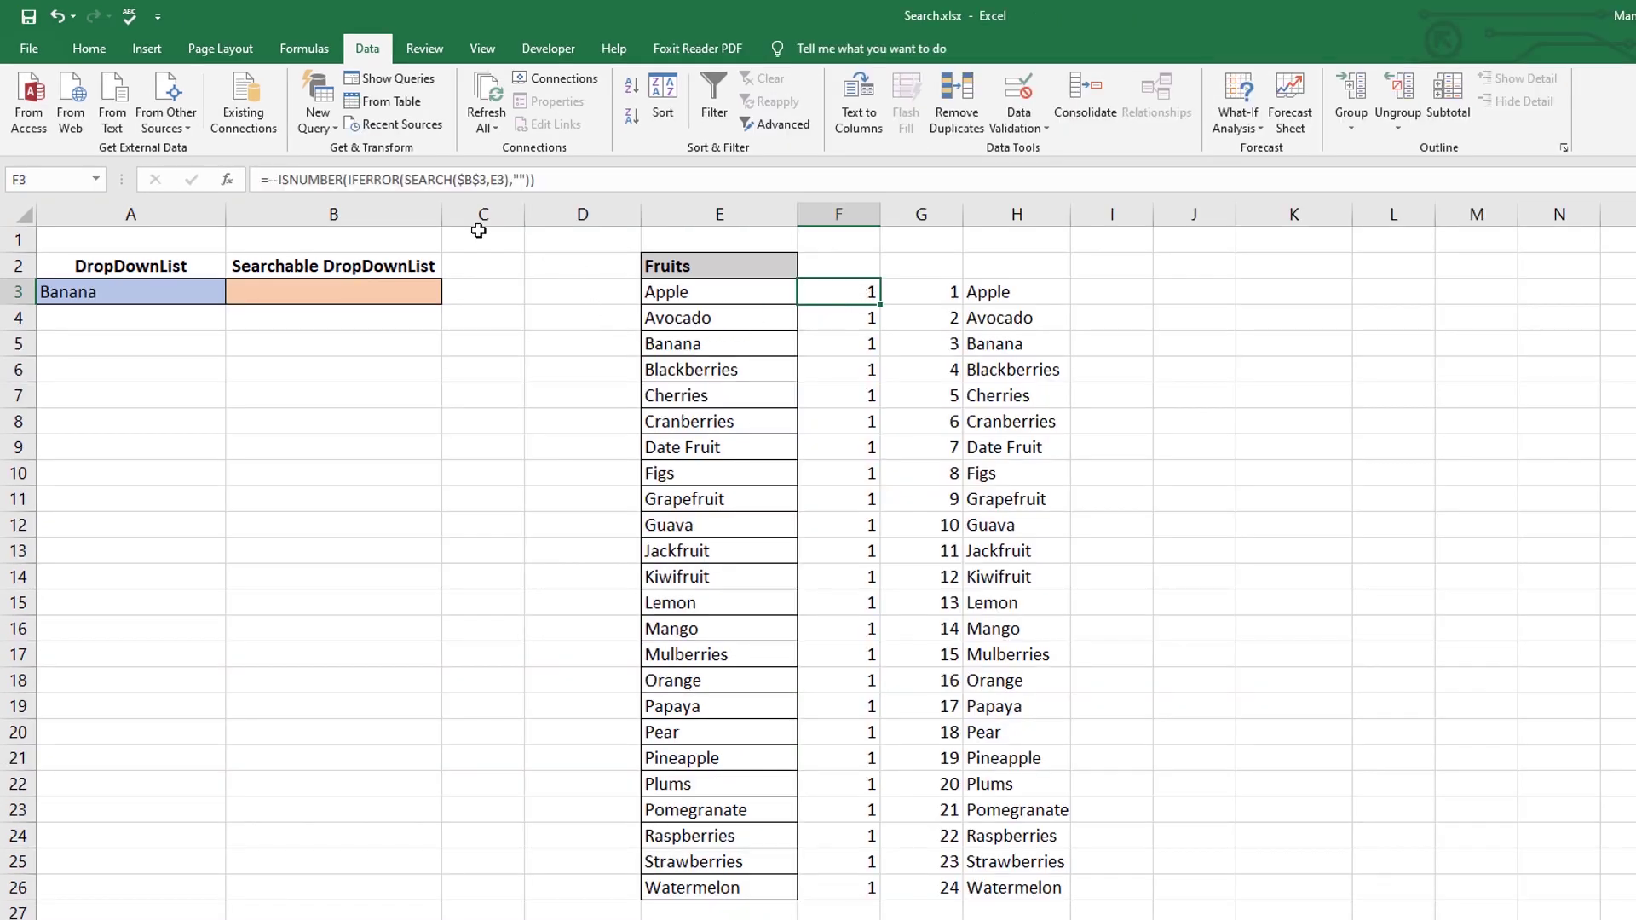
click(384, 180)
click(876, 291)
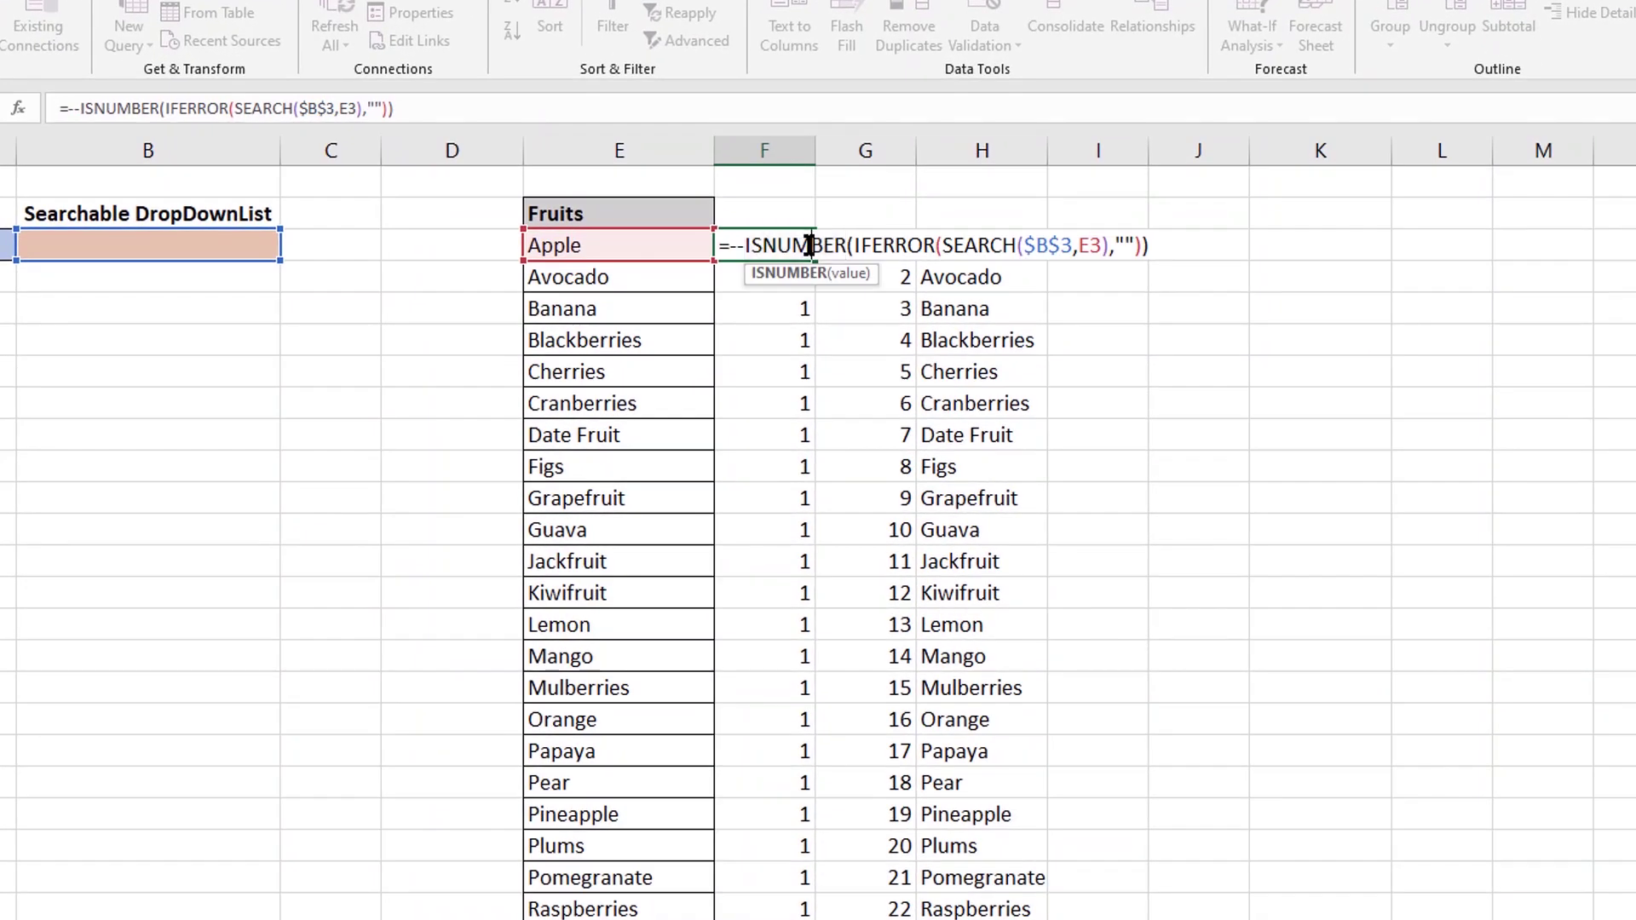
click(895, 247)
click(979, 247)
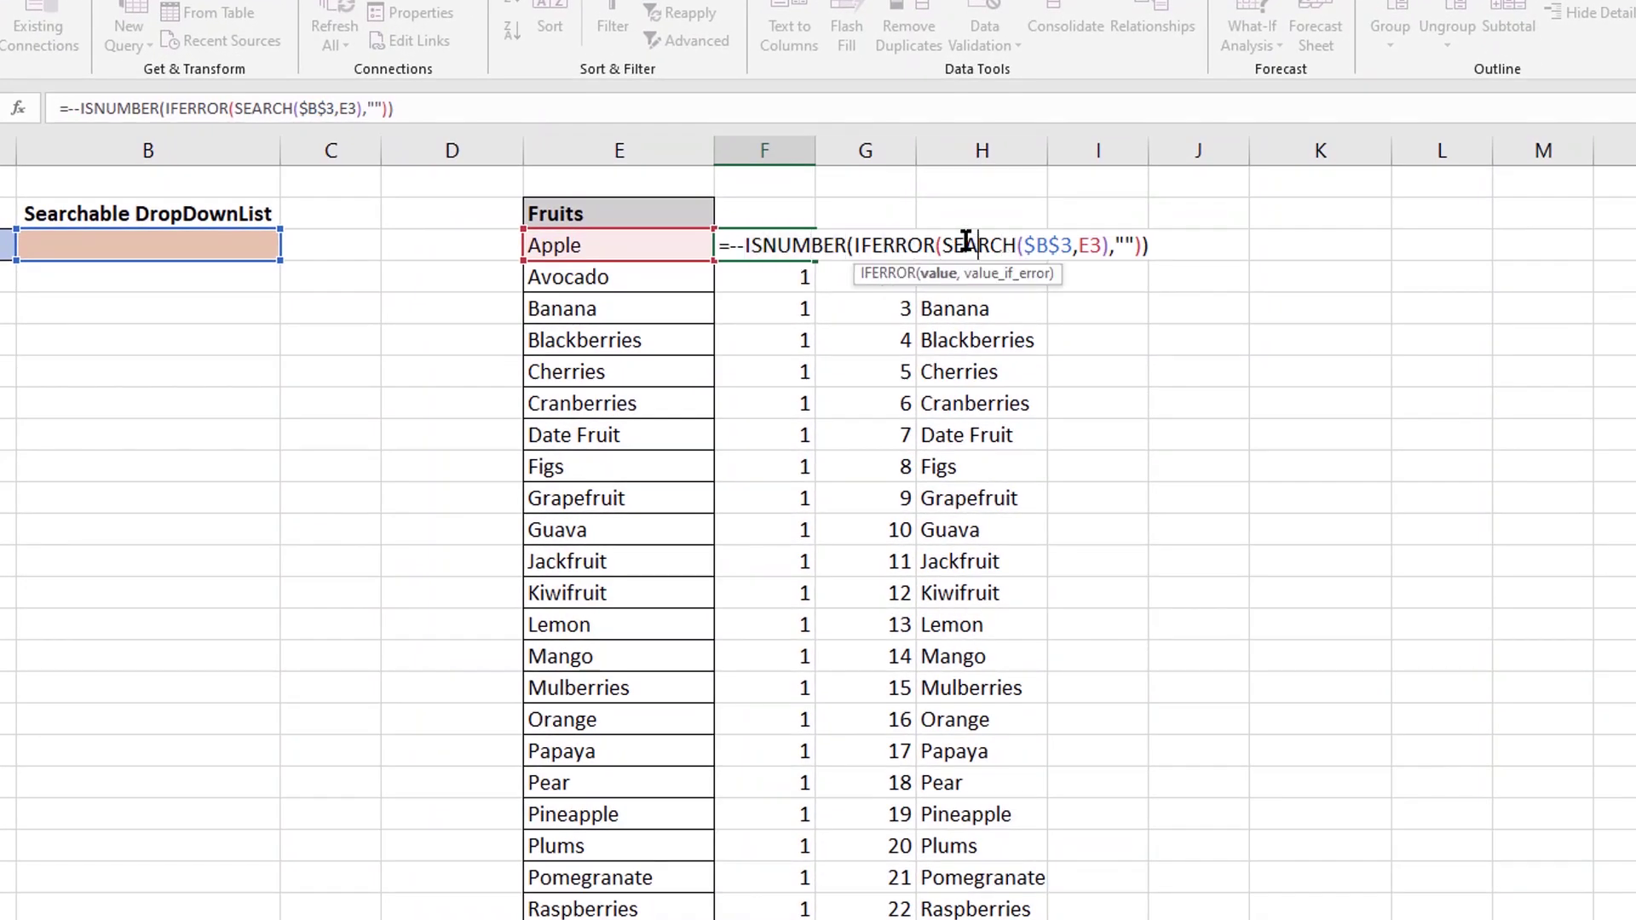
drag(953, 247, 1018, 245)
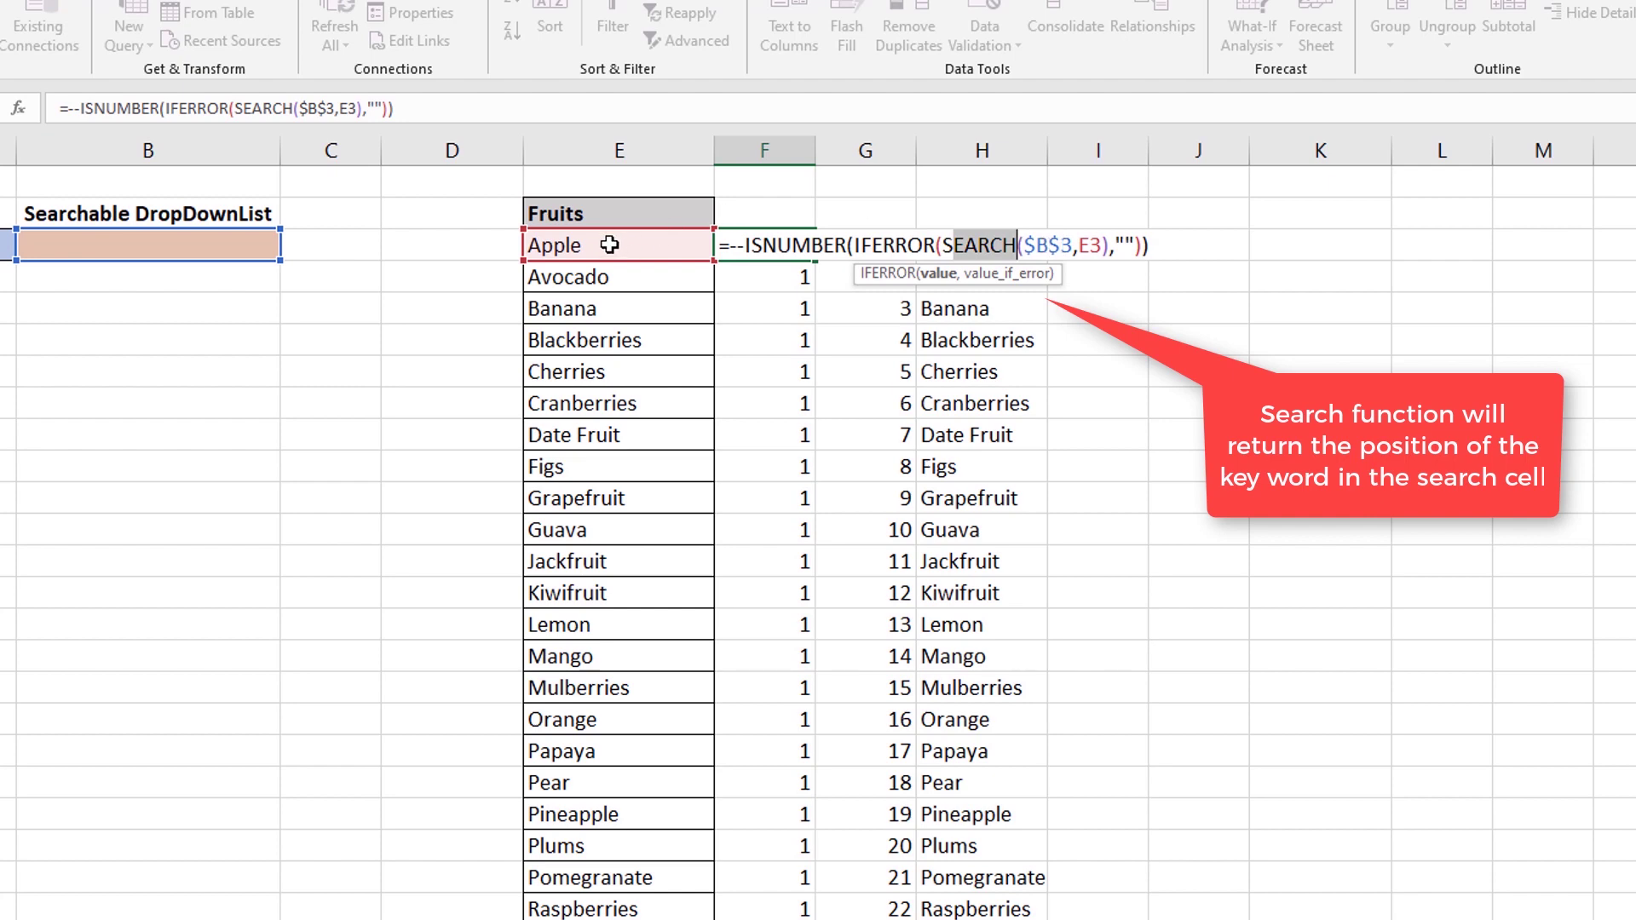
click(1092, 243)
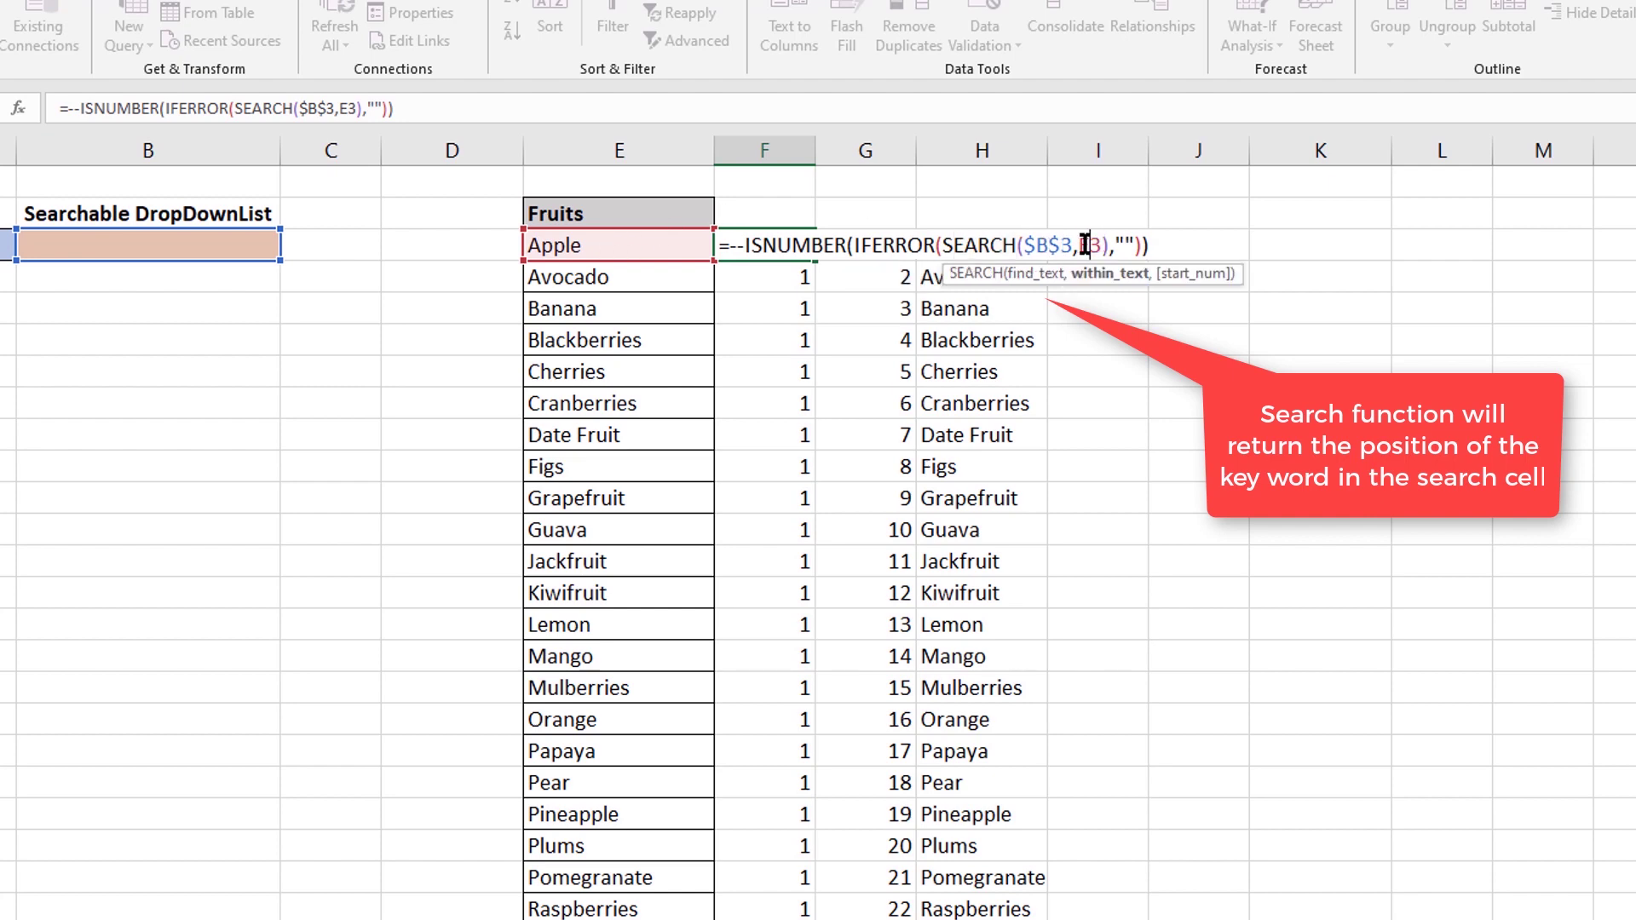
drag(946, 246, 1103, 246)
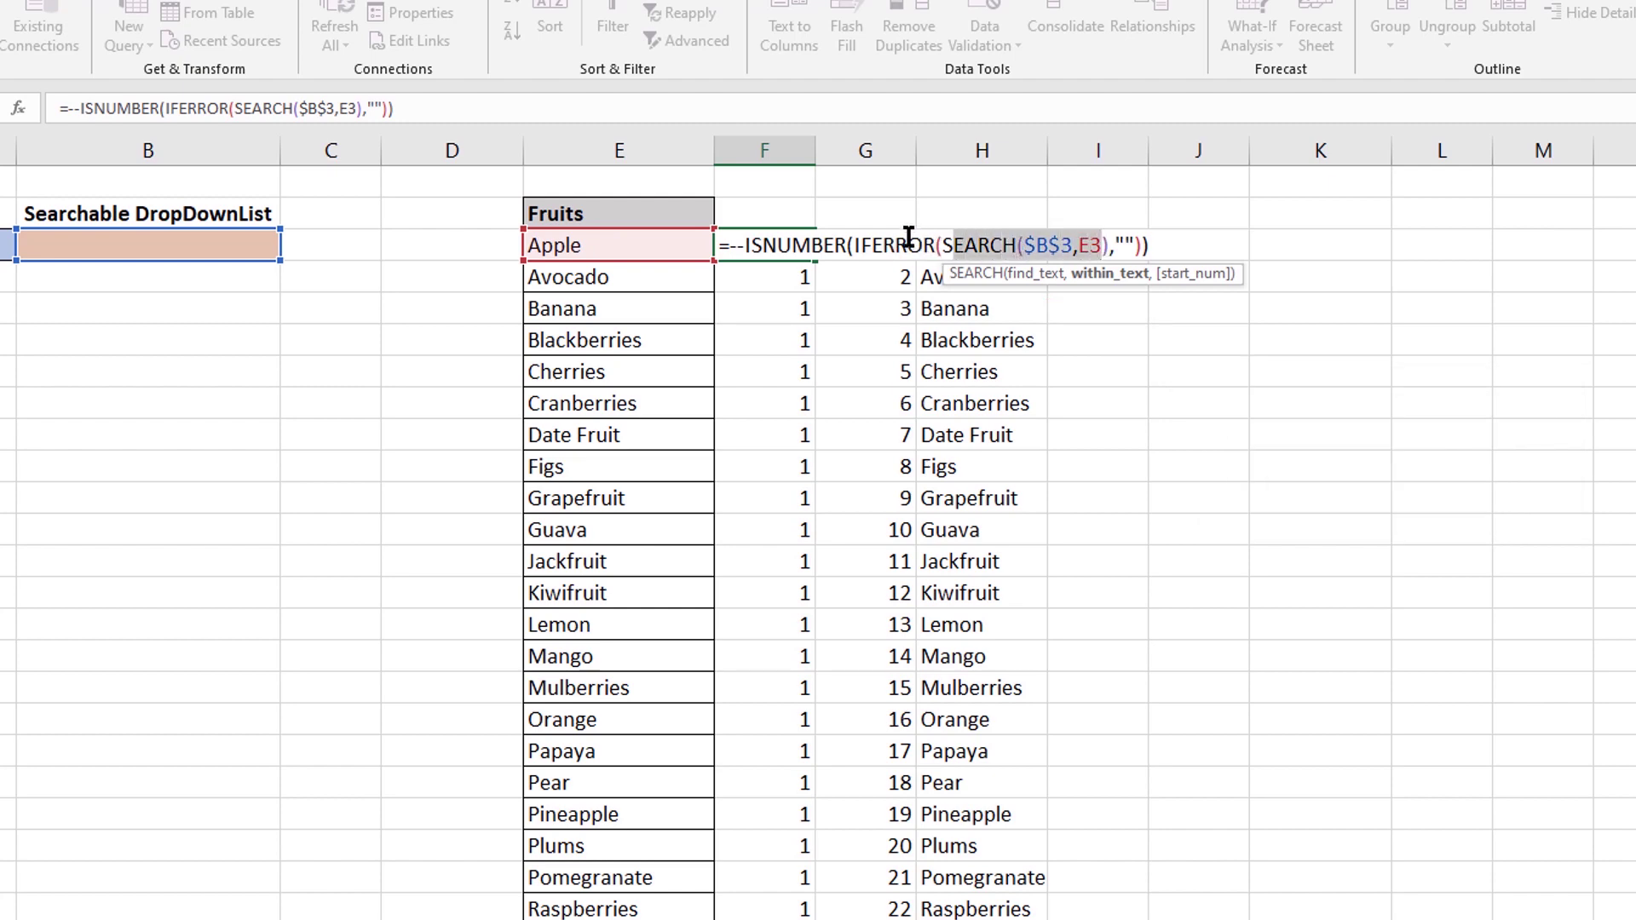
drag(857, 245, 1002, 251)
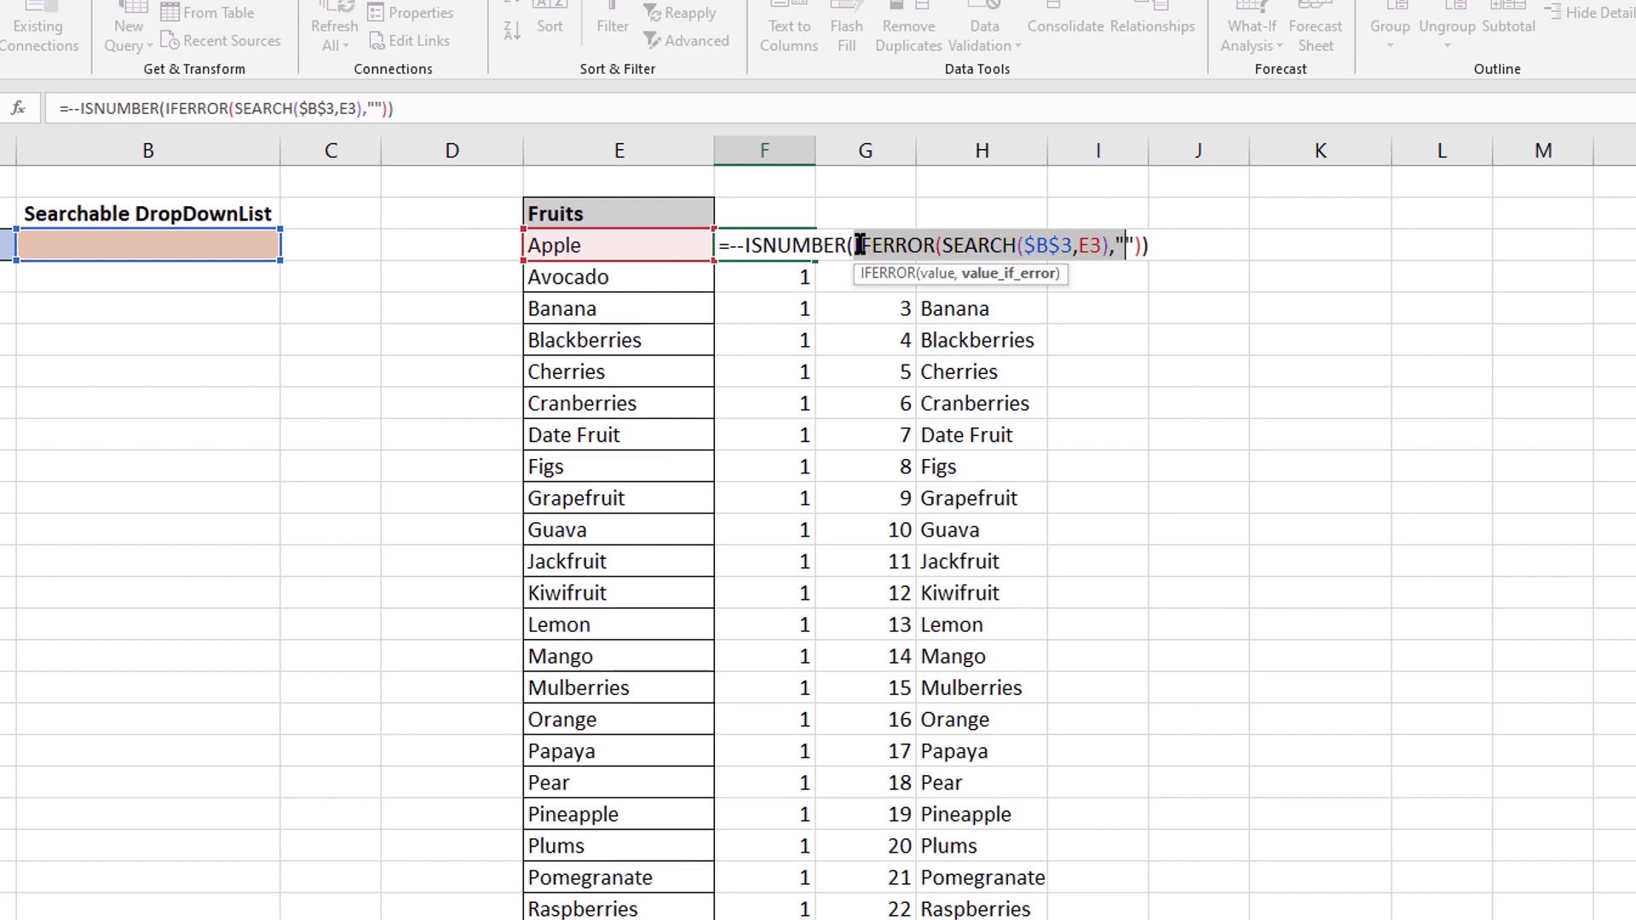
drag(859, 246, 1109, 246)
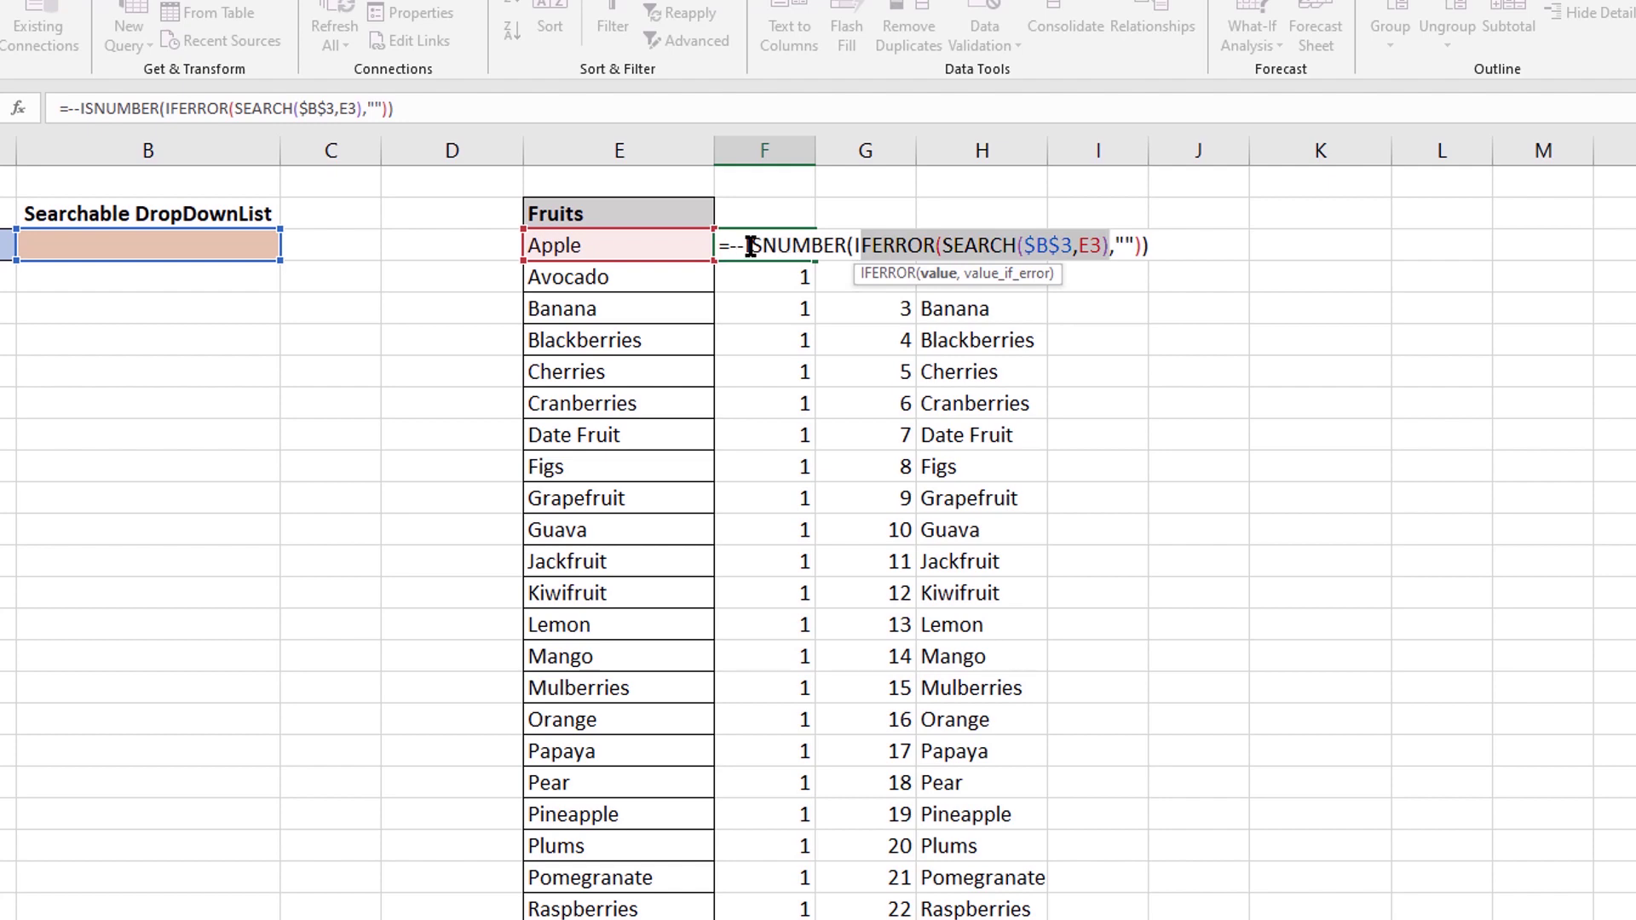
drag(750, 244, 854, 245)
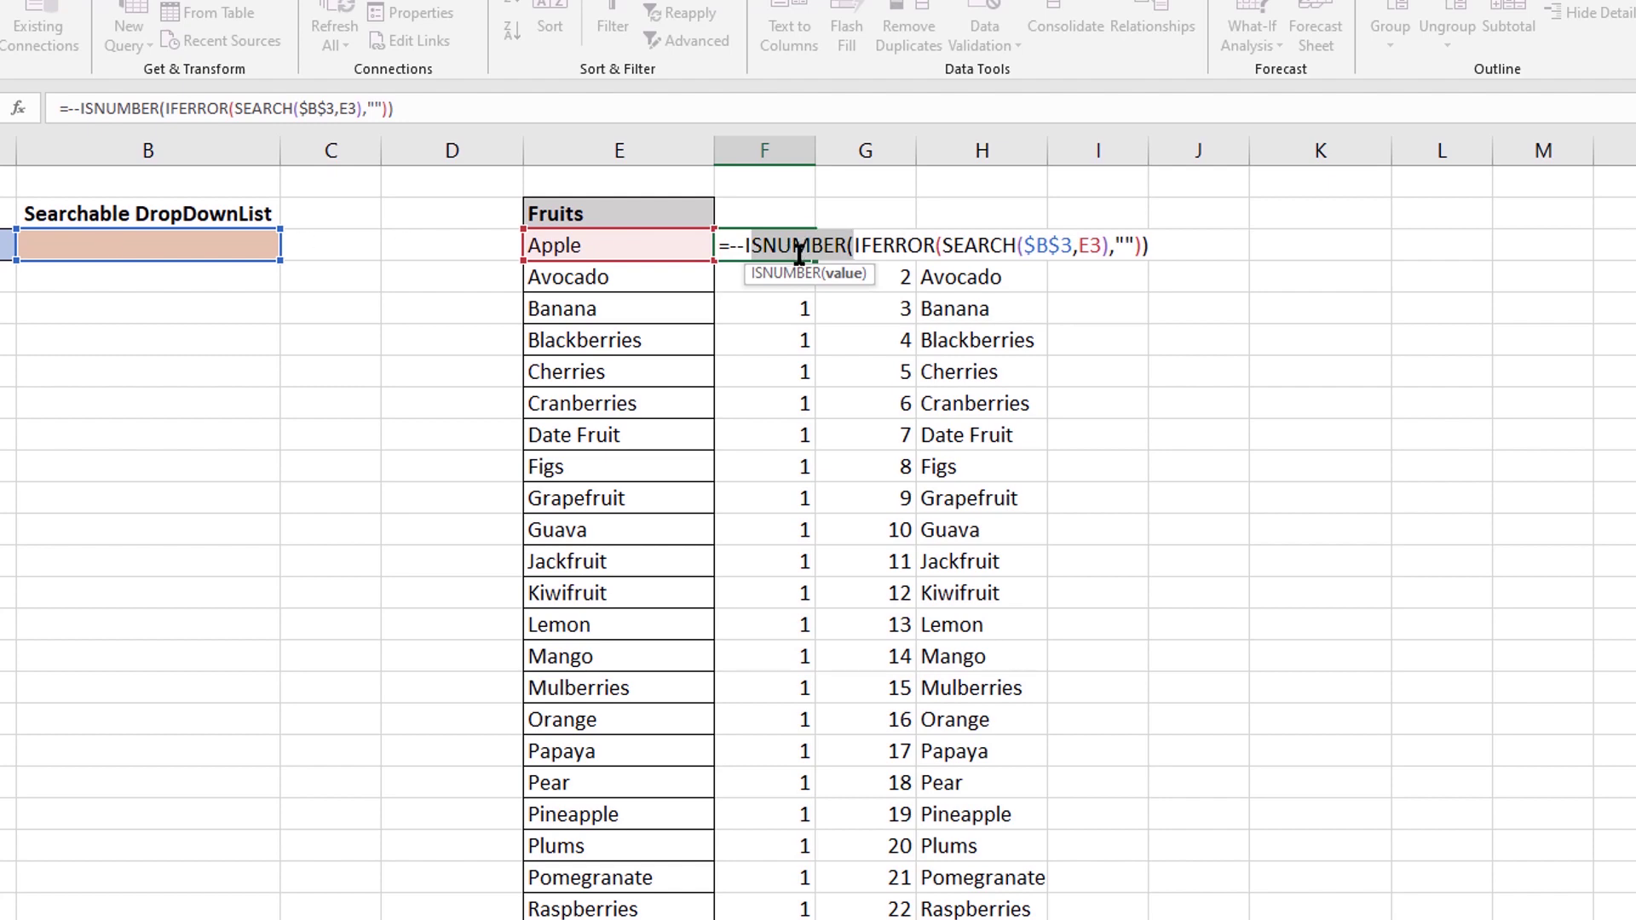
drag(745, 247, 1150, 256)
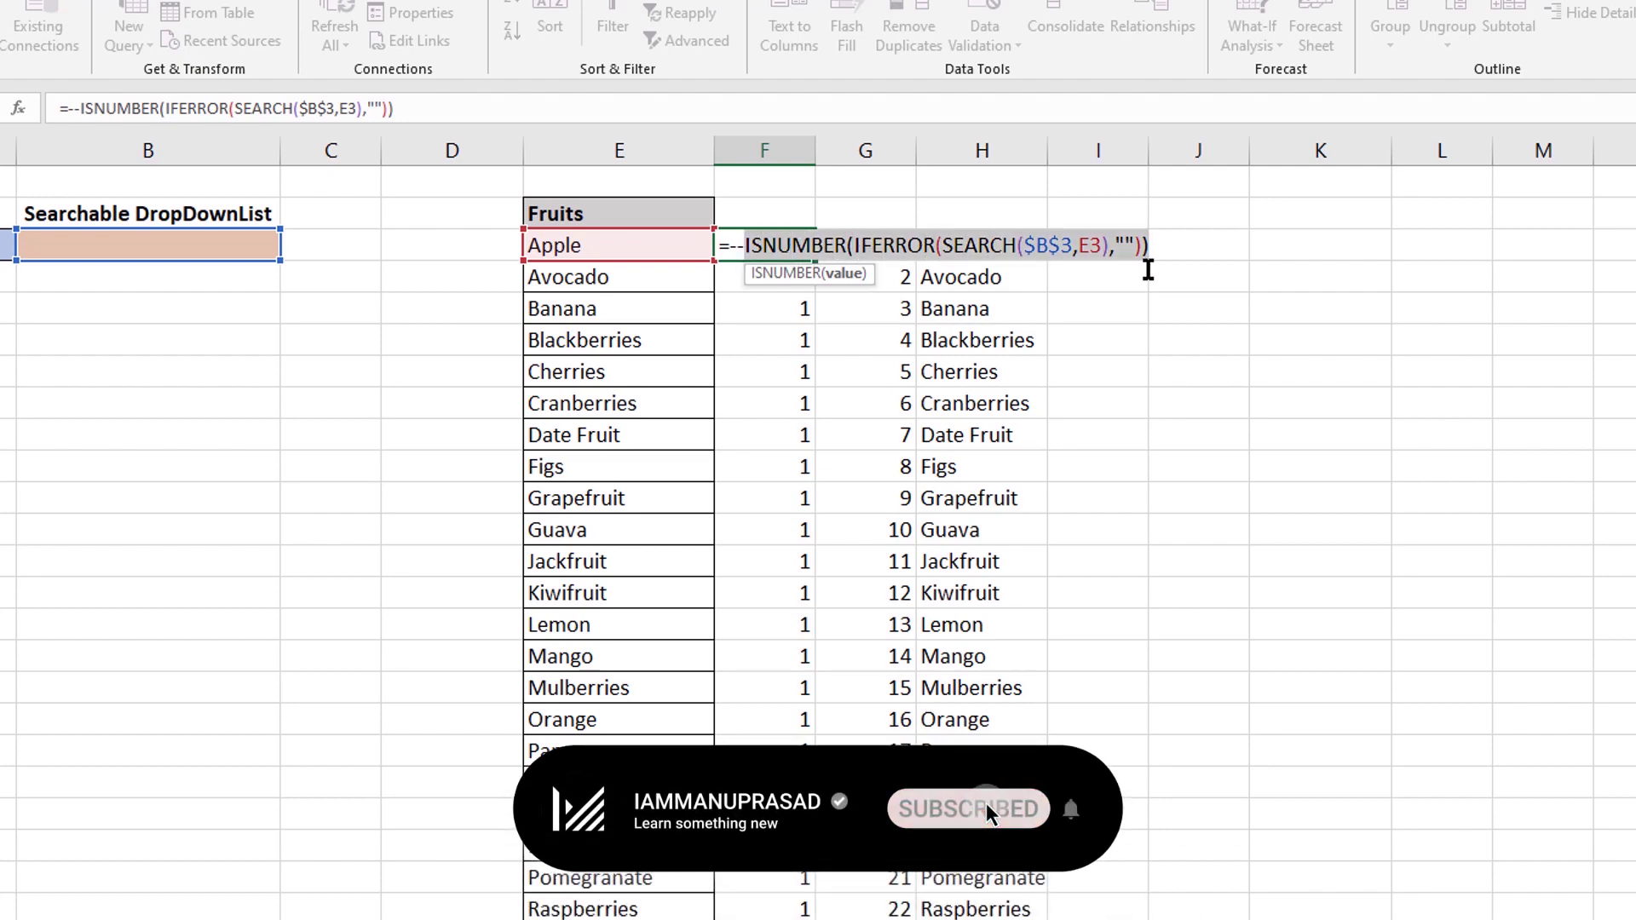
click(744, 249)
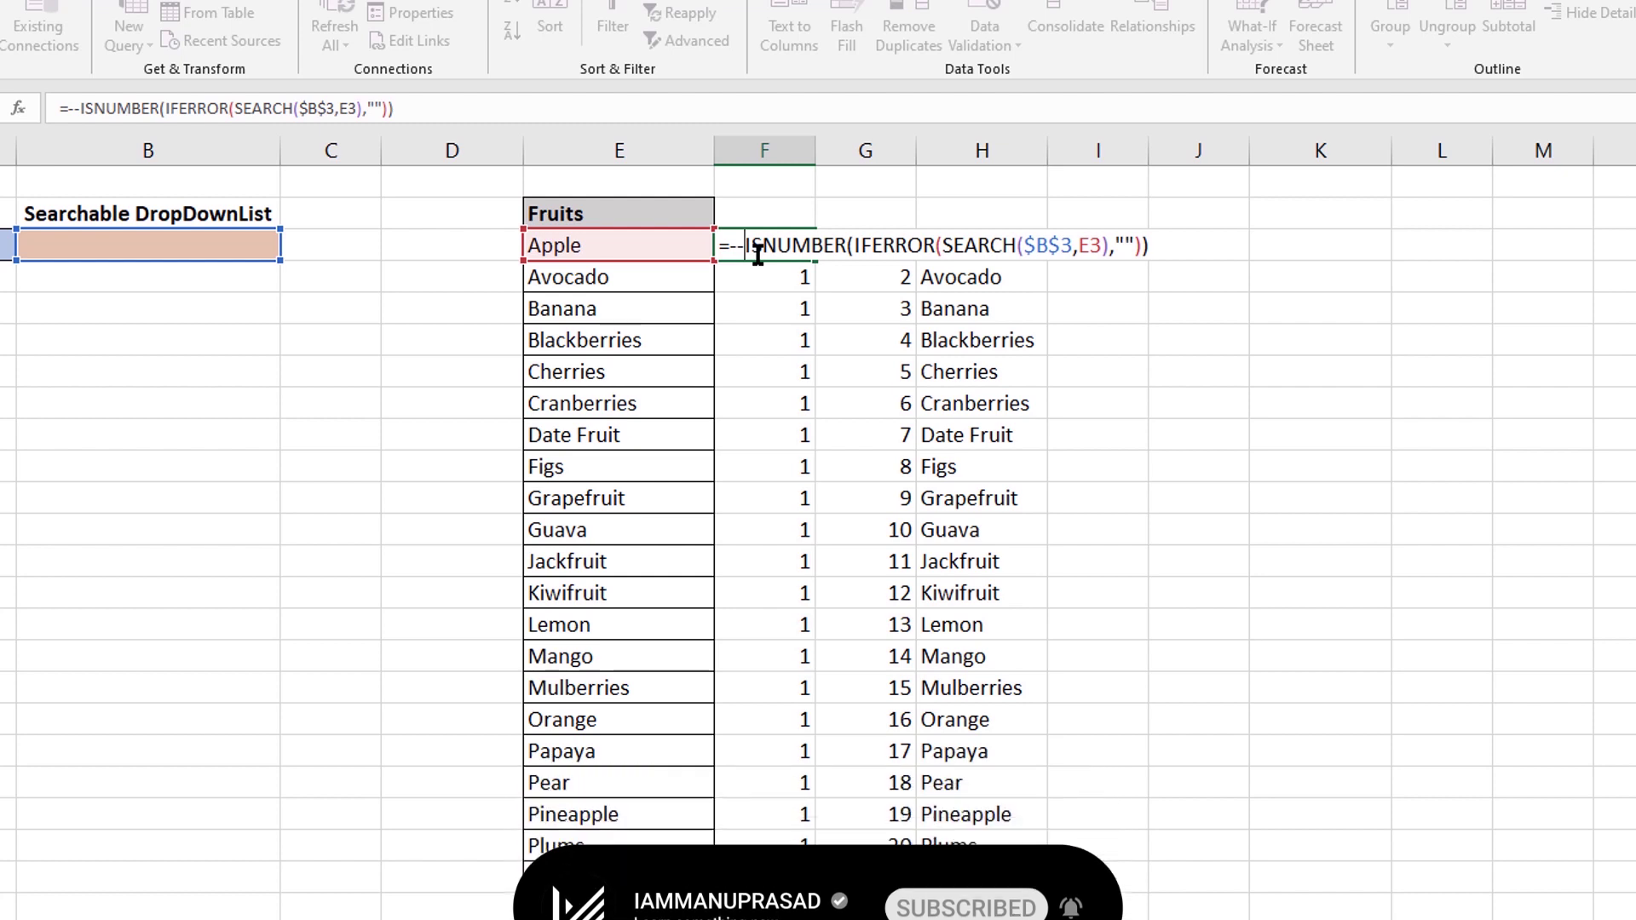
key(Return)
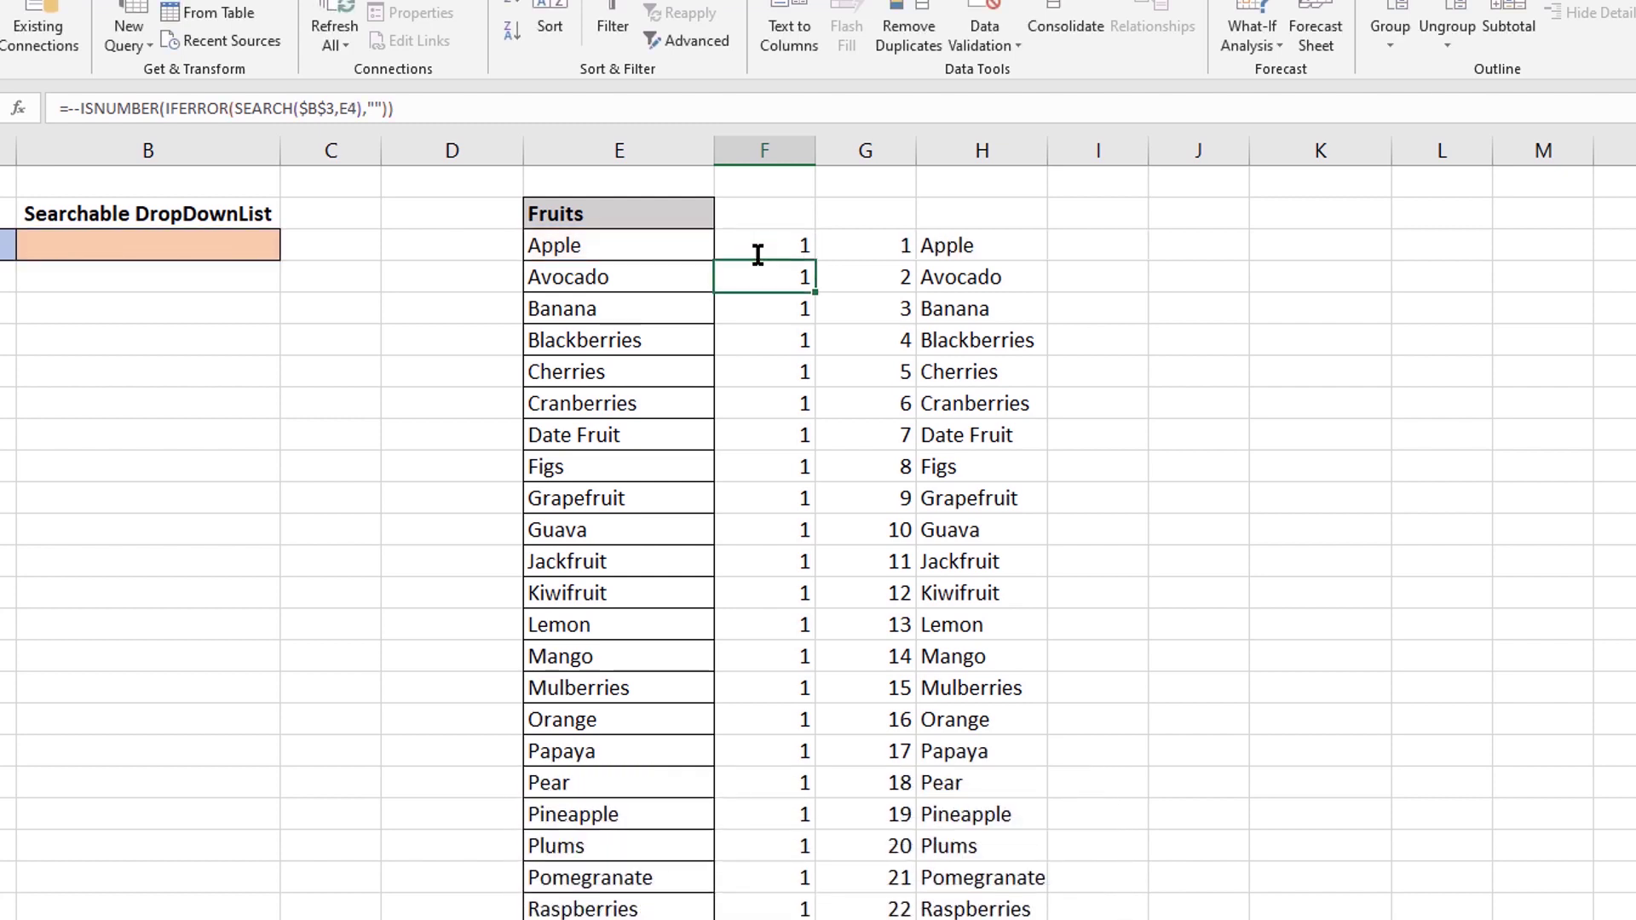
- Enter the search letter b in B3
click(800, 248)
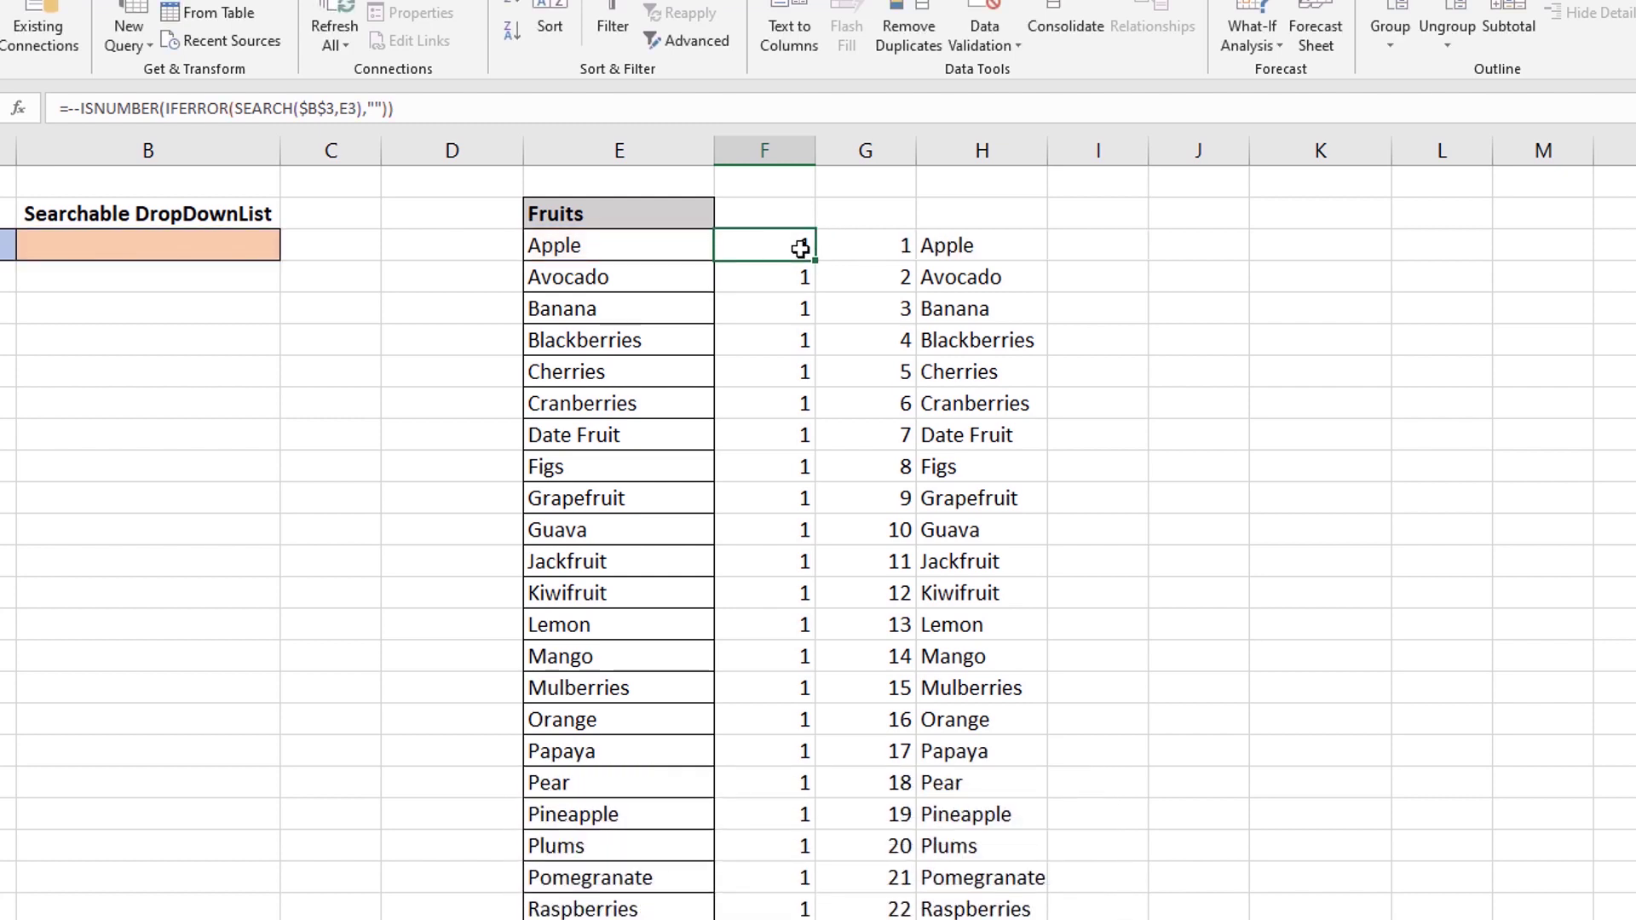
click(190, 248)
text(b)
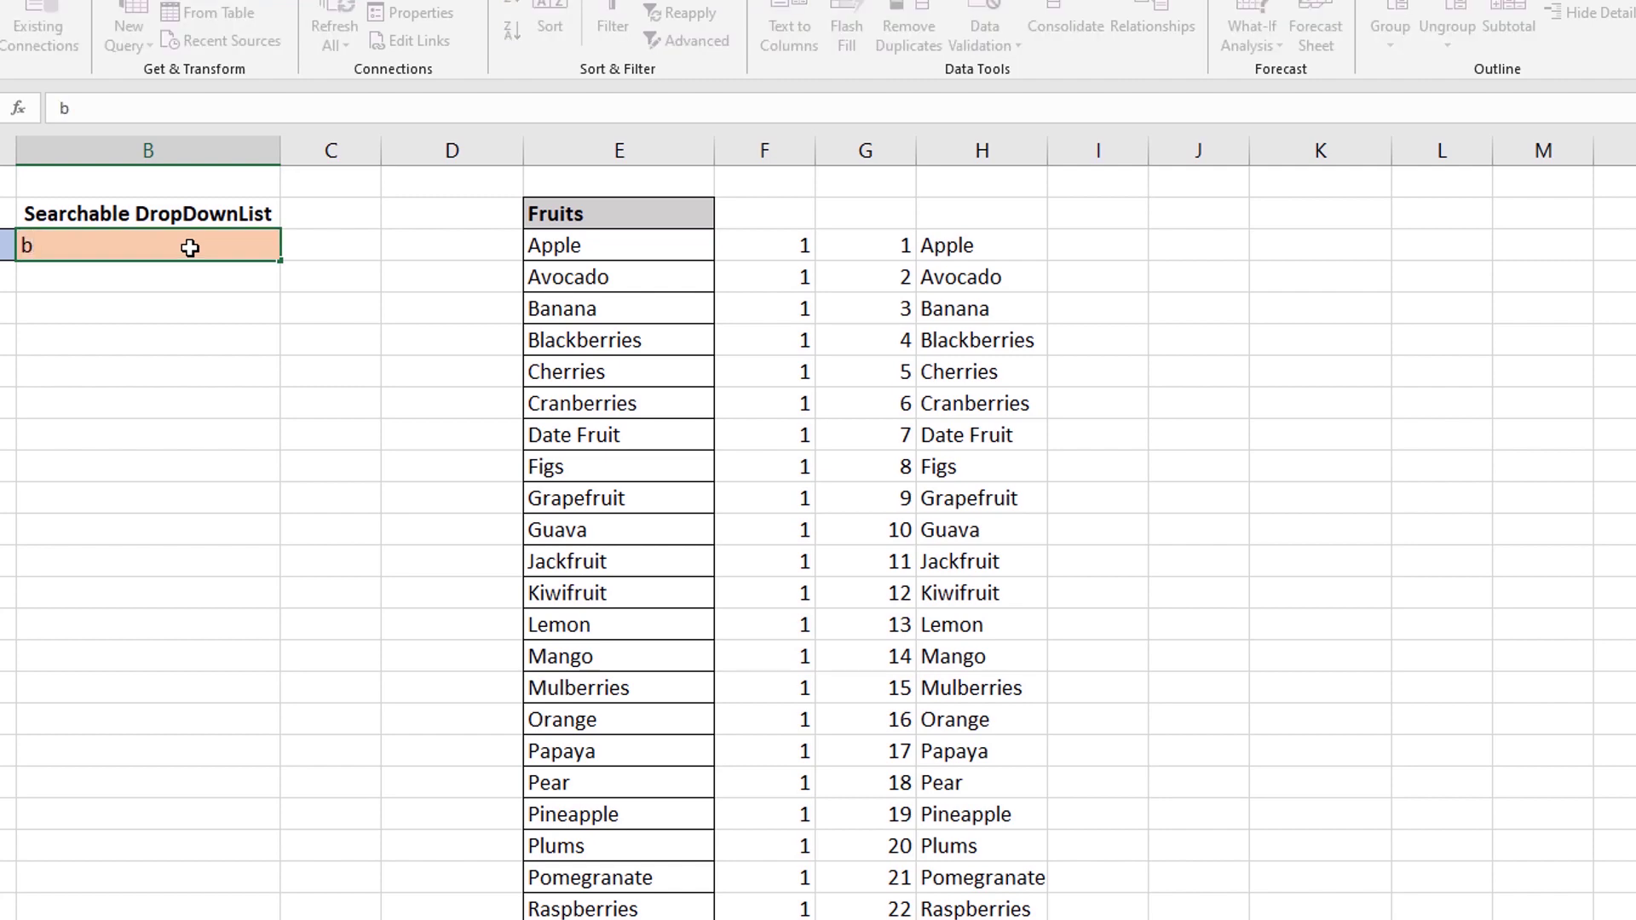
key(Return)
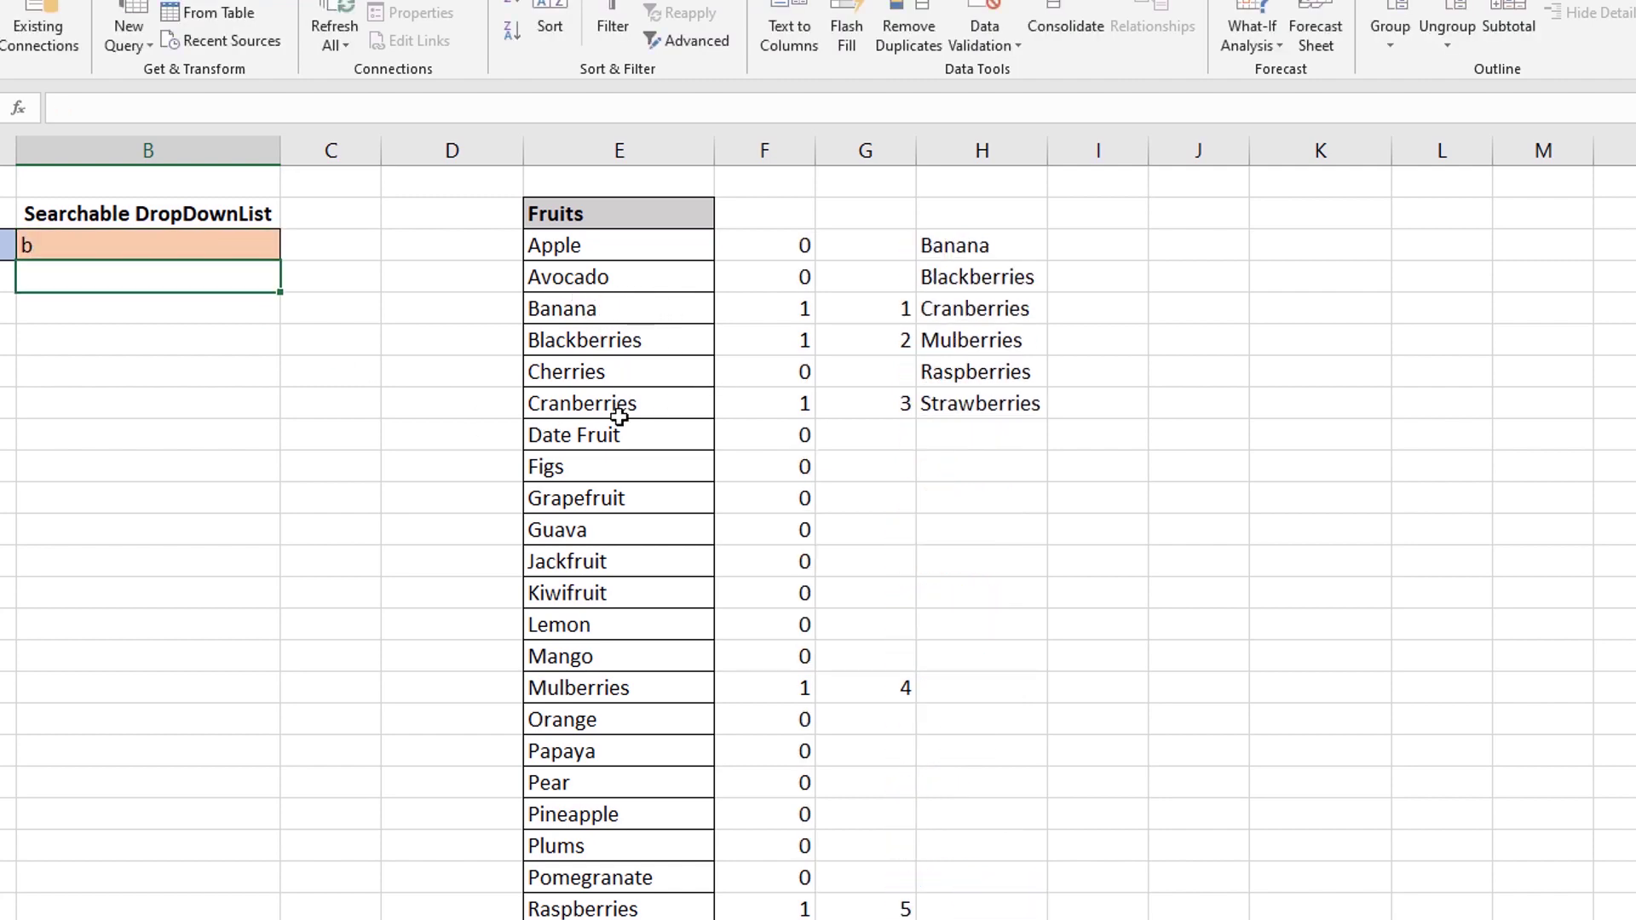
- Check column F's recalculated match flags, including Banana in F5 and Mulberries in F16
click(766, 309)
click(765, 343)
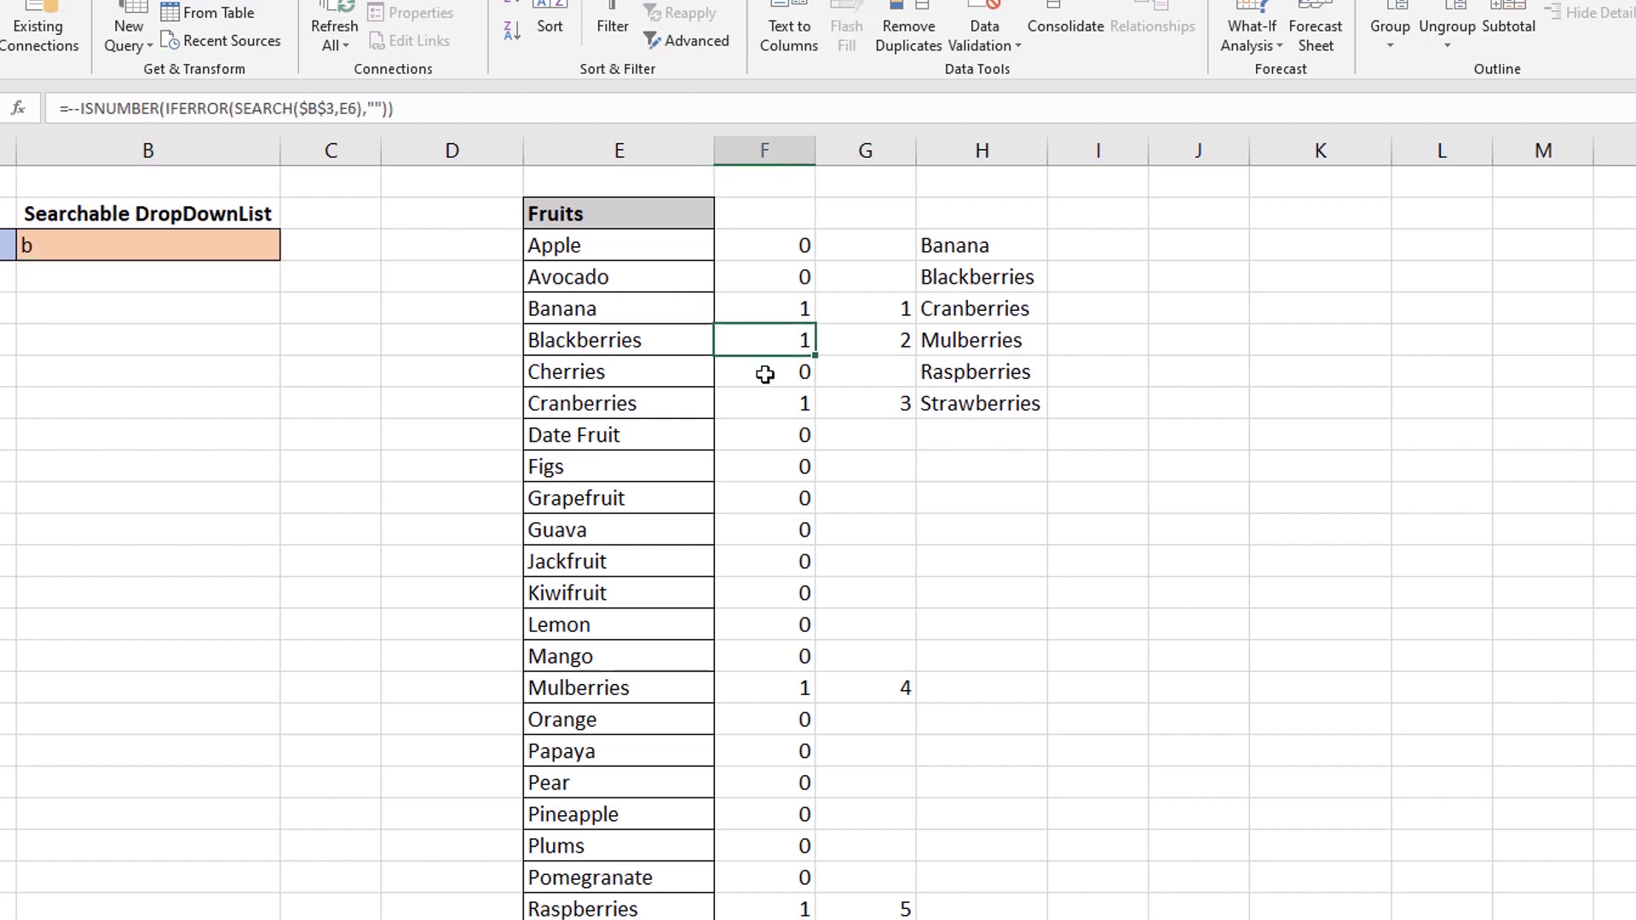
click(760, 412)
click(764, 688)
click(764, 372)
click(763, 315)
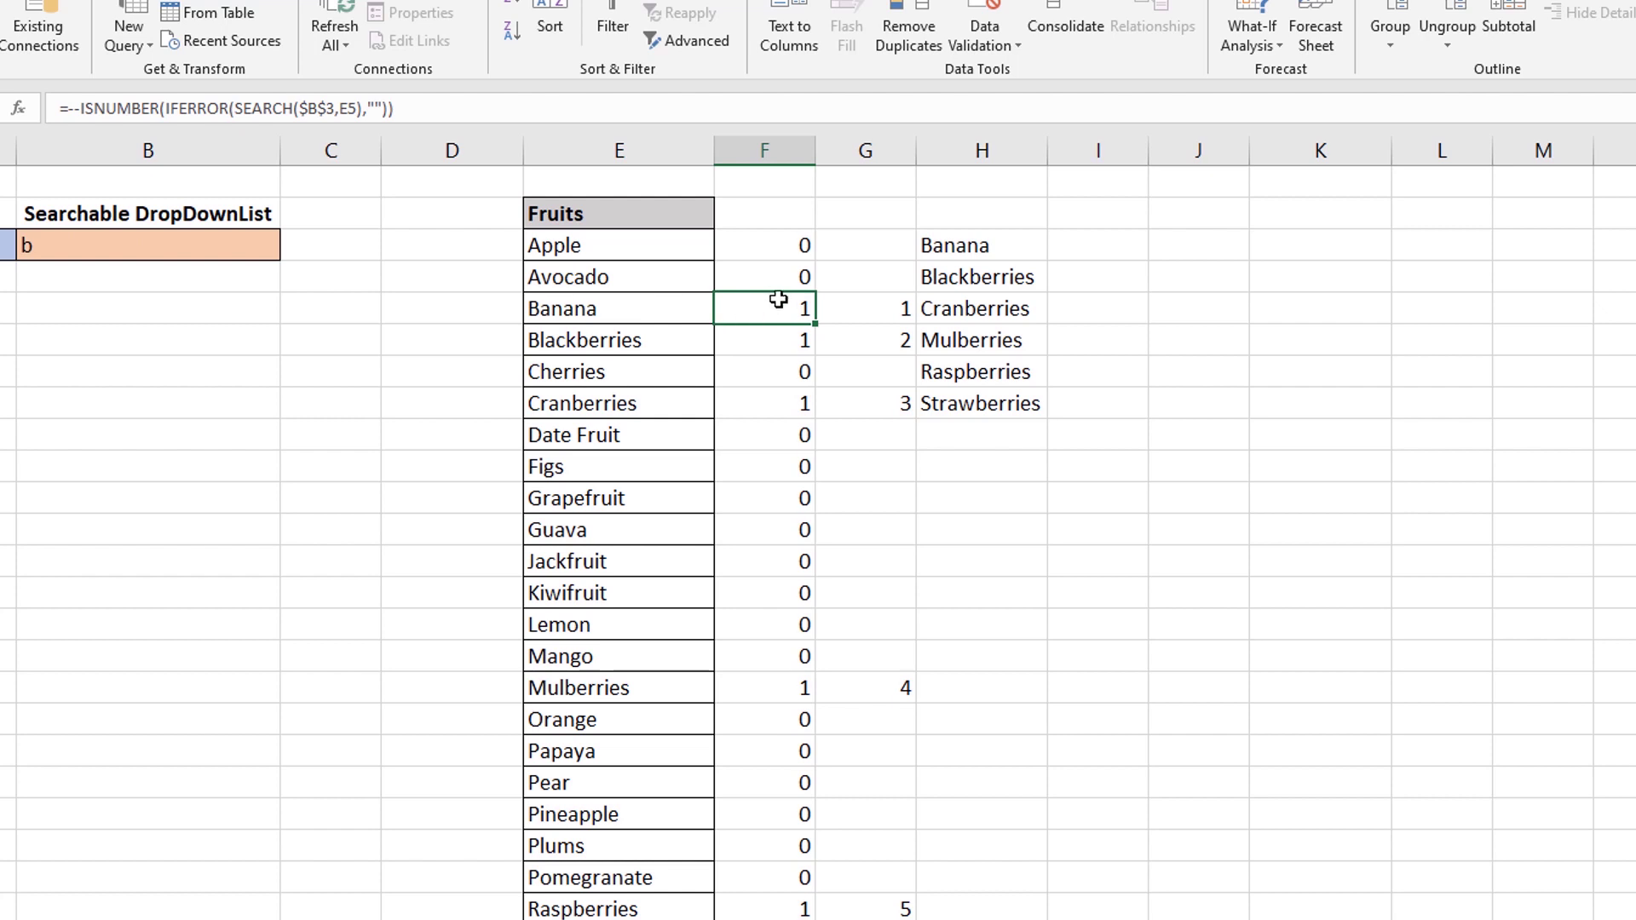
click(770, 345)
click(767, 399)
click(747, 686)
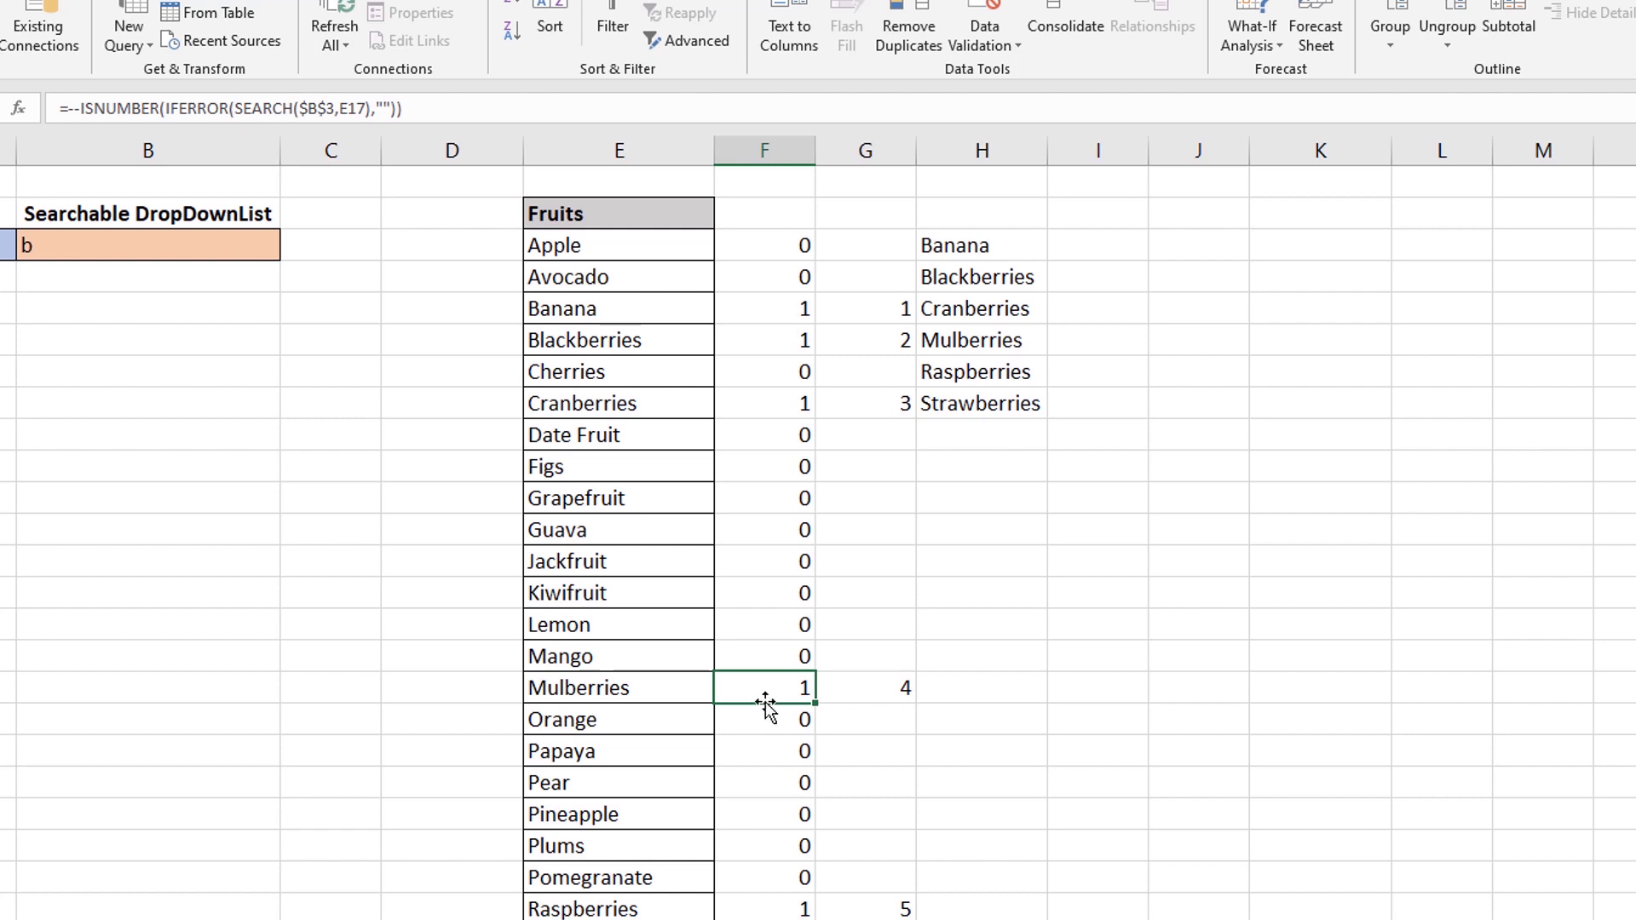
click(860, 247)
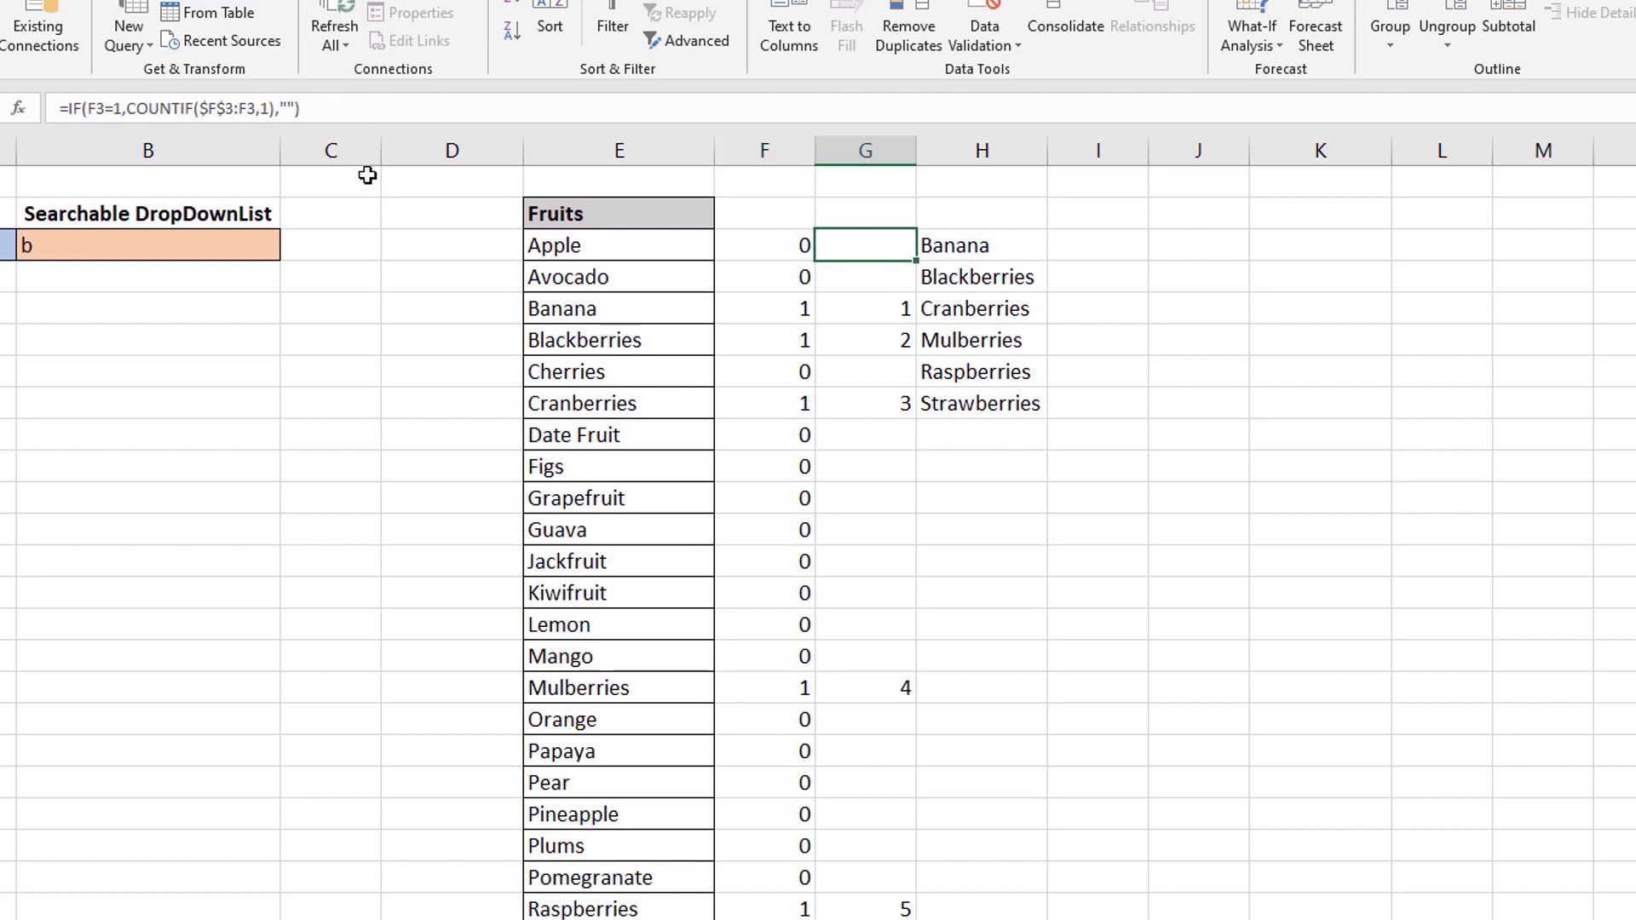
click(188, 107)
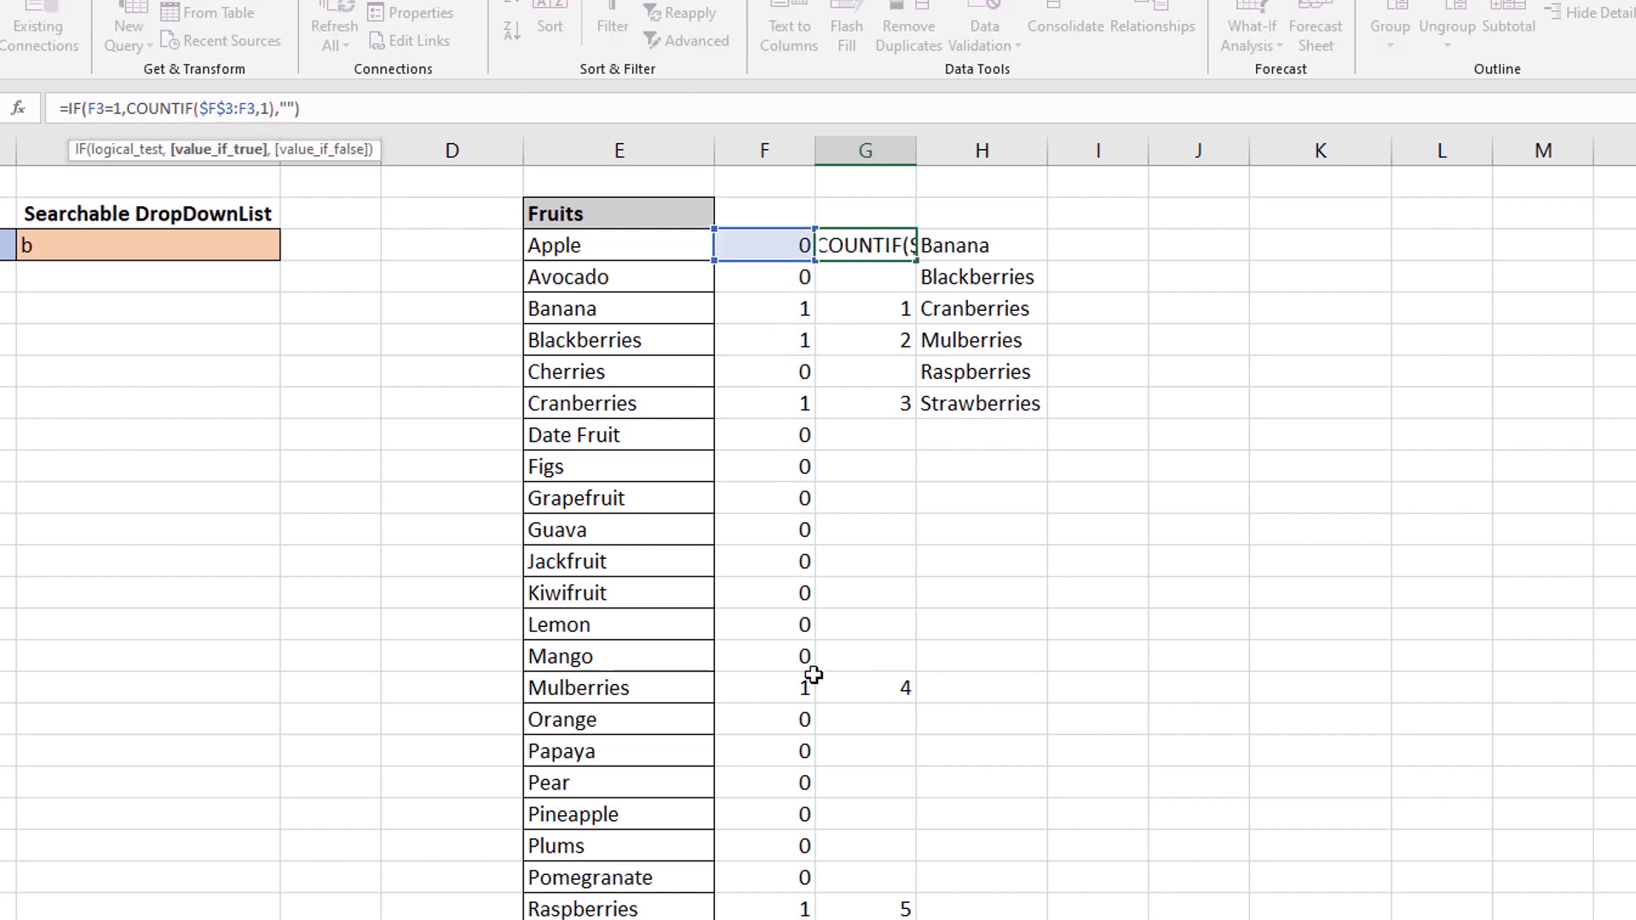
click(895, 245)
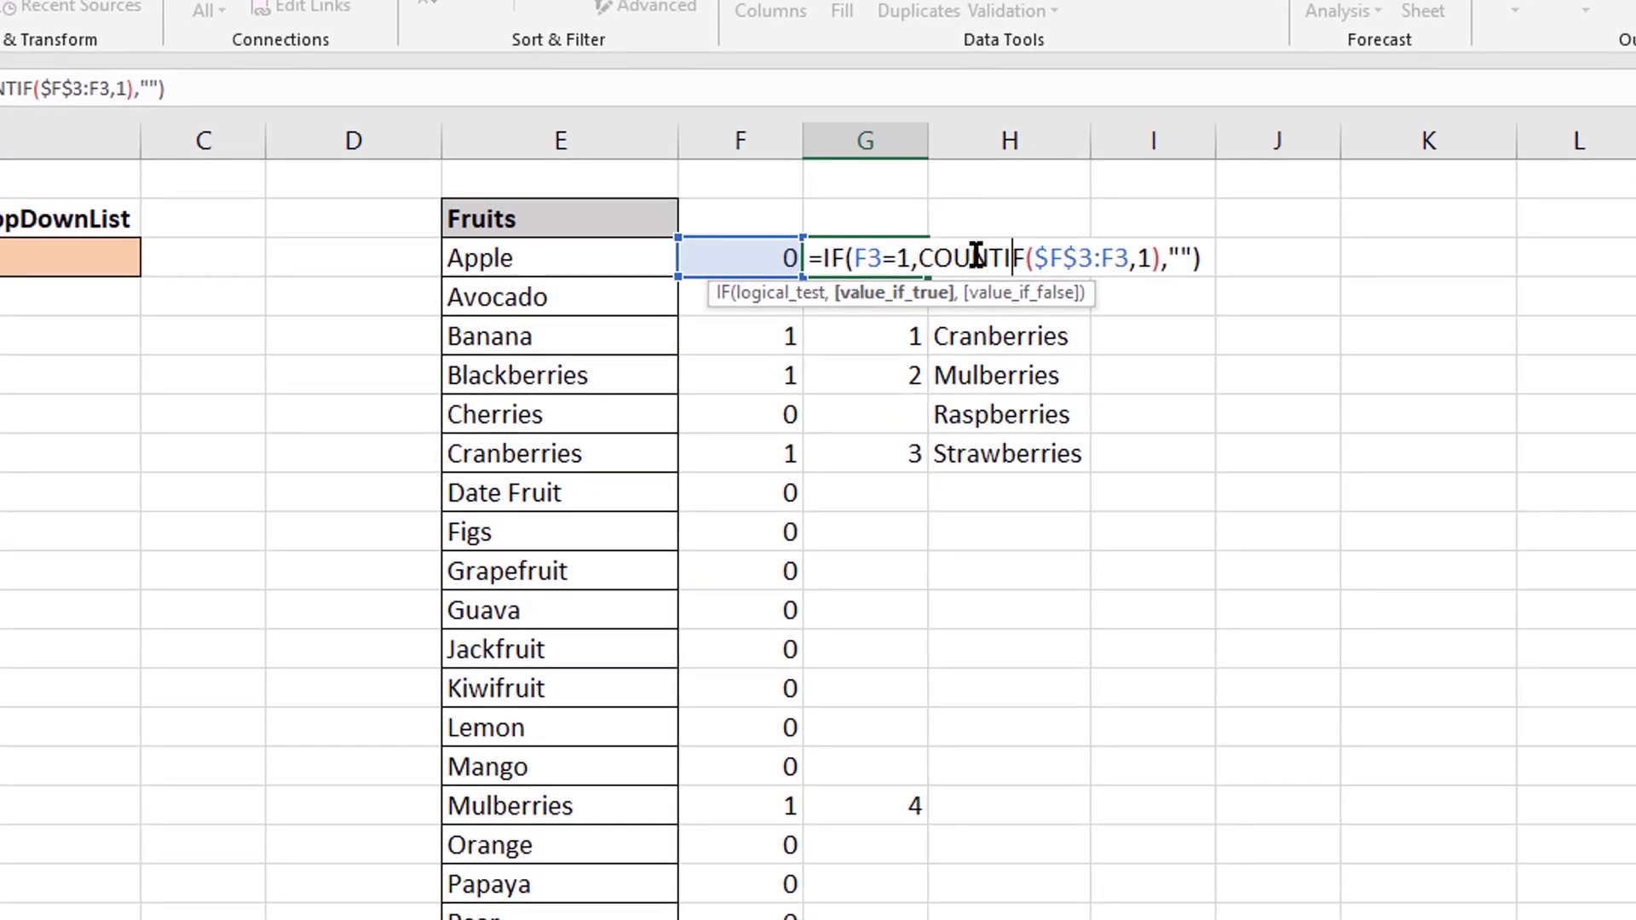
drag(823, 255, 854, 256)
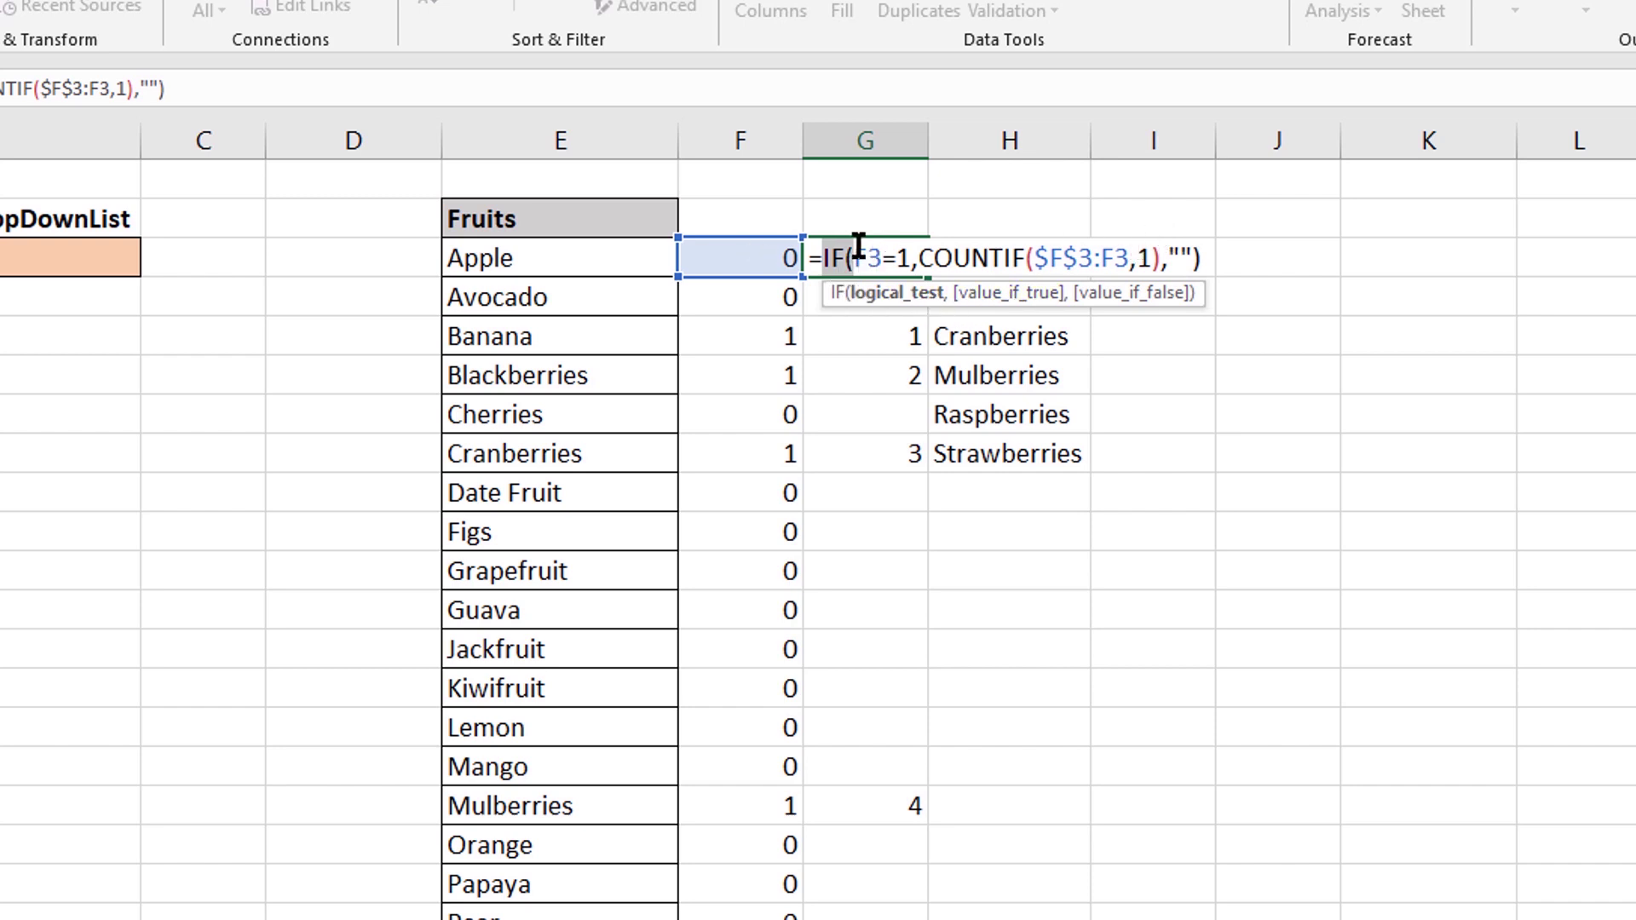
key(ctrl+Return)
click(876, 305)
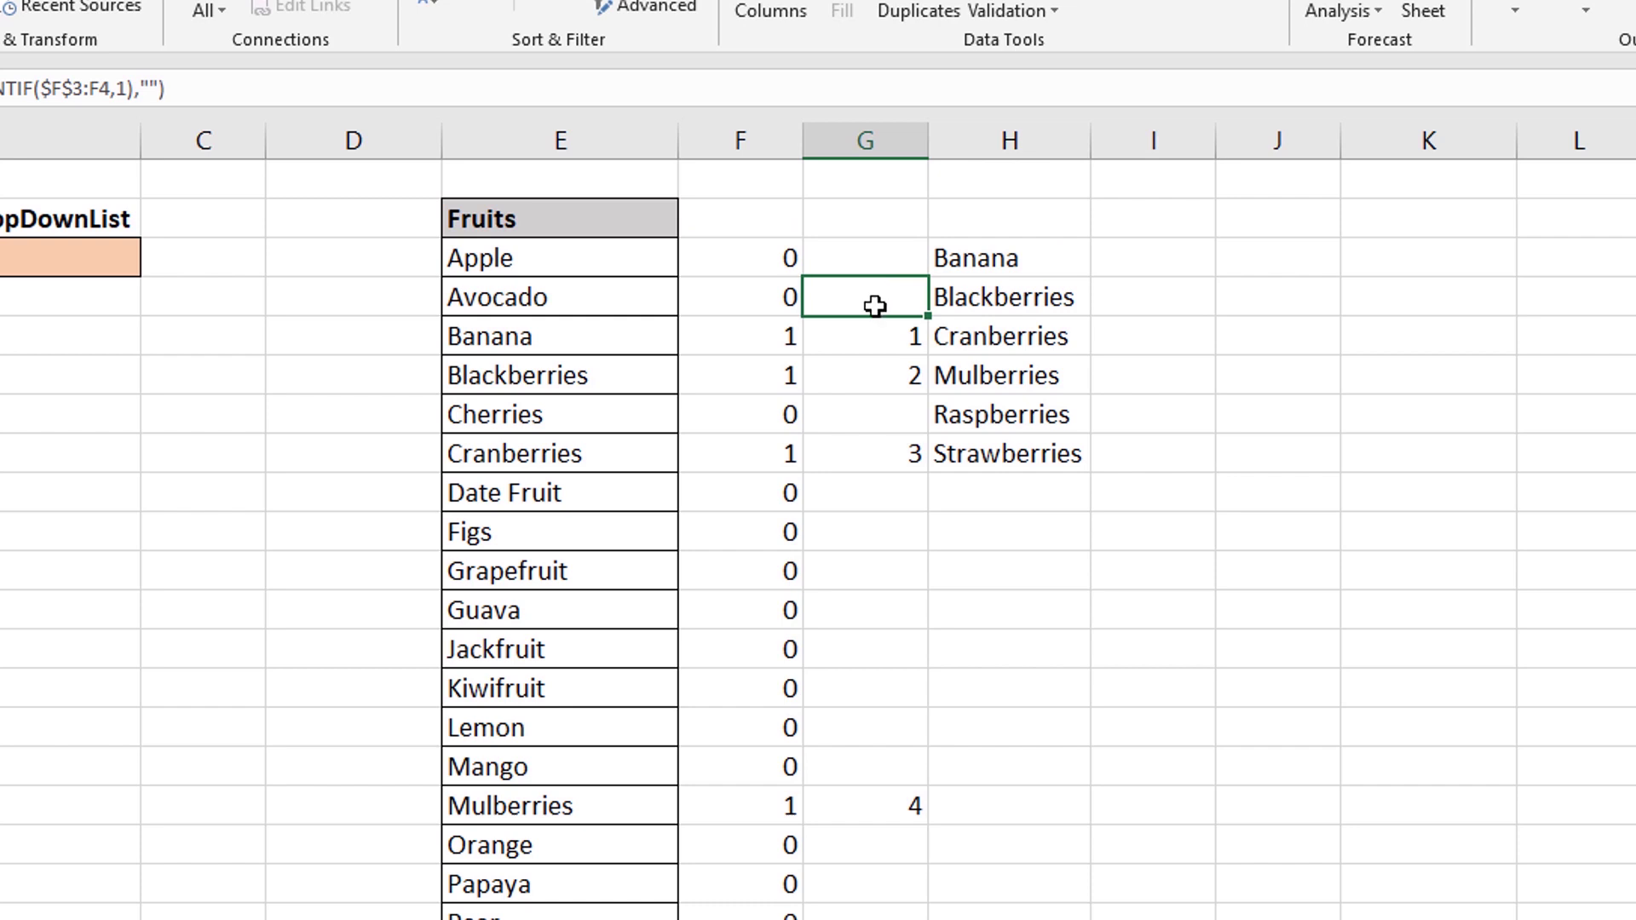
click(865, 336)
double_click(865, 337)
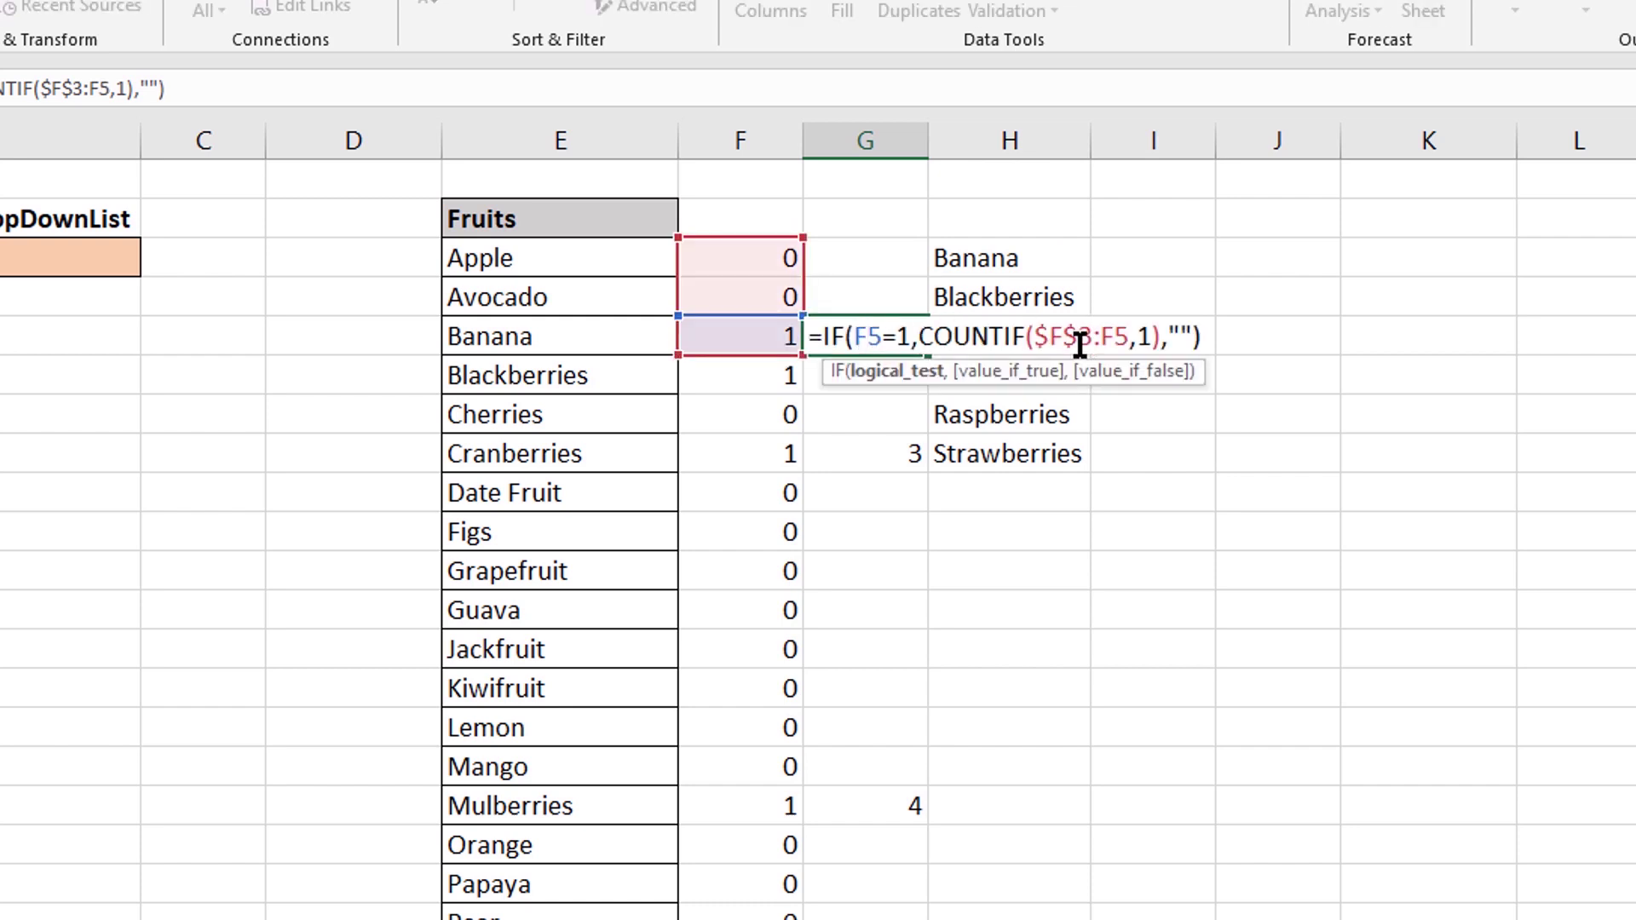
double_click(868, 337)
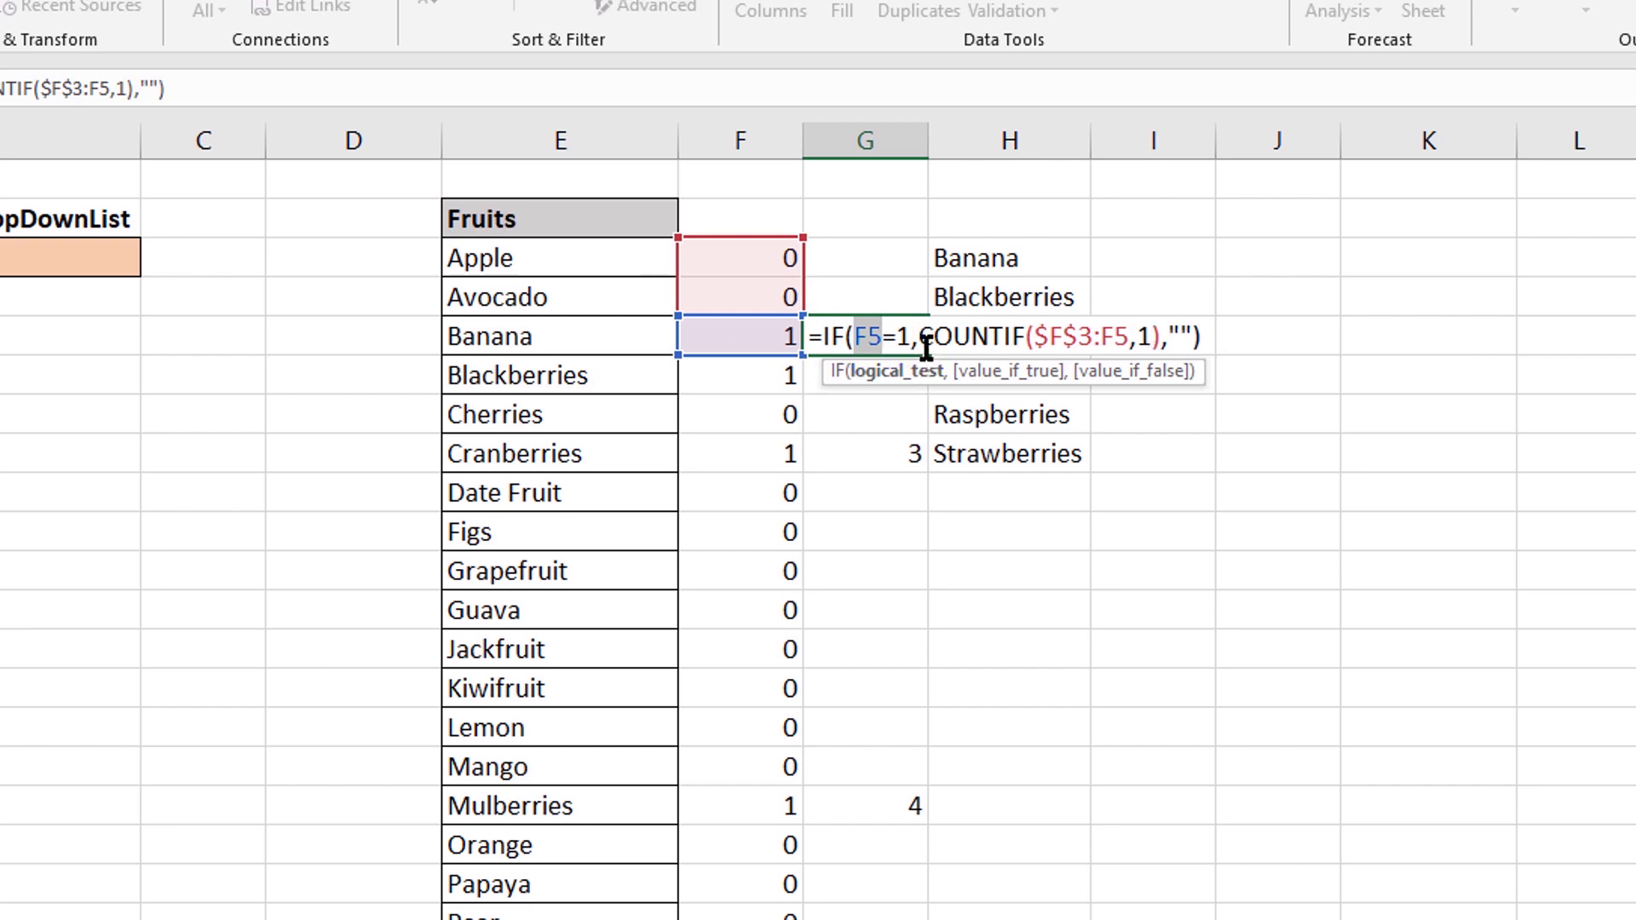
key(Return)
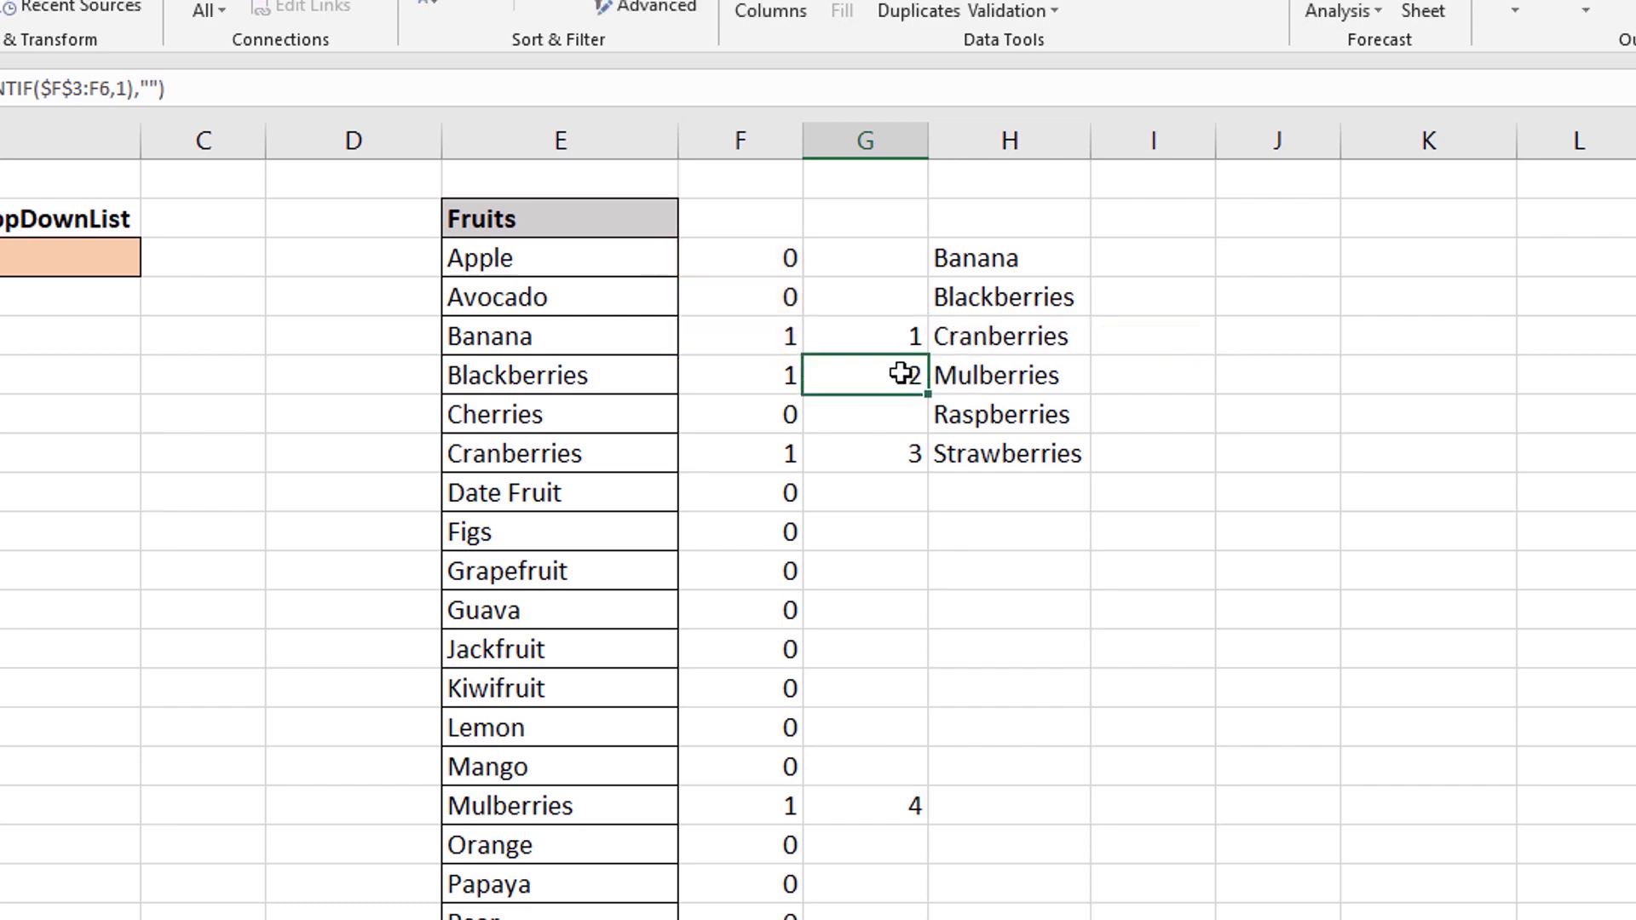
double_click(899, 375)
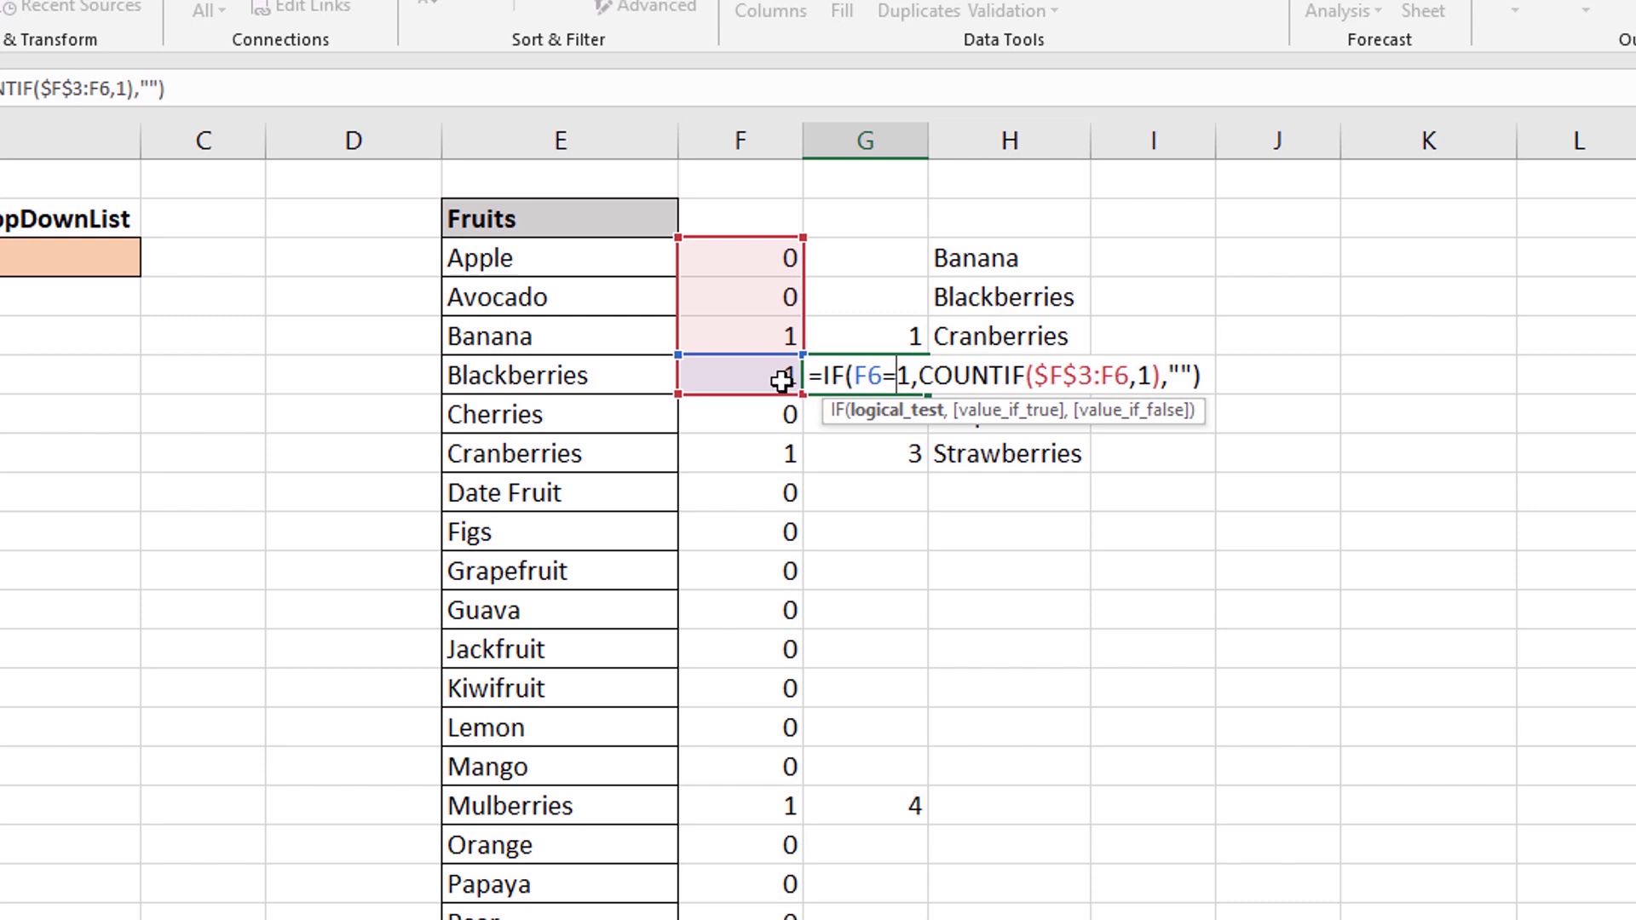
key(Return)
click(880, 366)
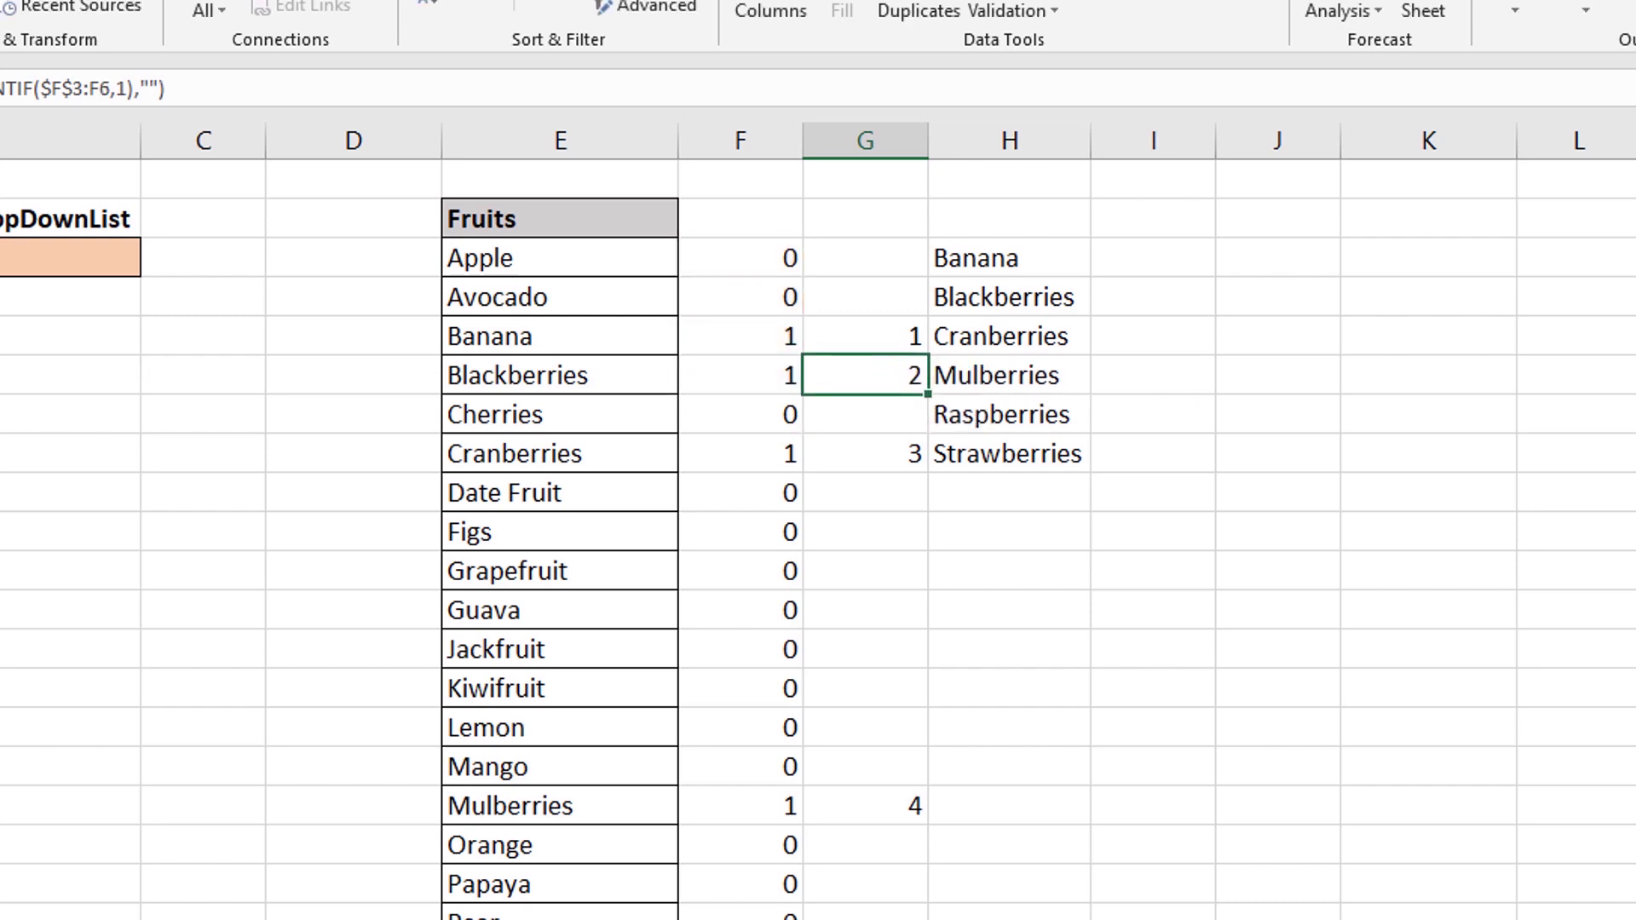
click(68, 257)
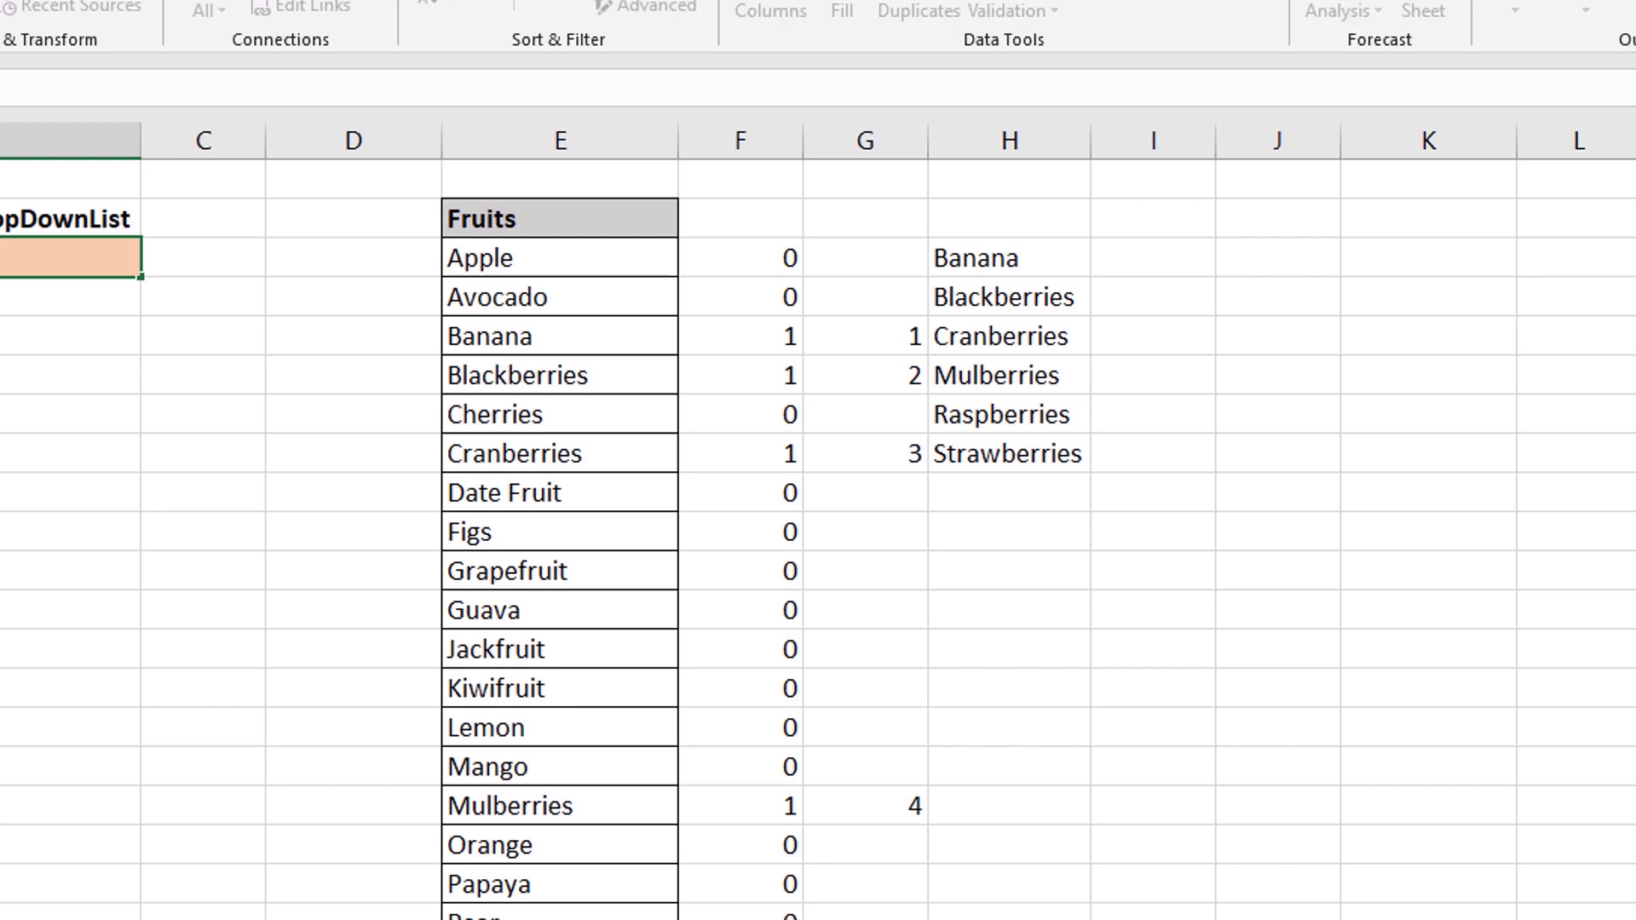
key(Return)
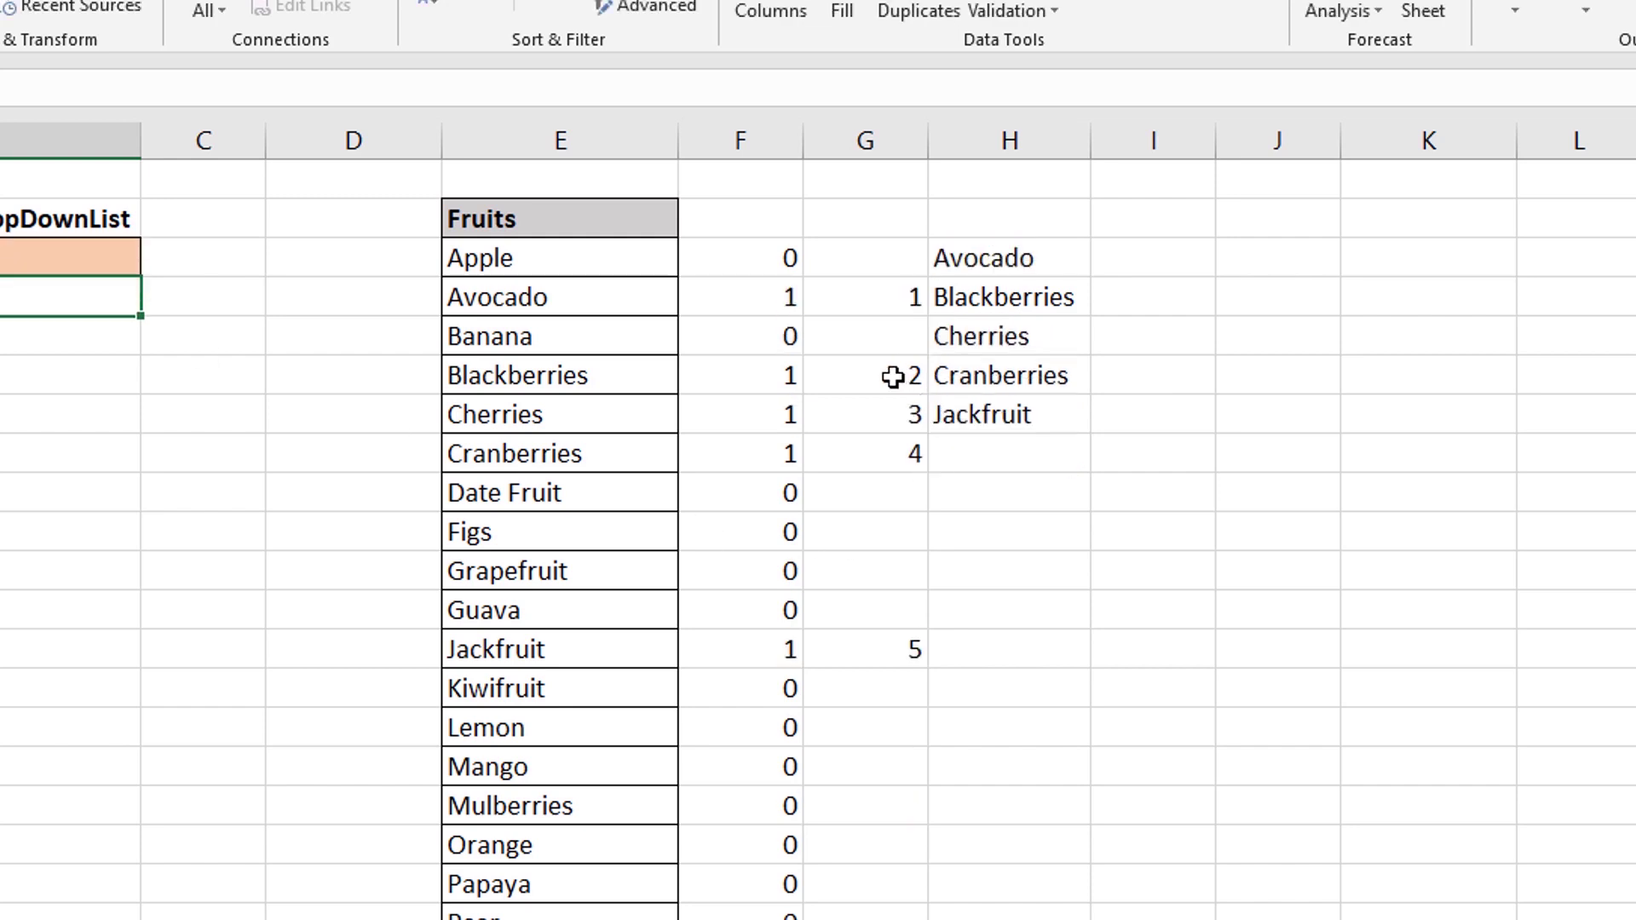
- Review column G's COUNTIF formulas numbering matches 1–5, then H3's lookup formula
click(897, 298)
click(896, 383)
click(887, 422)
click(888, 456)
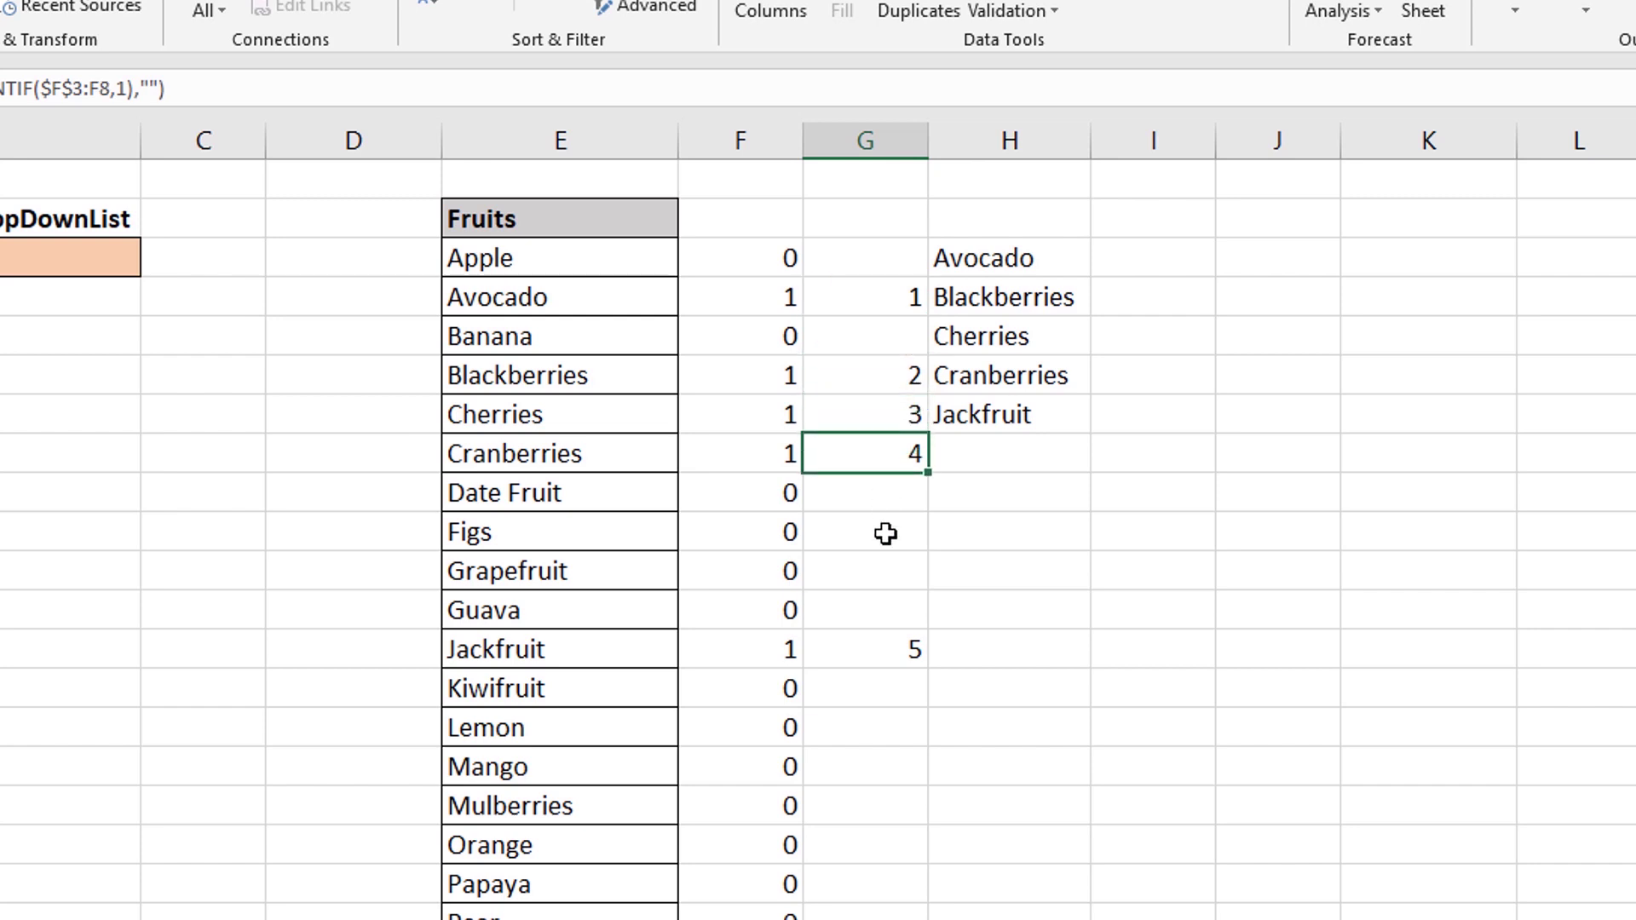
click(877, 659)
click(877, 610)
click(877, 531)
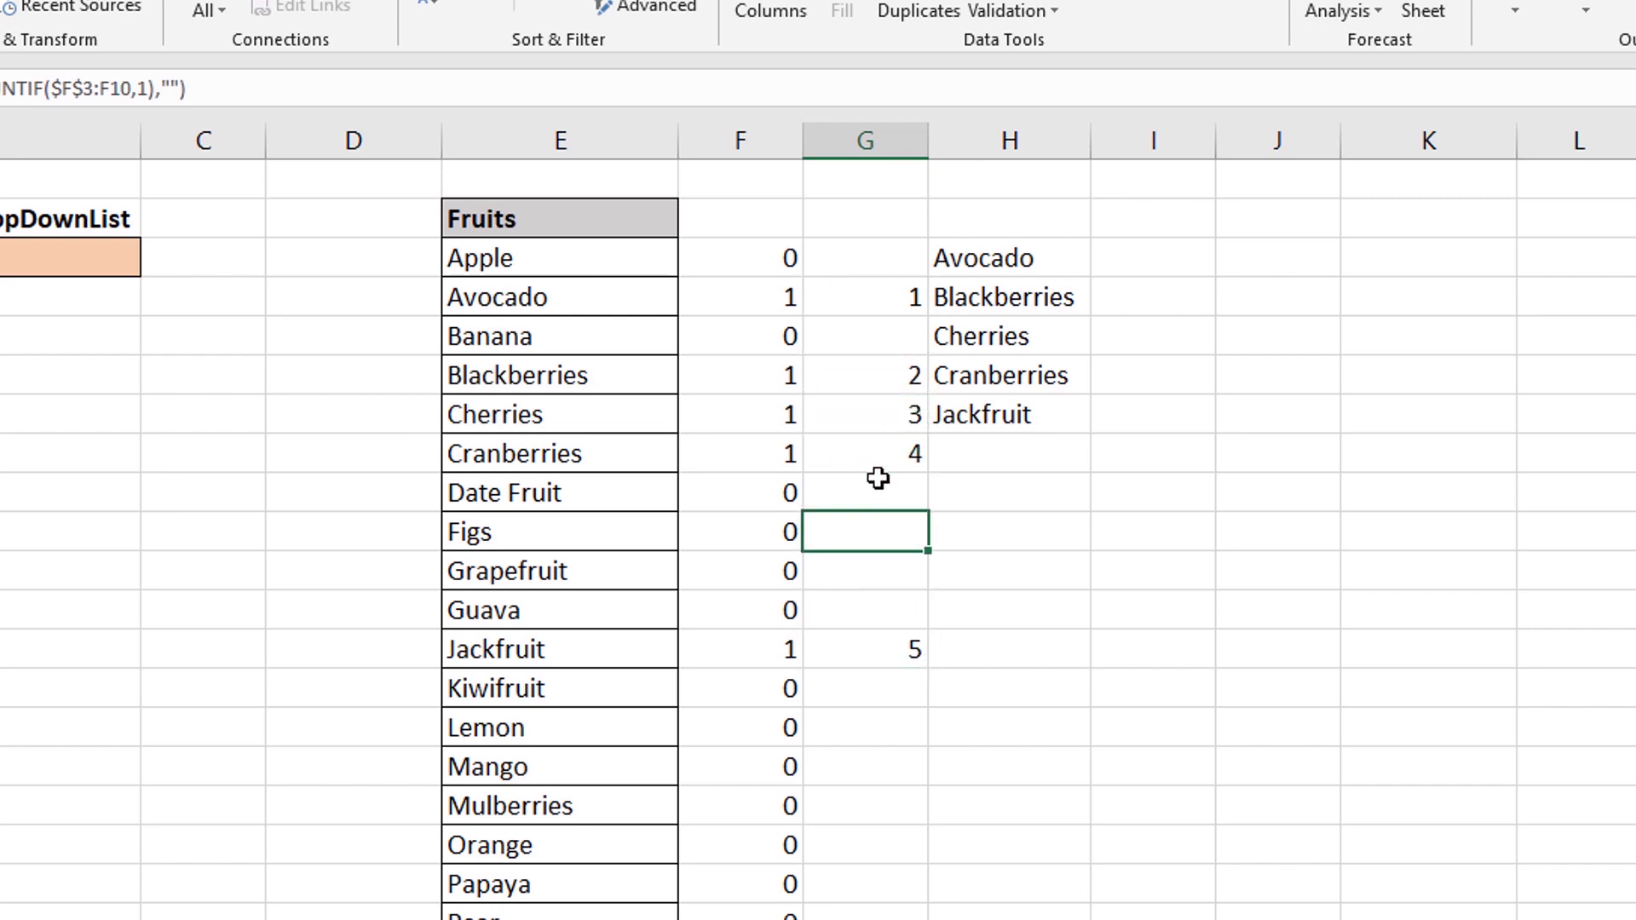
click(877, 493)
click(846, 345)
click(863, 264)
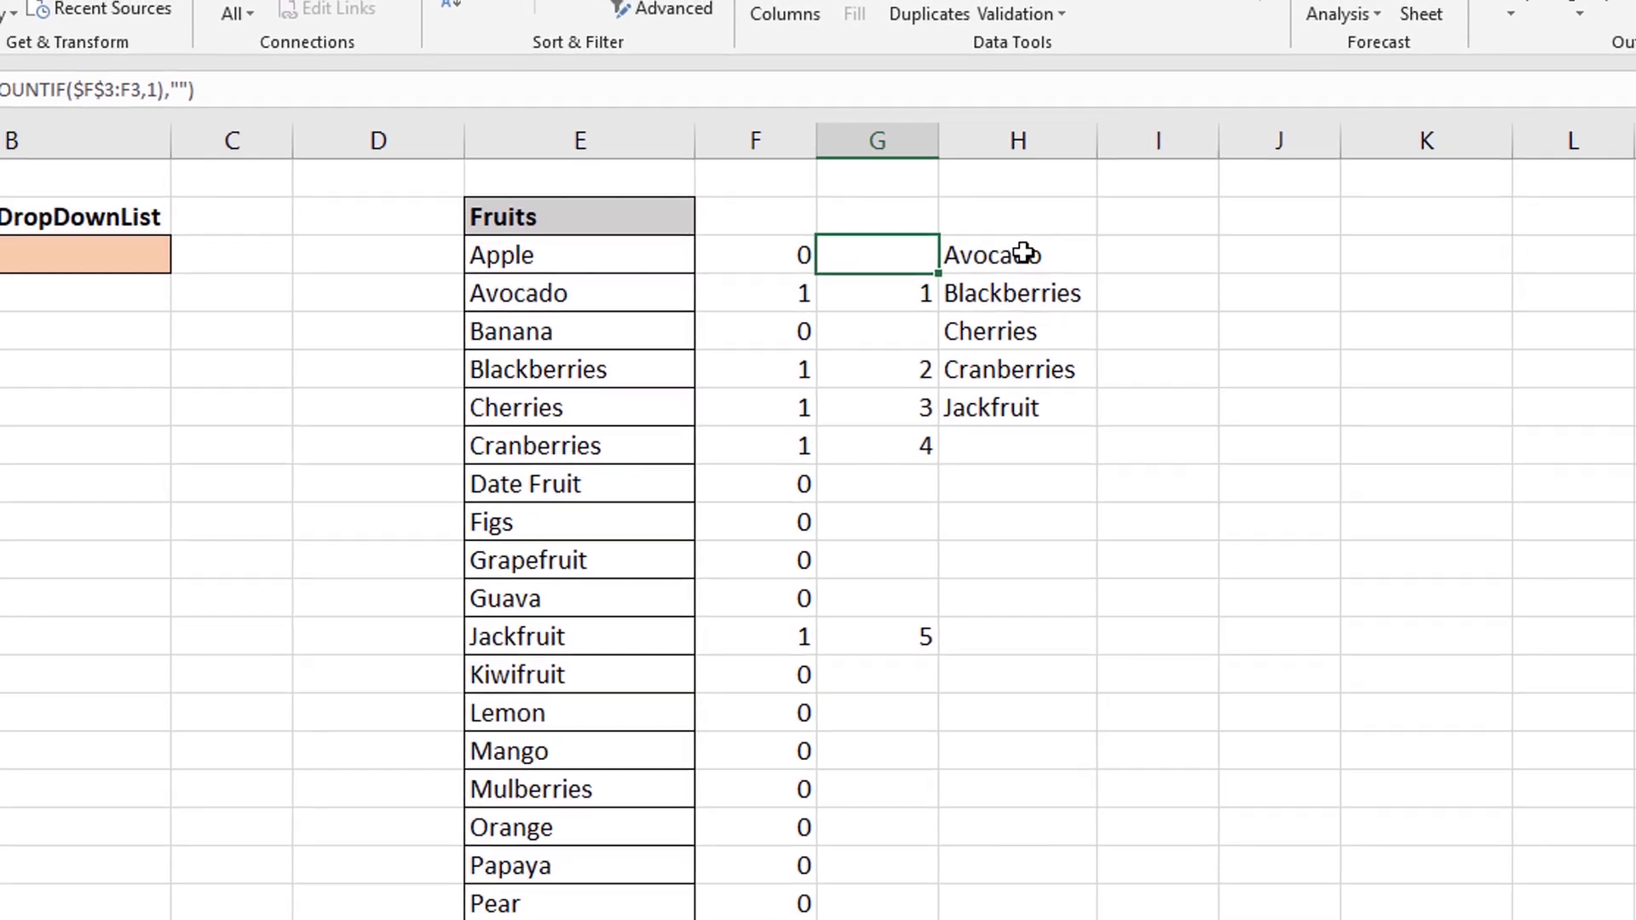
click(1030, 252)
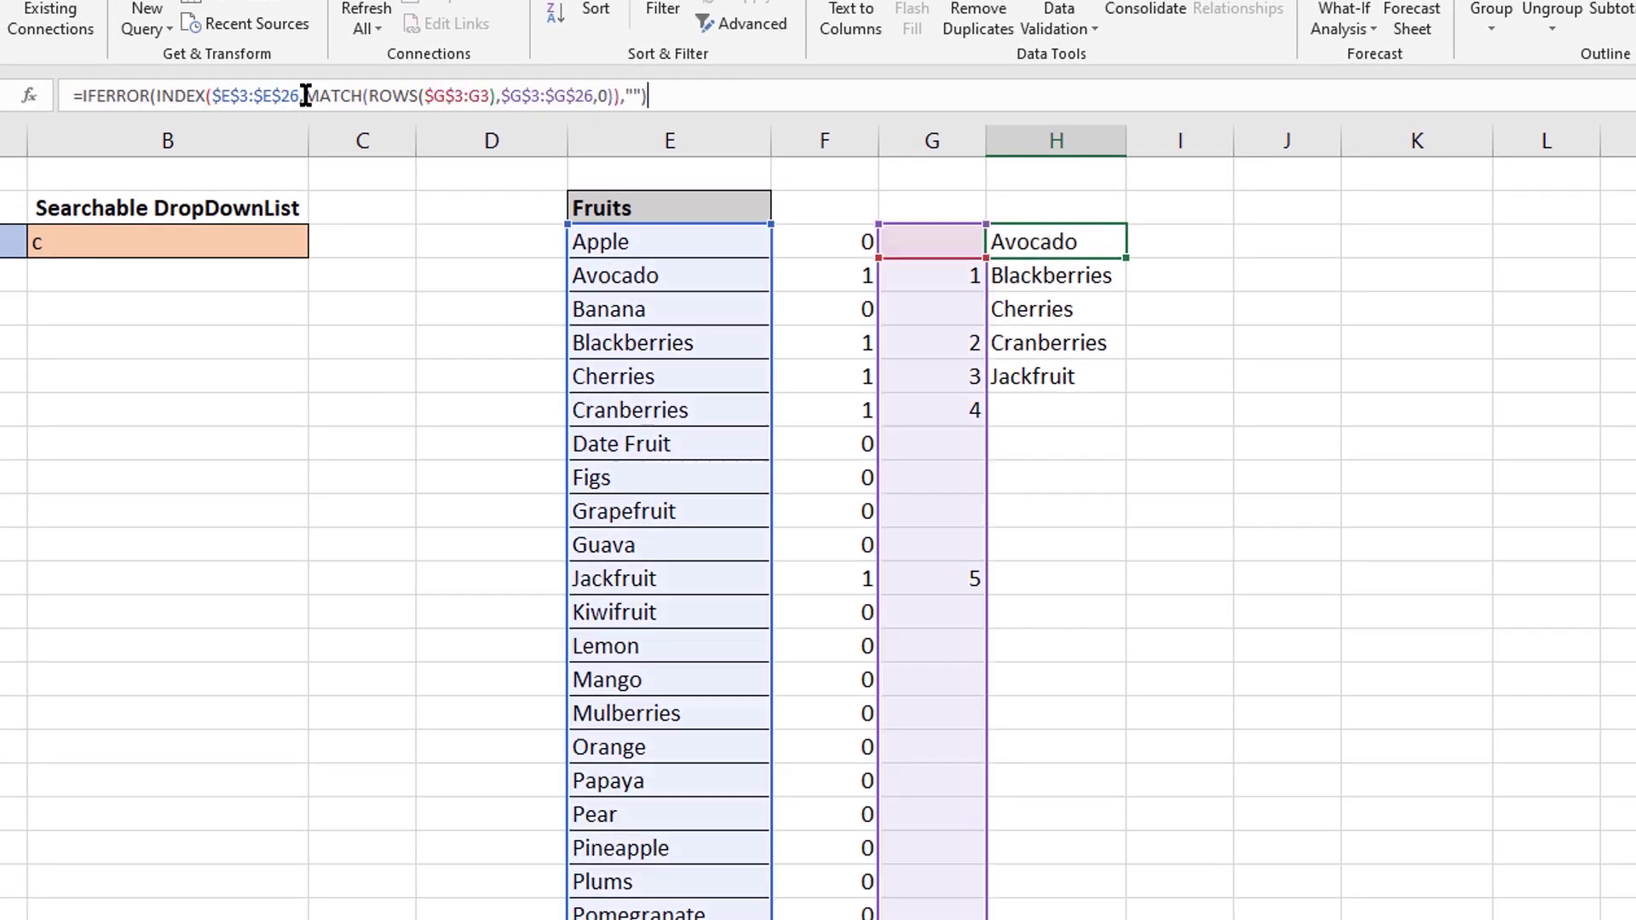
click(294, 97)
drag(161, 96, 224, 95)
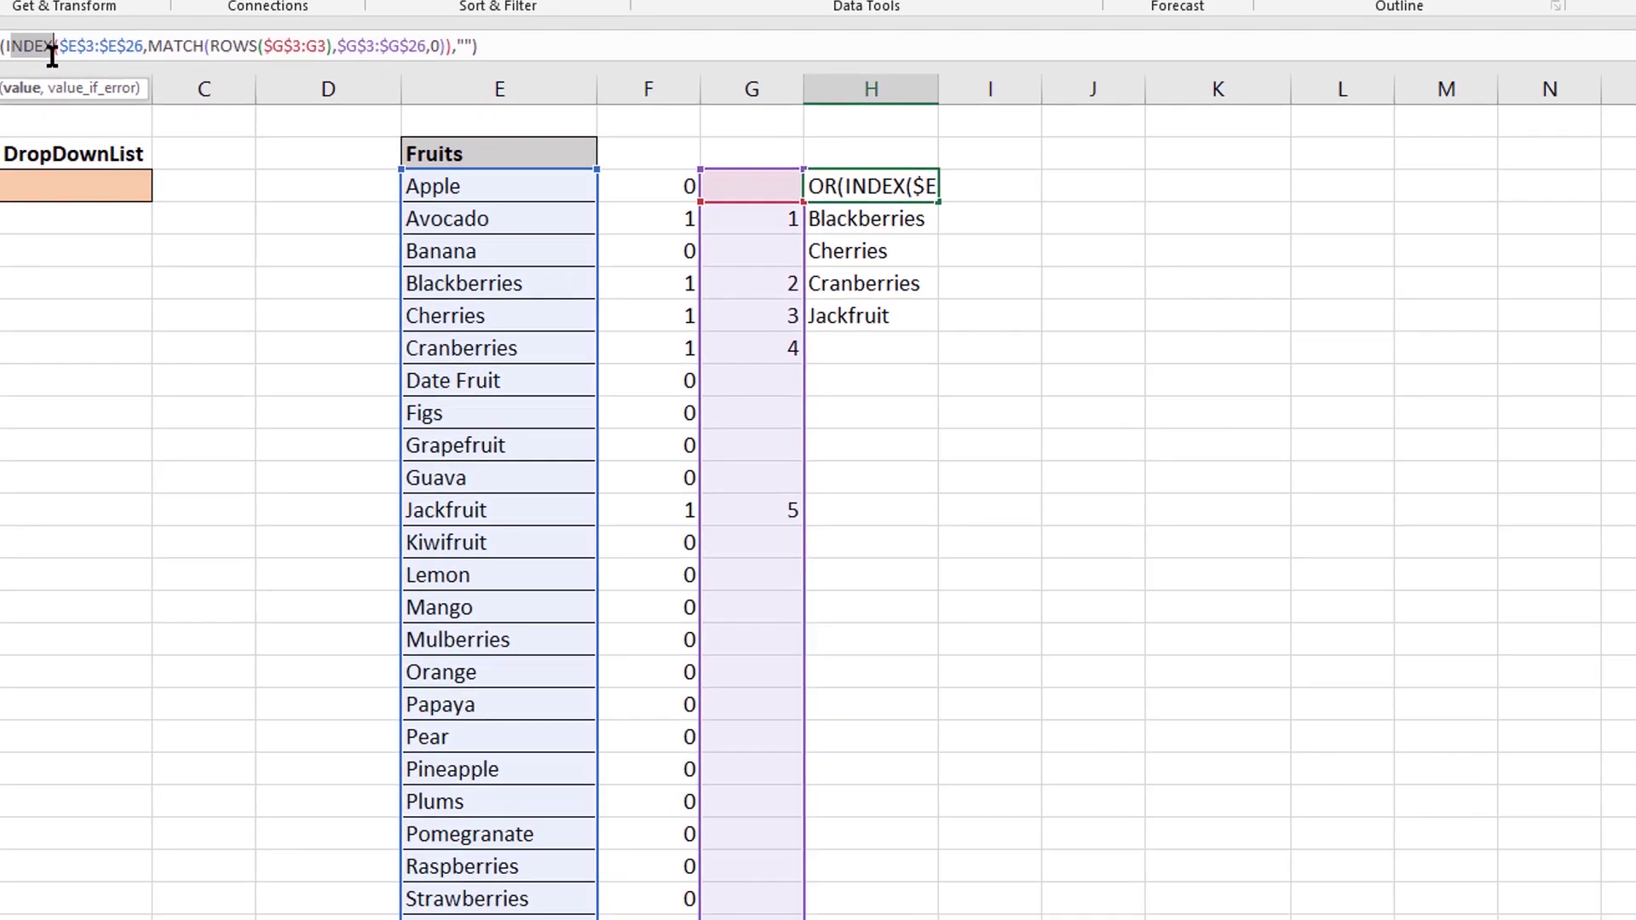
click(841, 152)
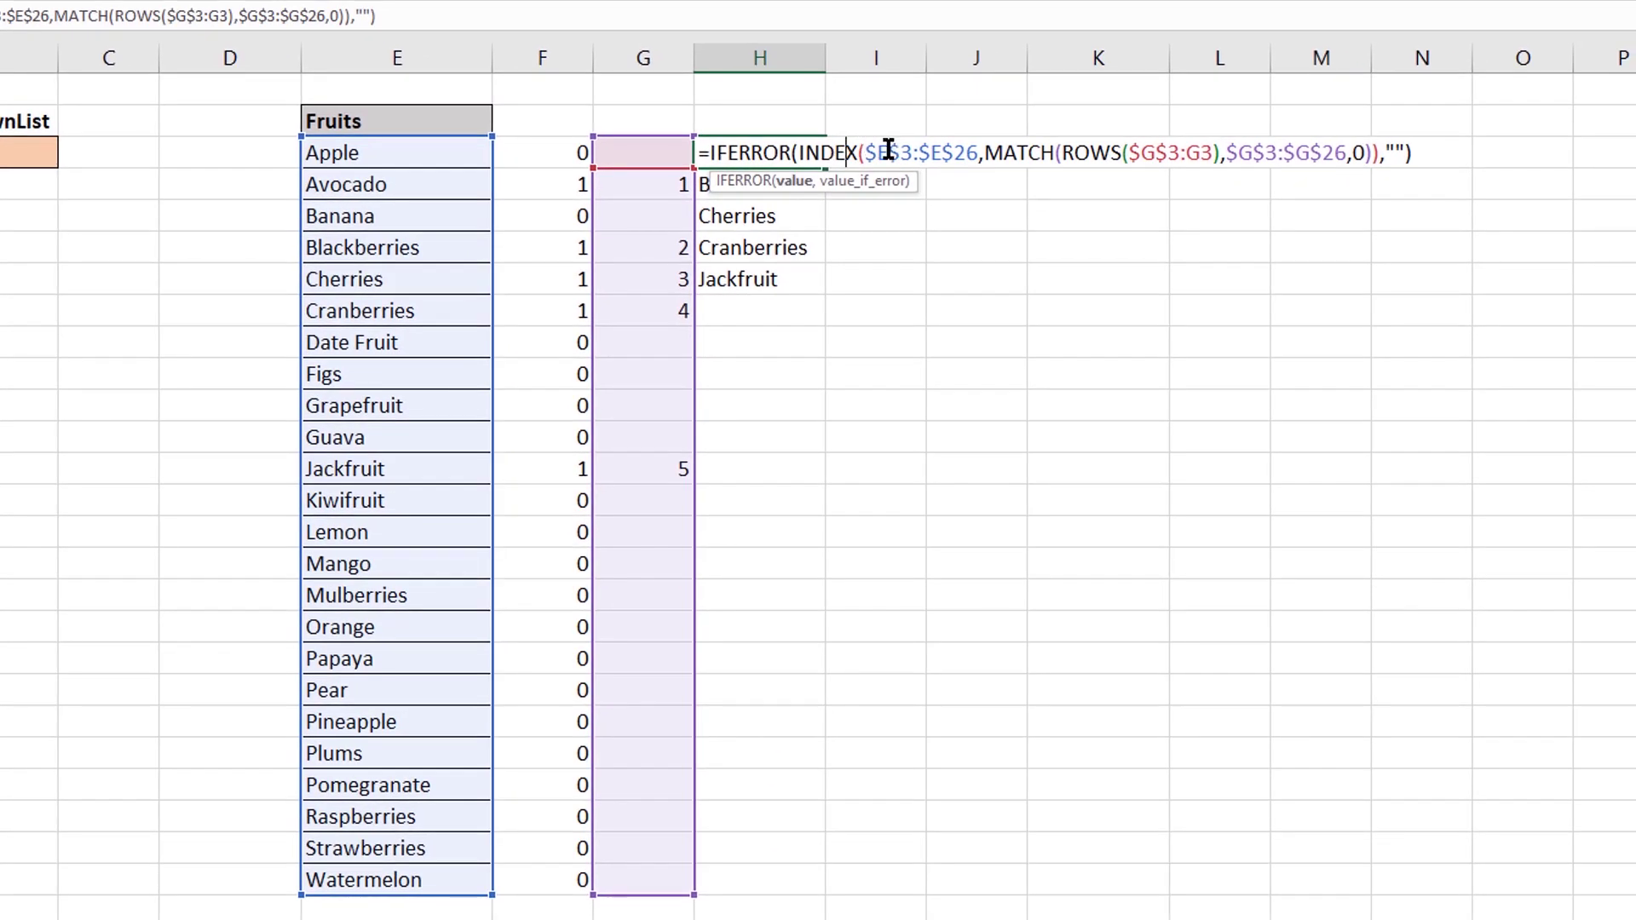
drag(866, 151, 903, 152)
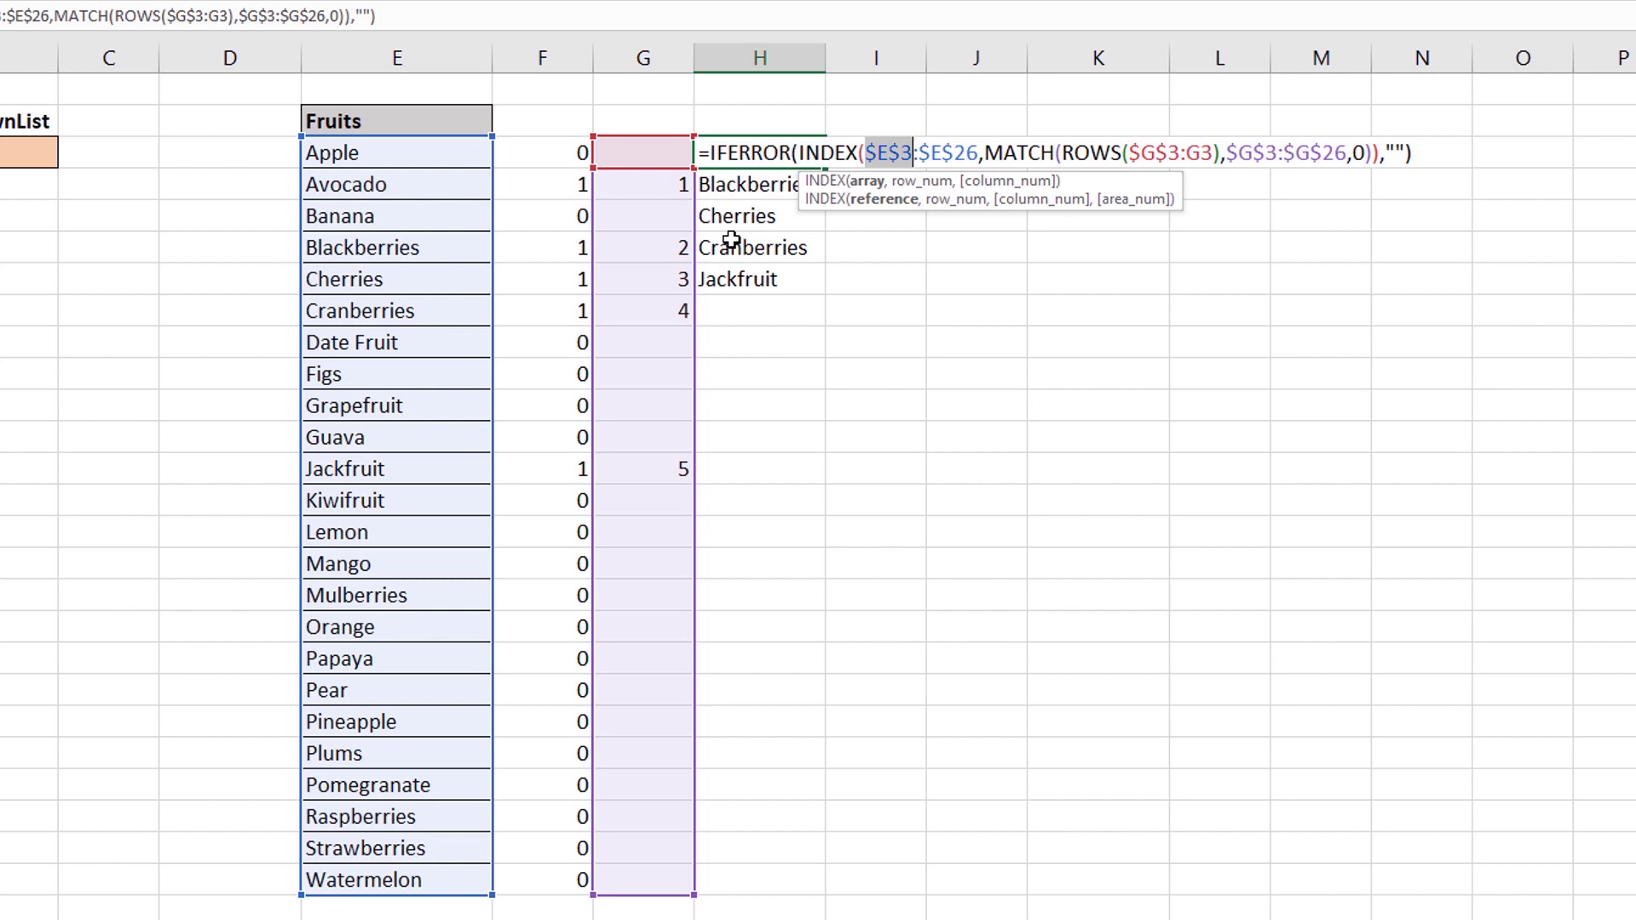
click(776, 153)
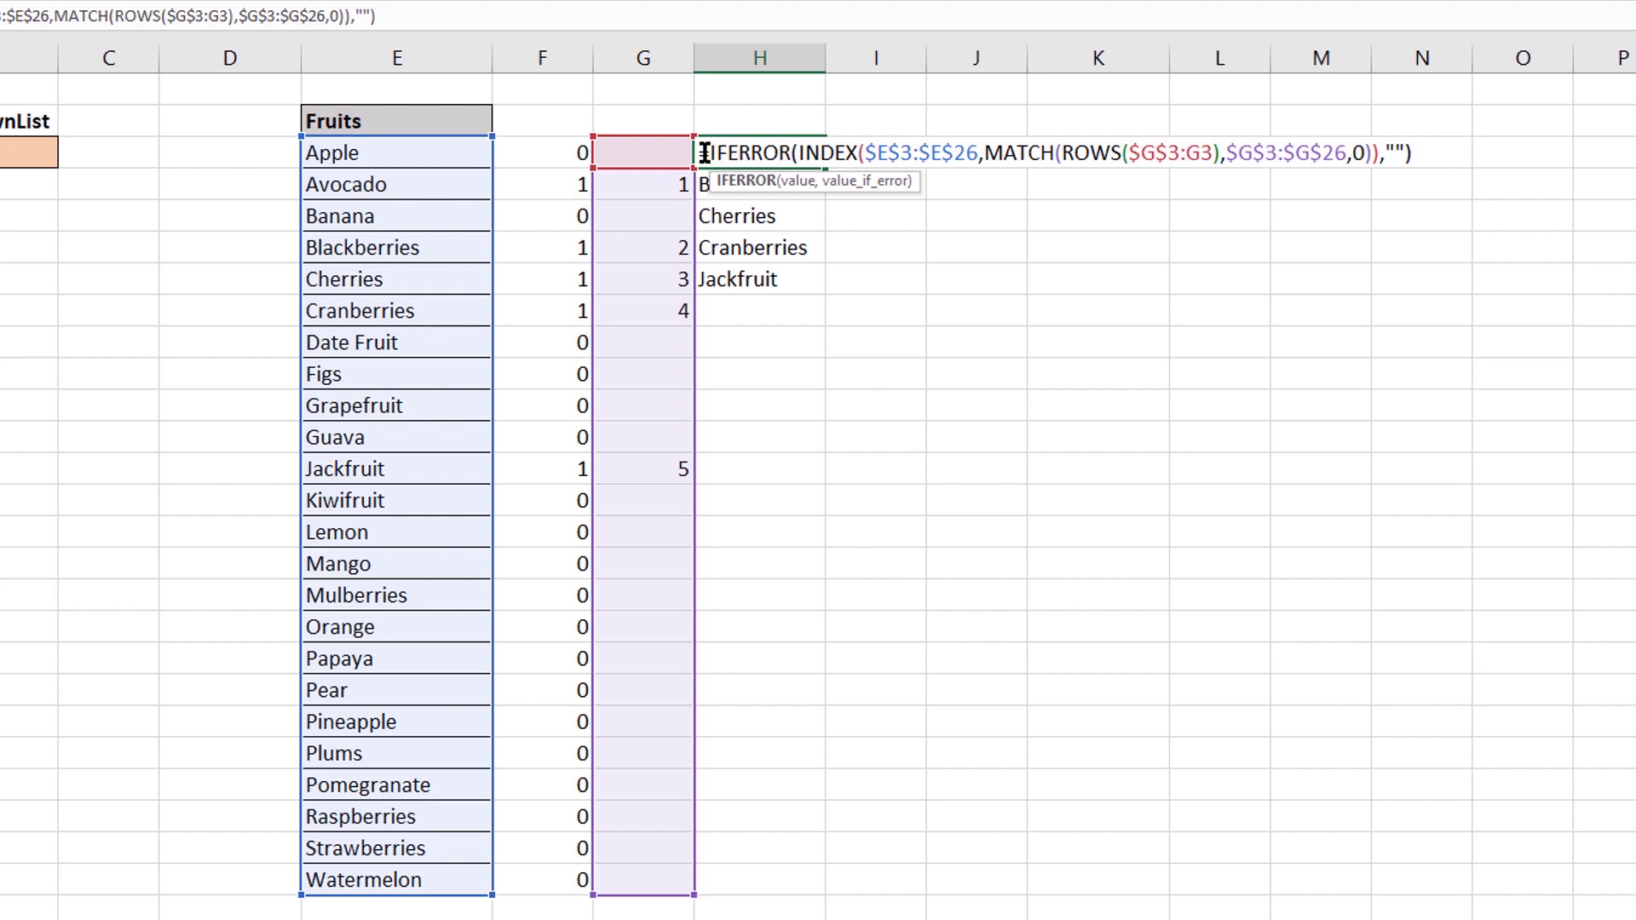
drag(706, 154, 791, 153)
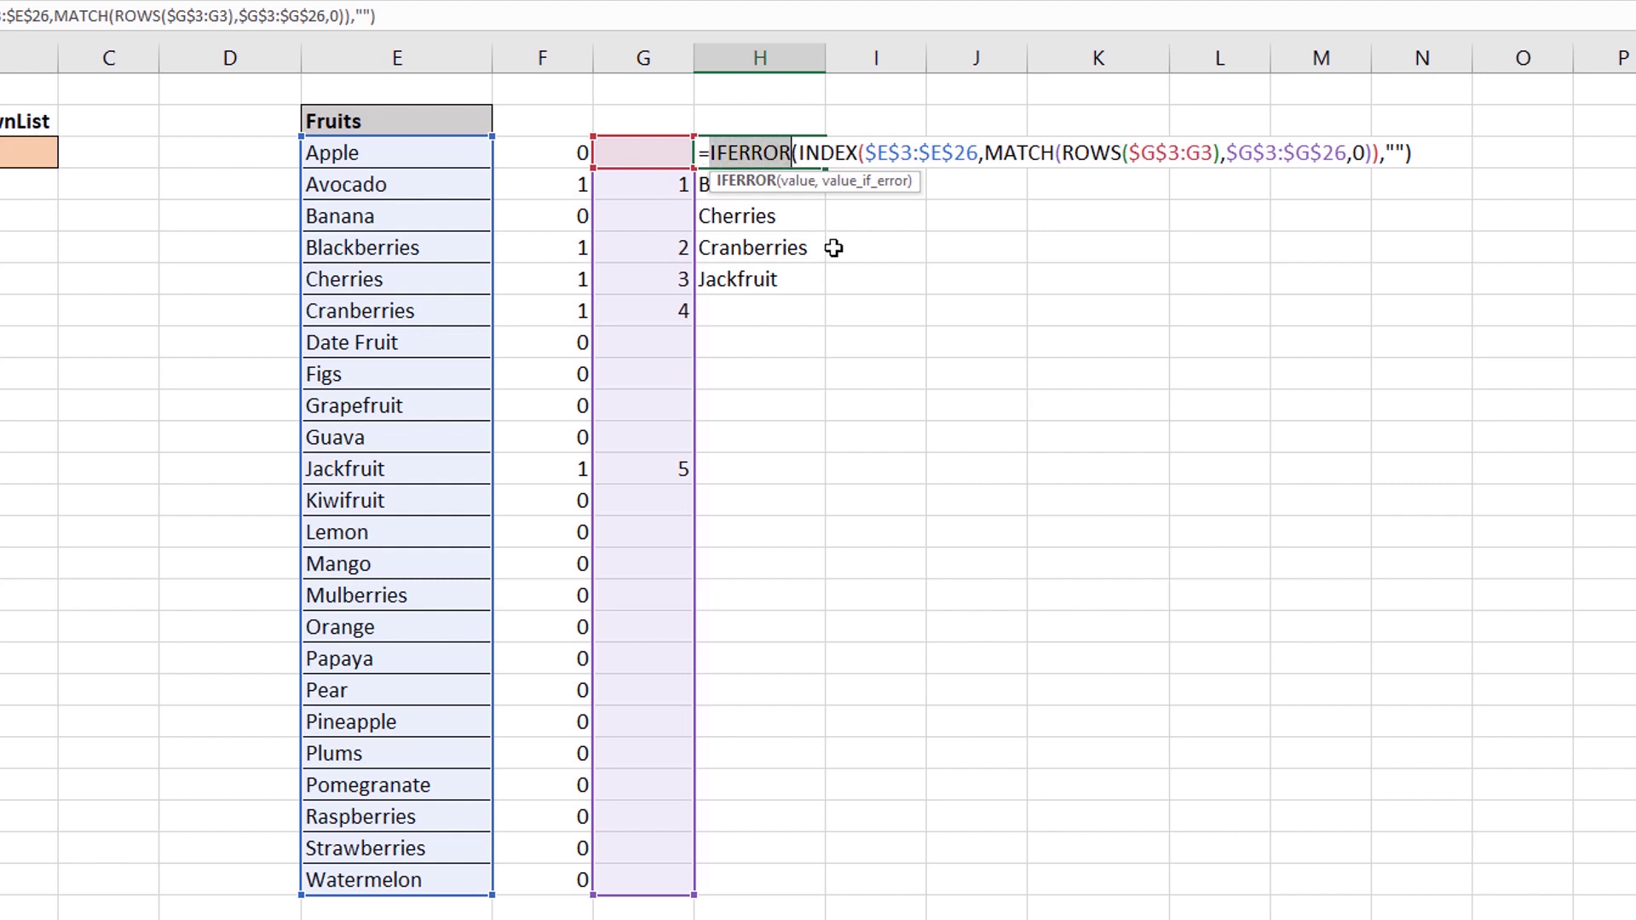
key(Return)
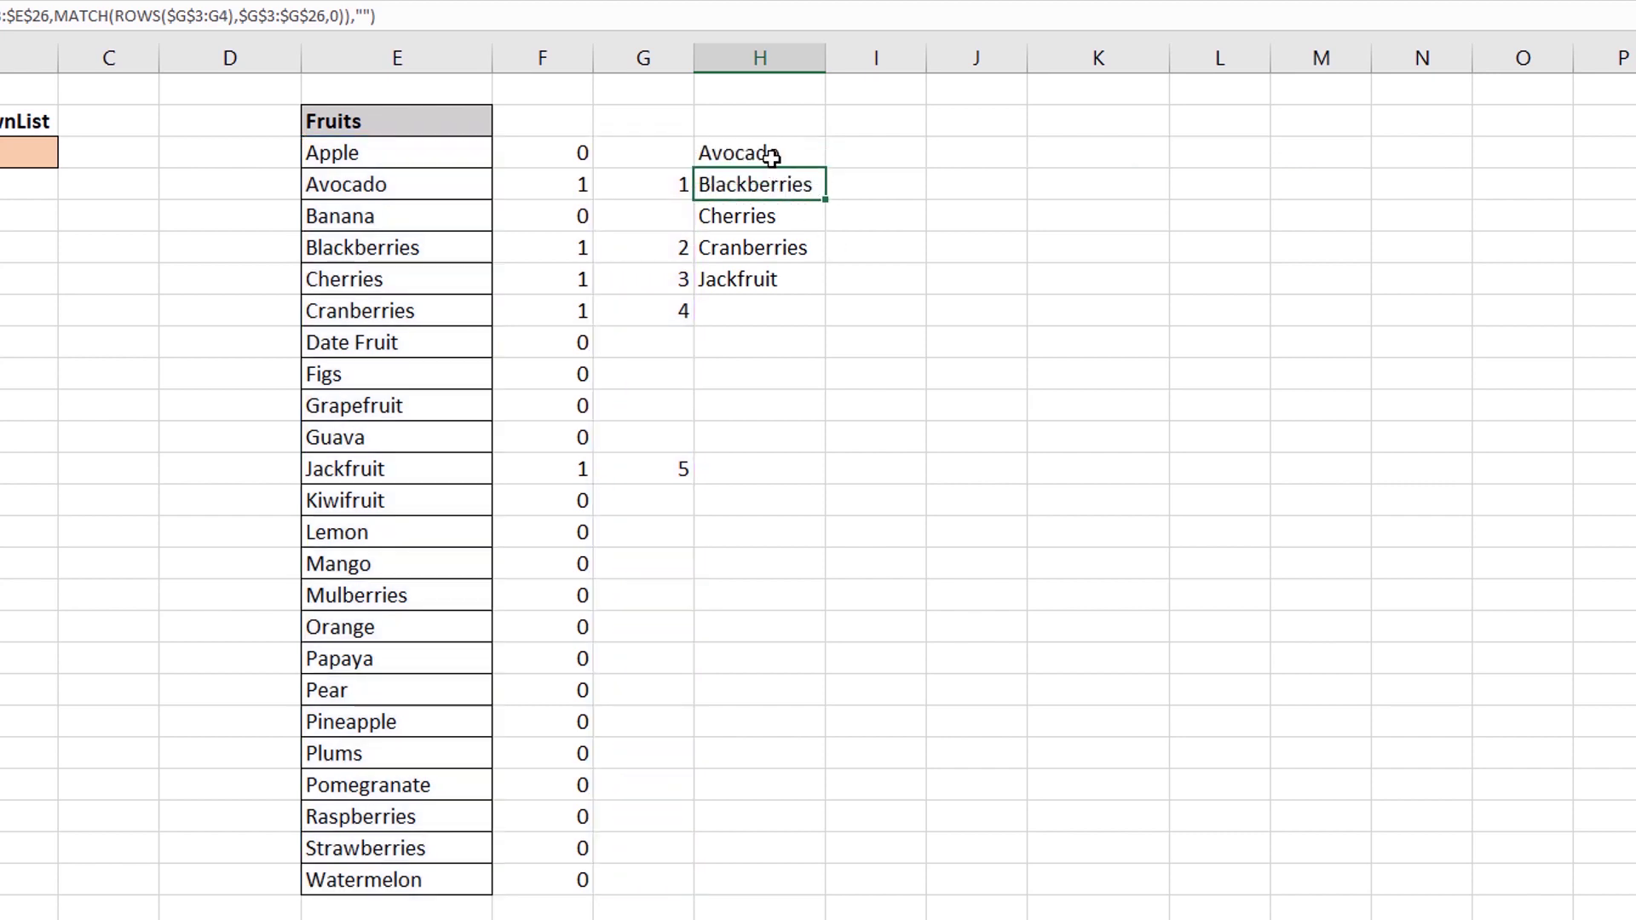
drag(769, 152, 782, 286)
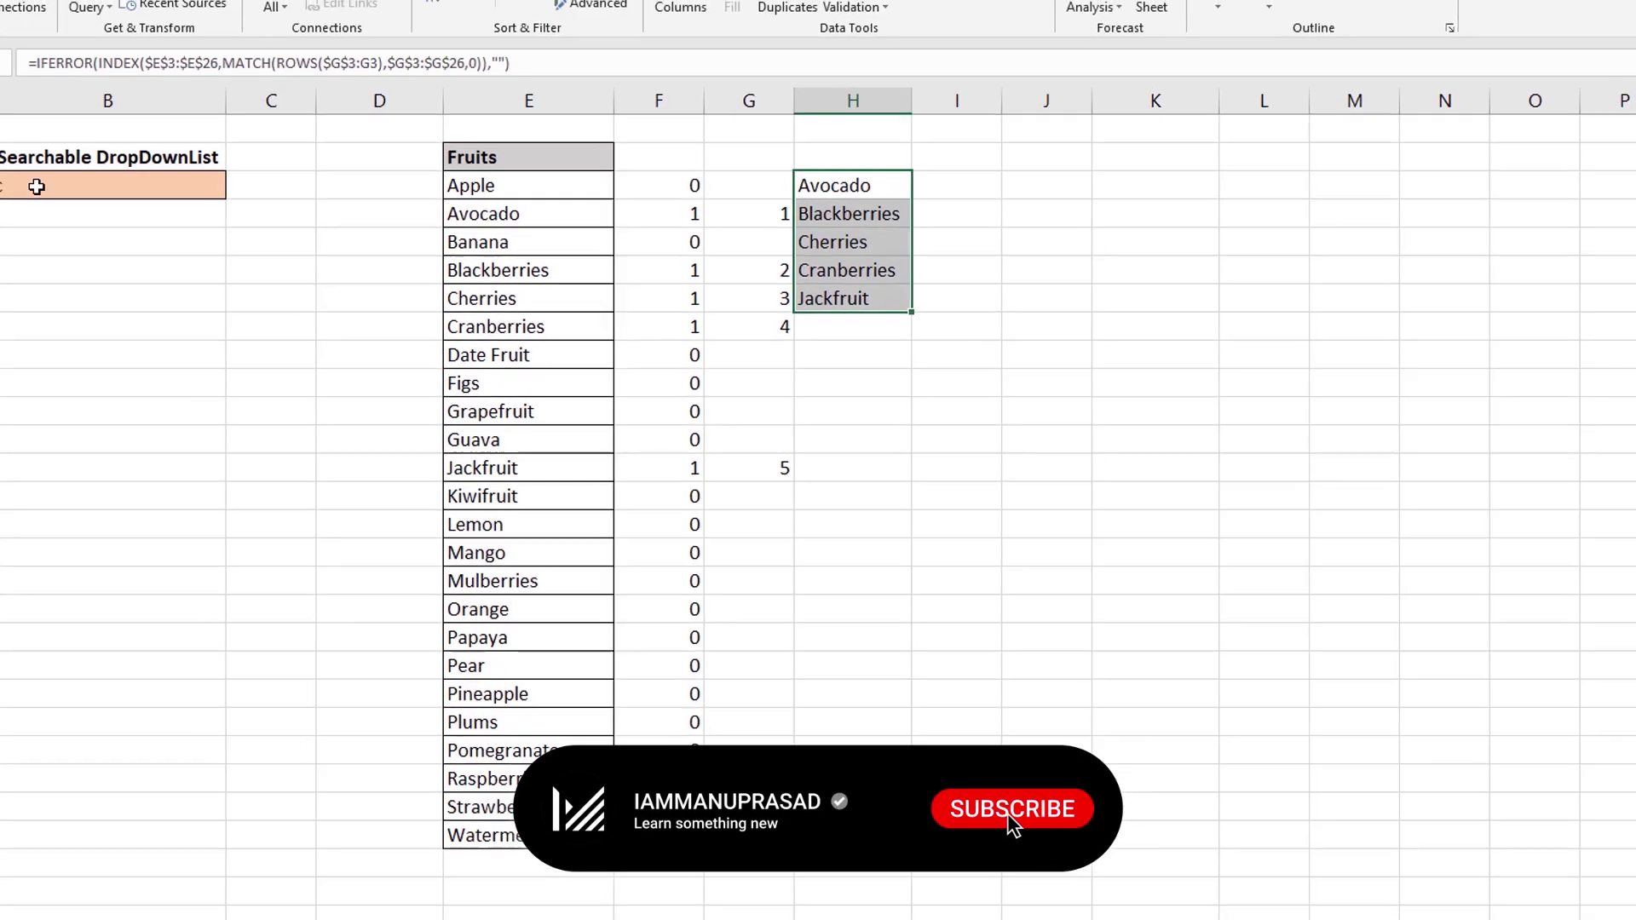
- Clear B3's search text so all fruits reappear in the helper columns
click(90, 195)
text(c)
key(BackSpace)
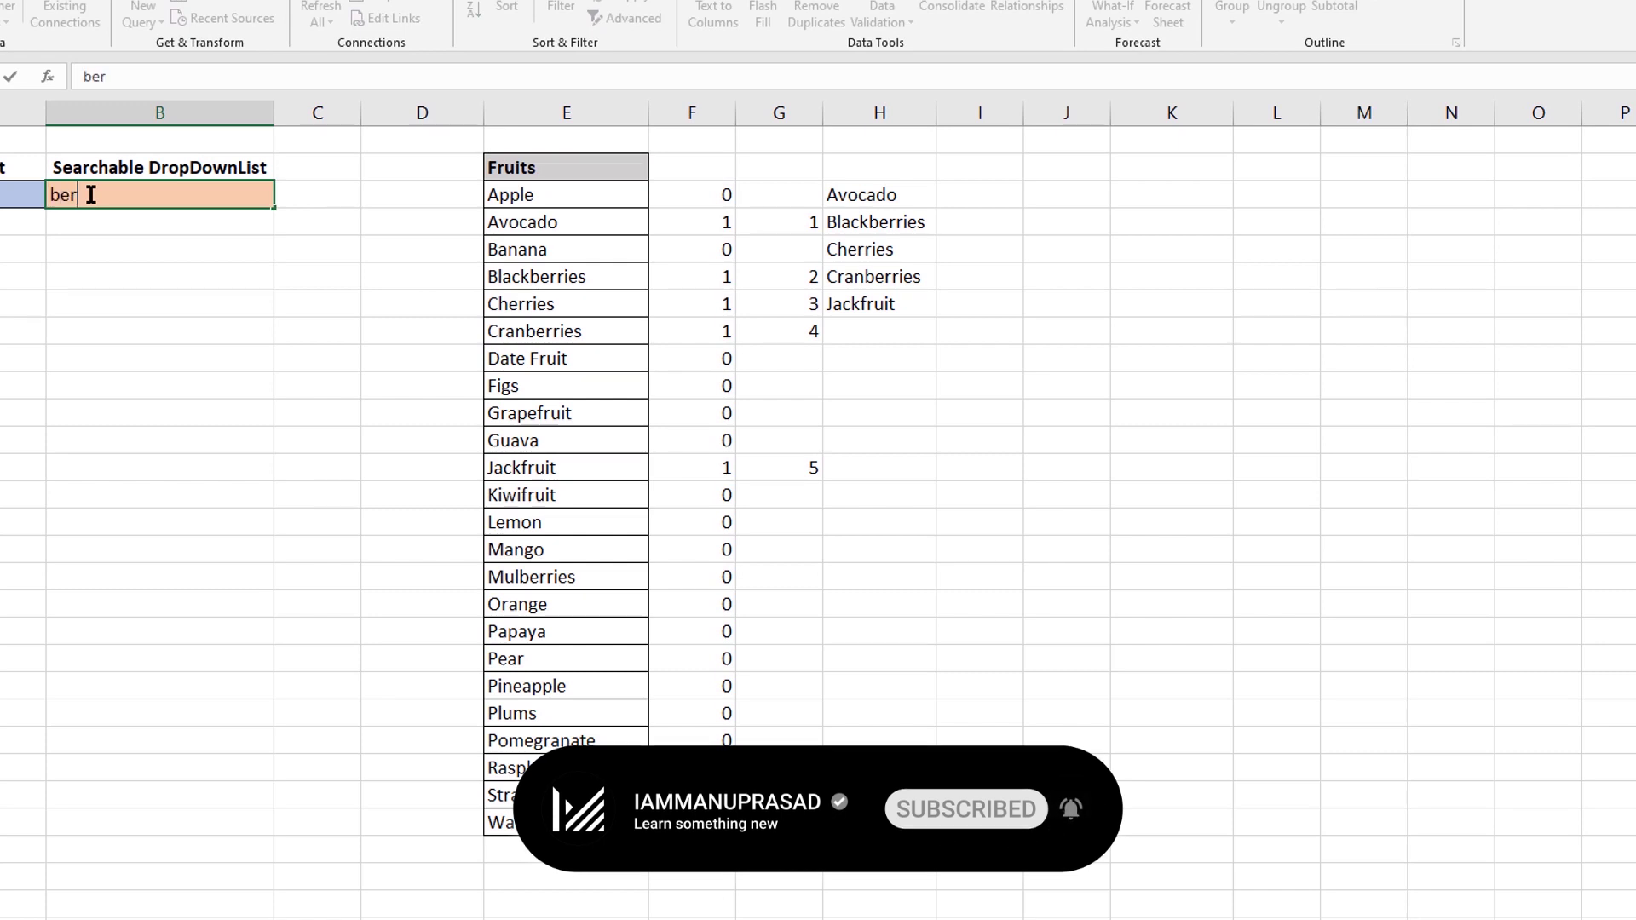
key(Return)
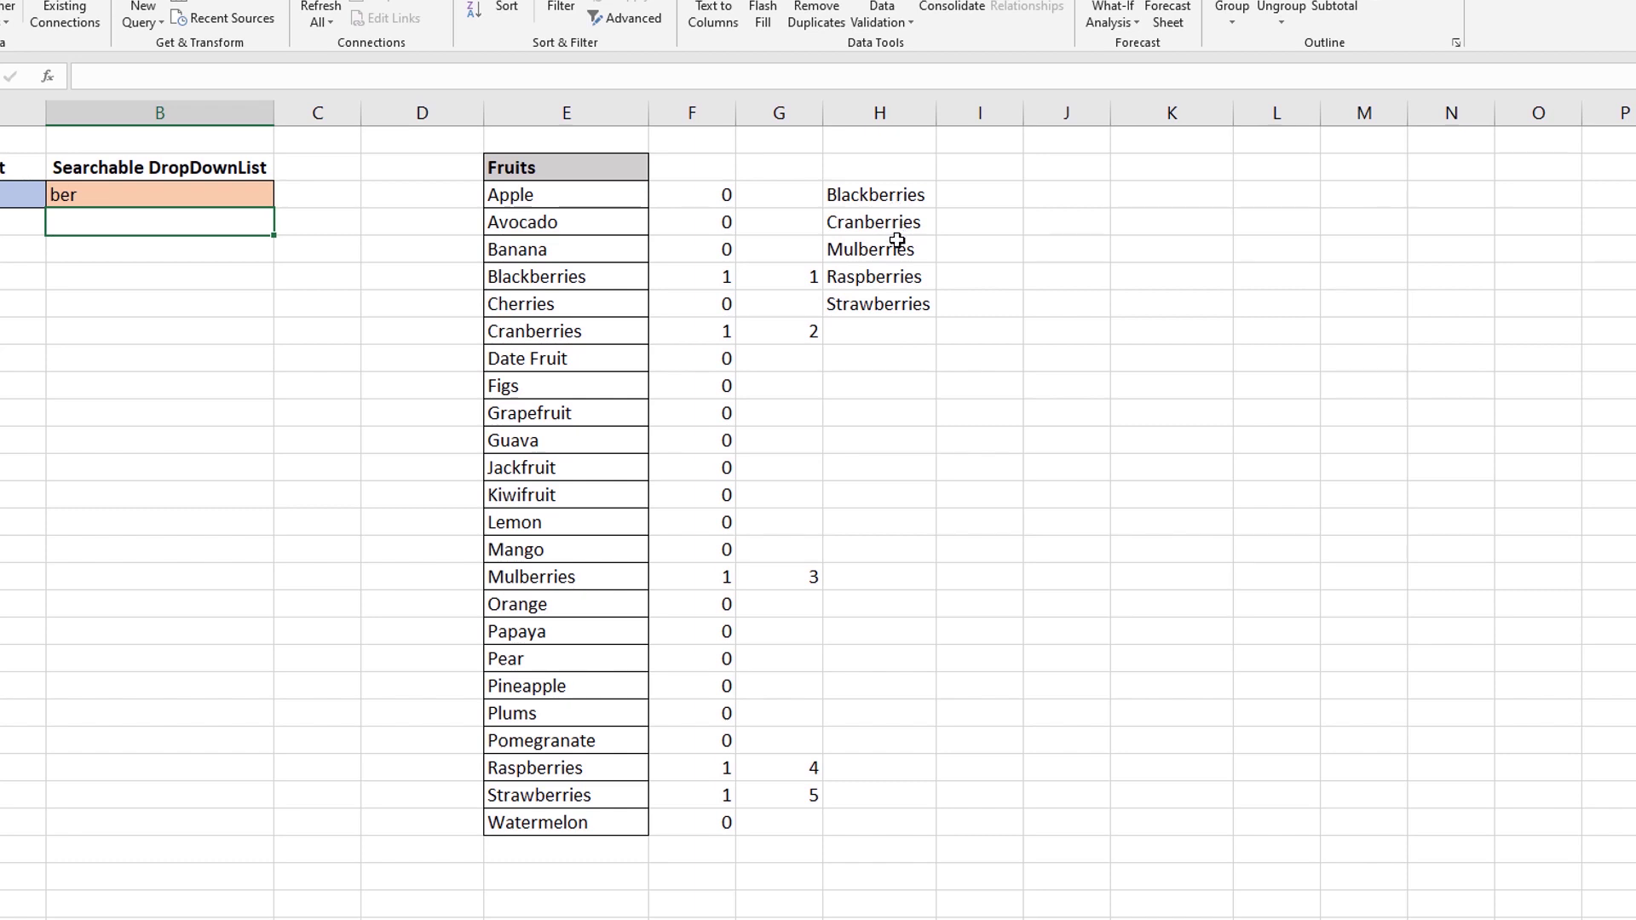
click(101, 193)
double_click(100, 194)
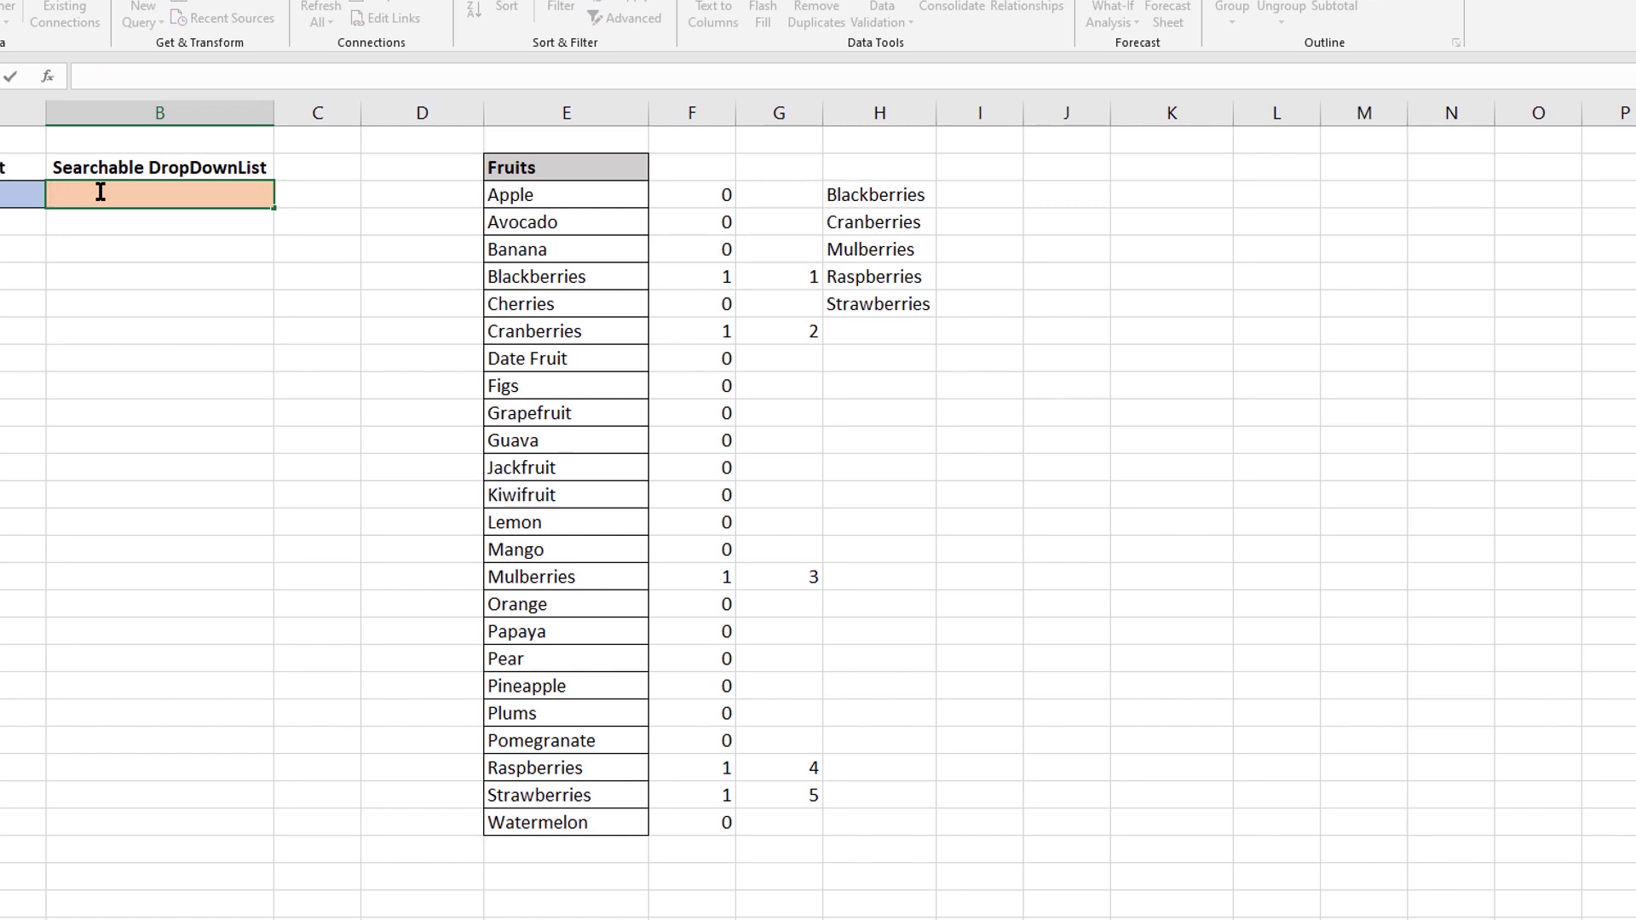
click(953, 230)
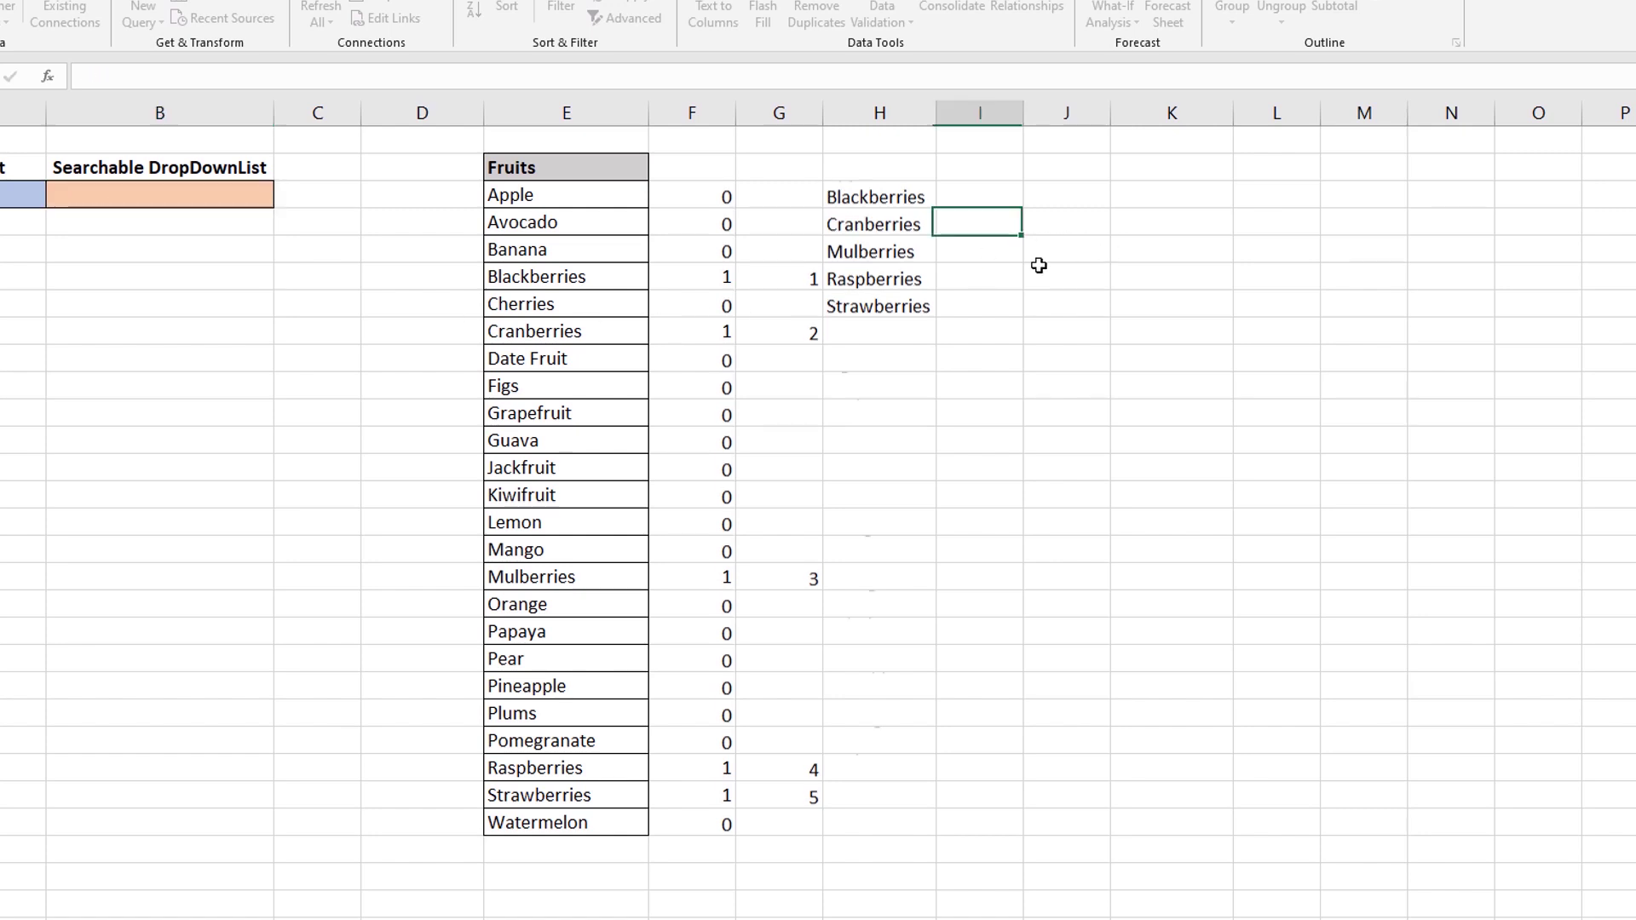
- Check the full 24-fruit helper list in column H, then select B3
click(171, 195)
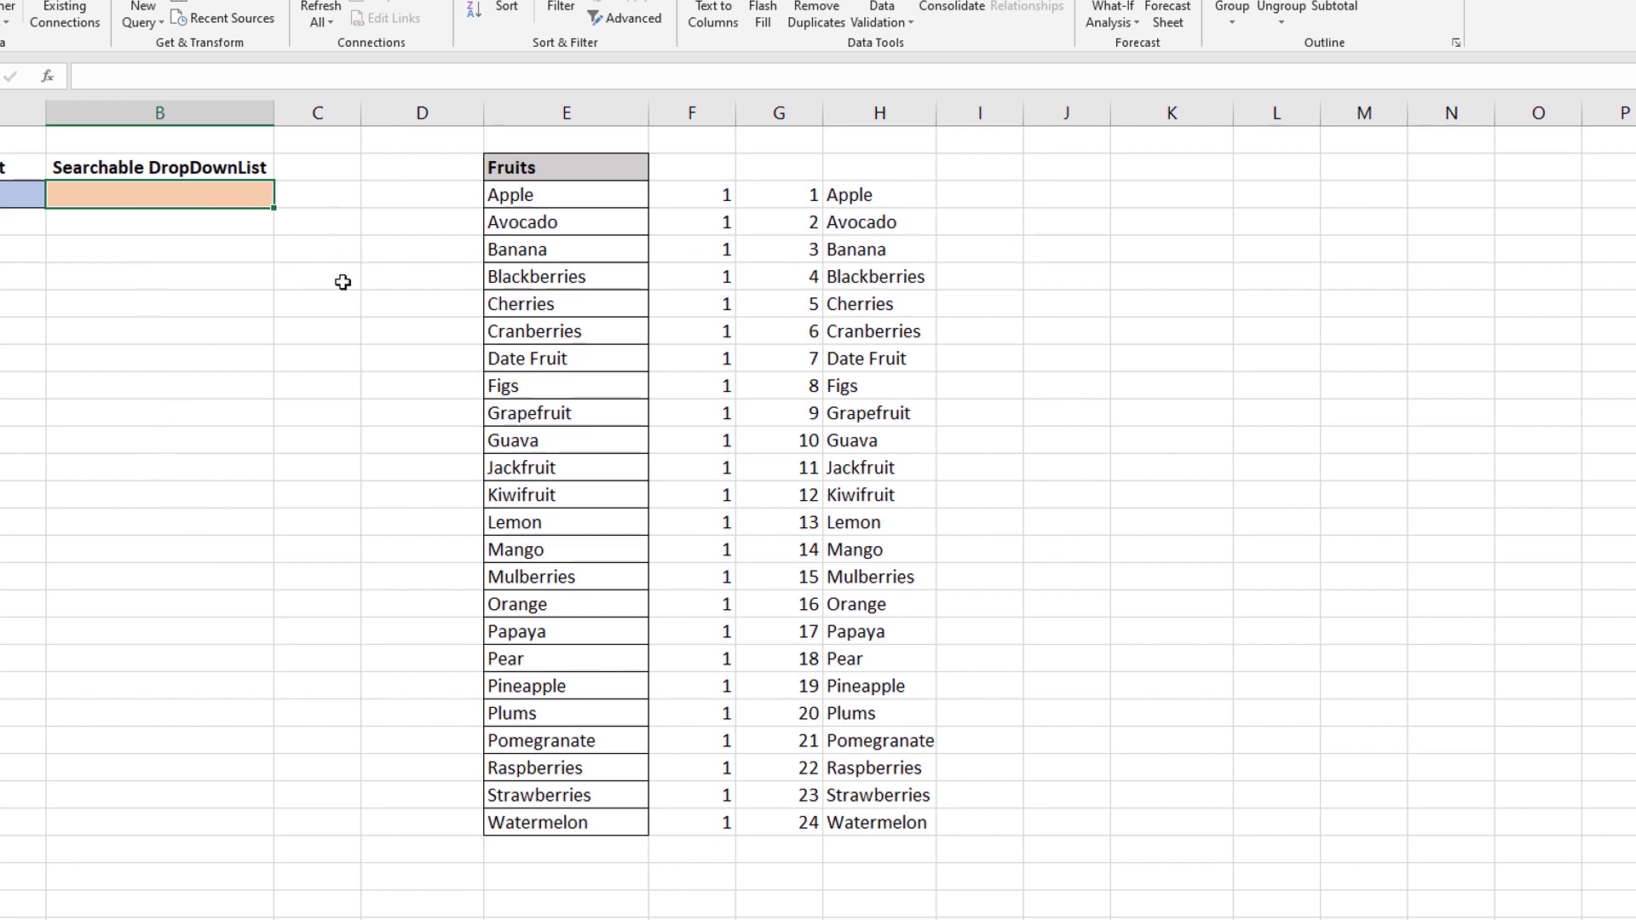
drag(869, 170, 903, 841)
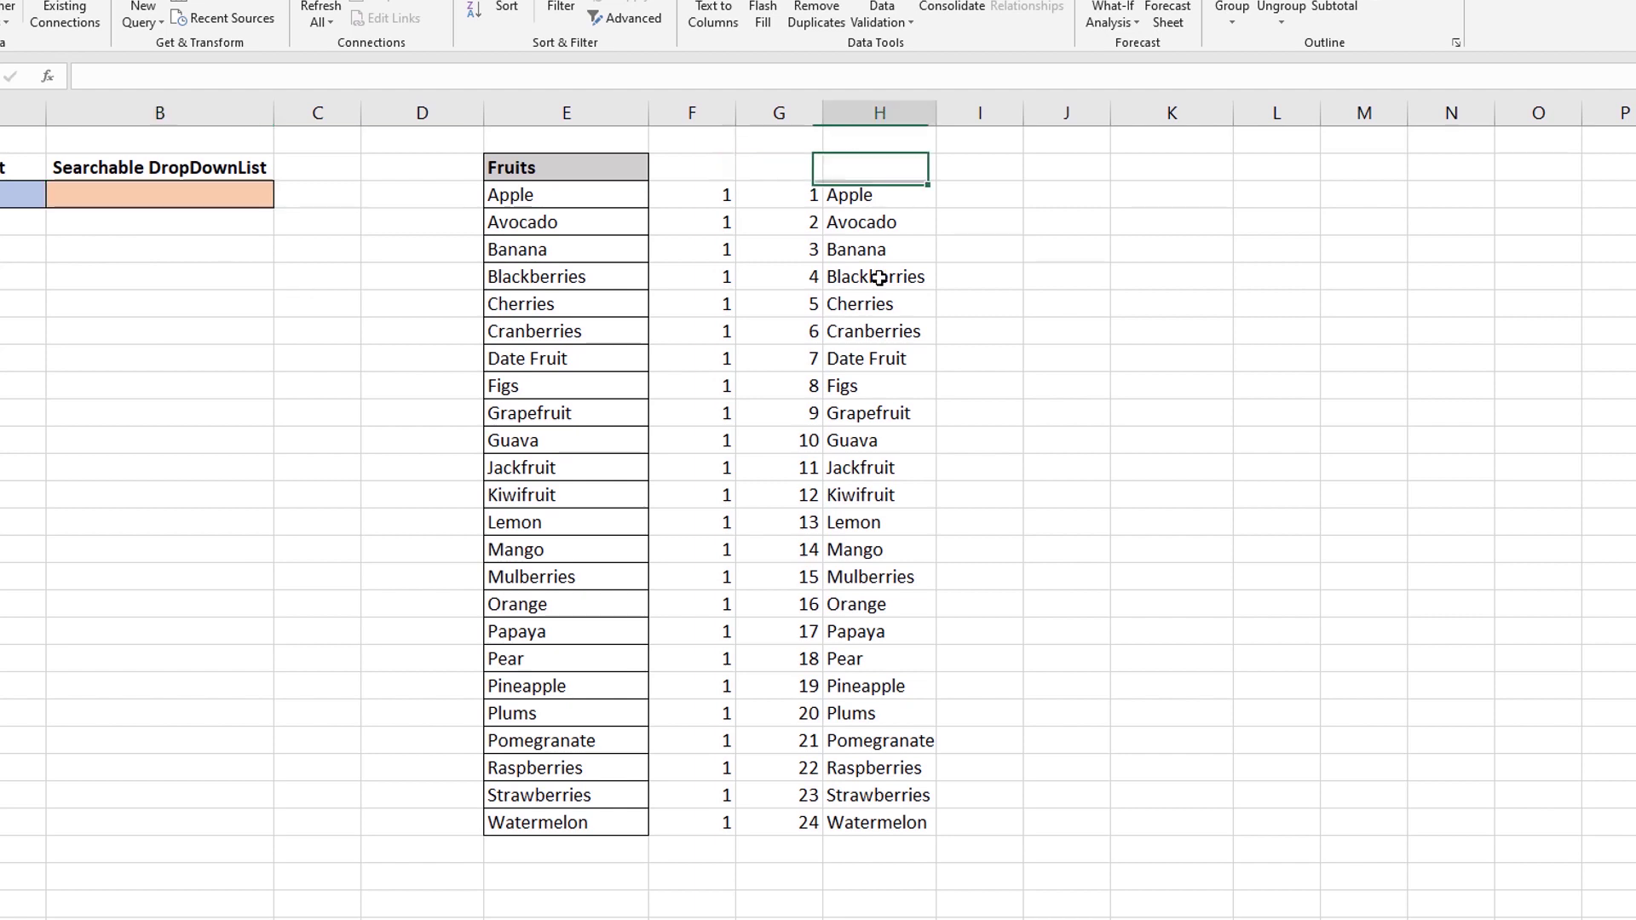
click(1124, 767)
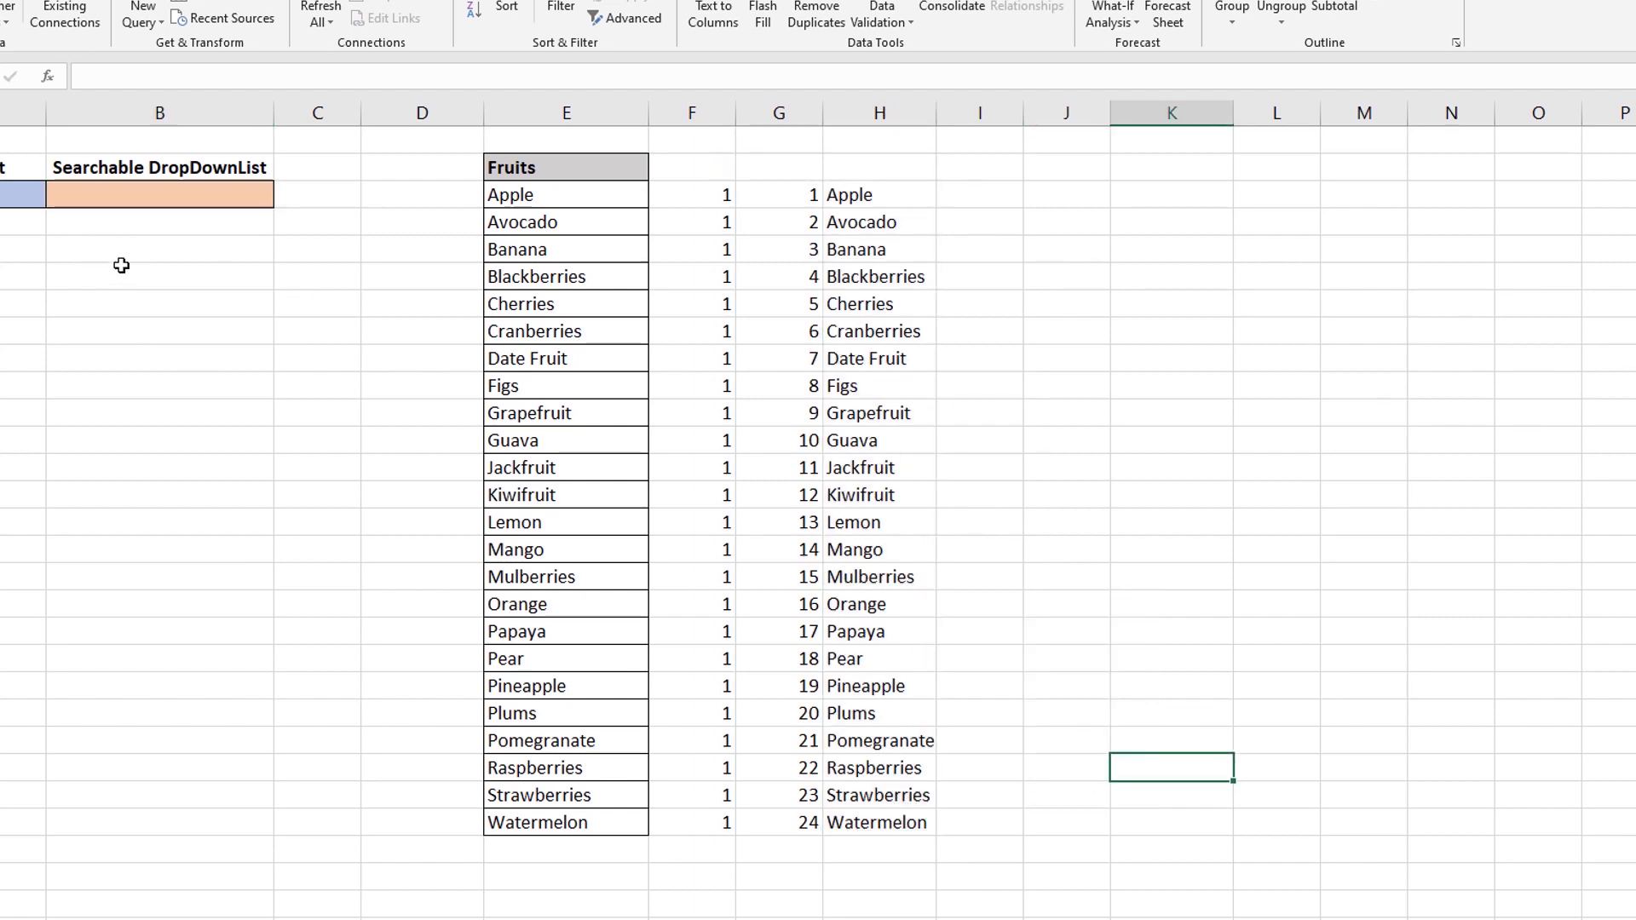
click(173, 242)
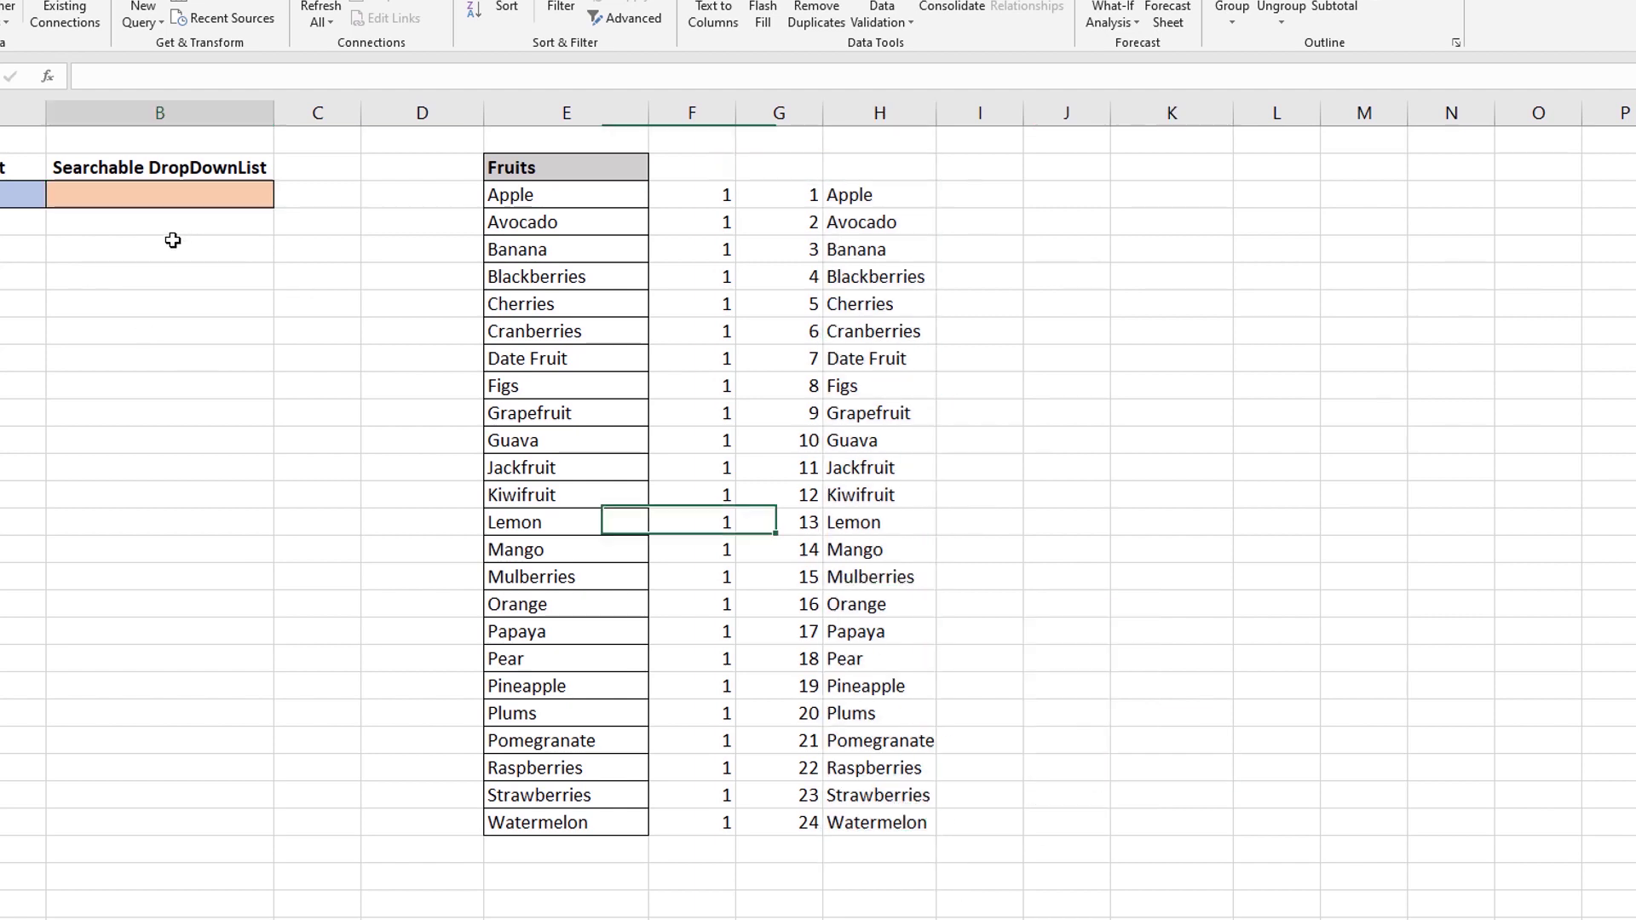
click(179, 193)
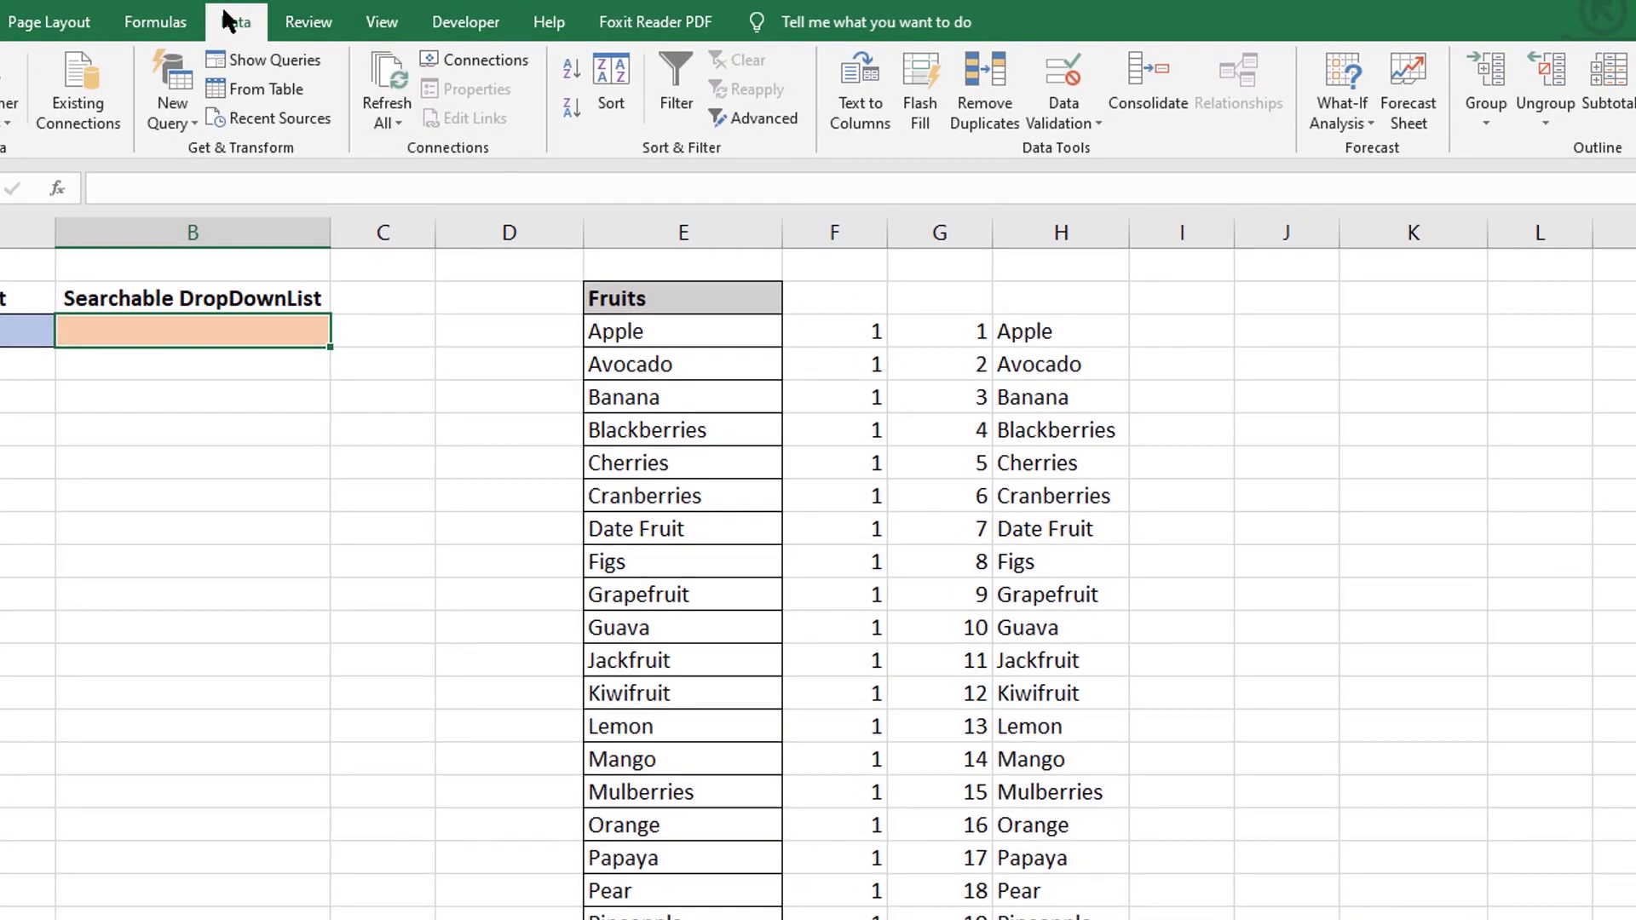
- Give B3 a List data validation sourced from =$H$3:$H$26 and open its dropdown
click(1065, 130)
click(1087, 148)
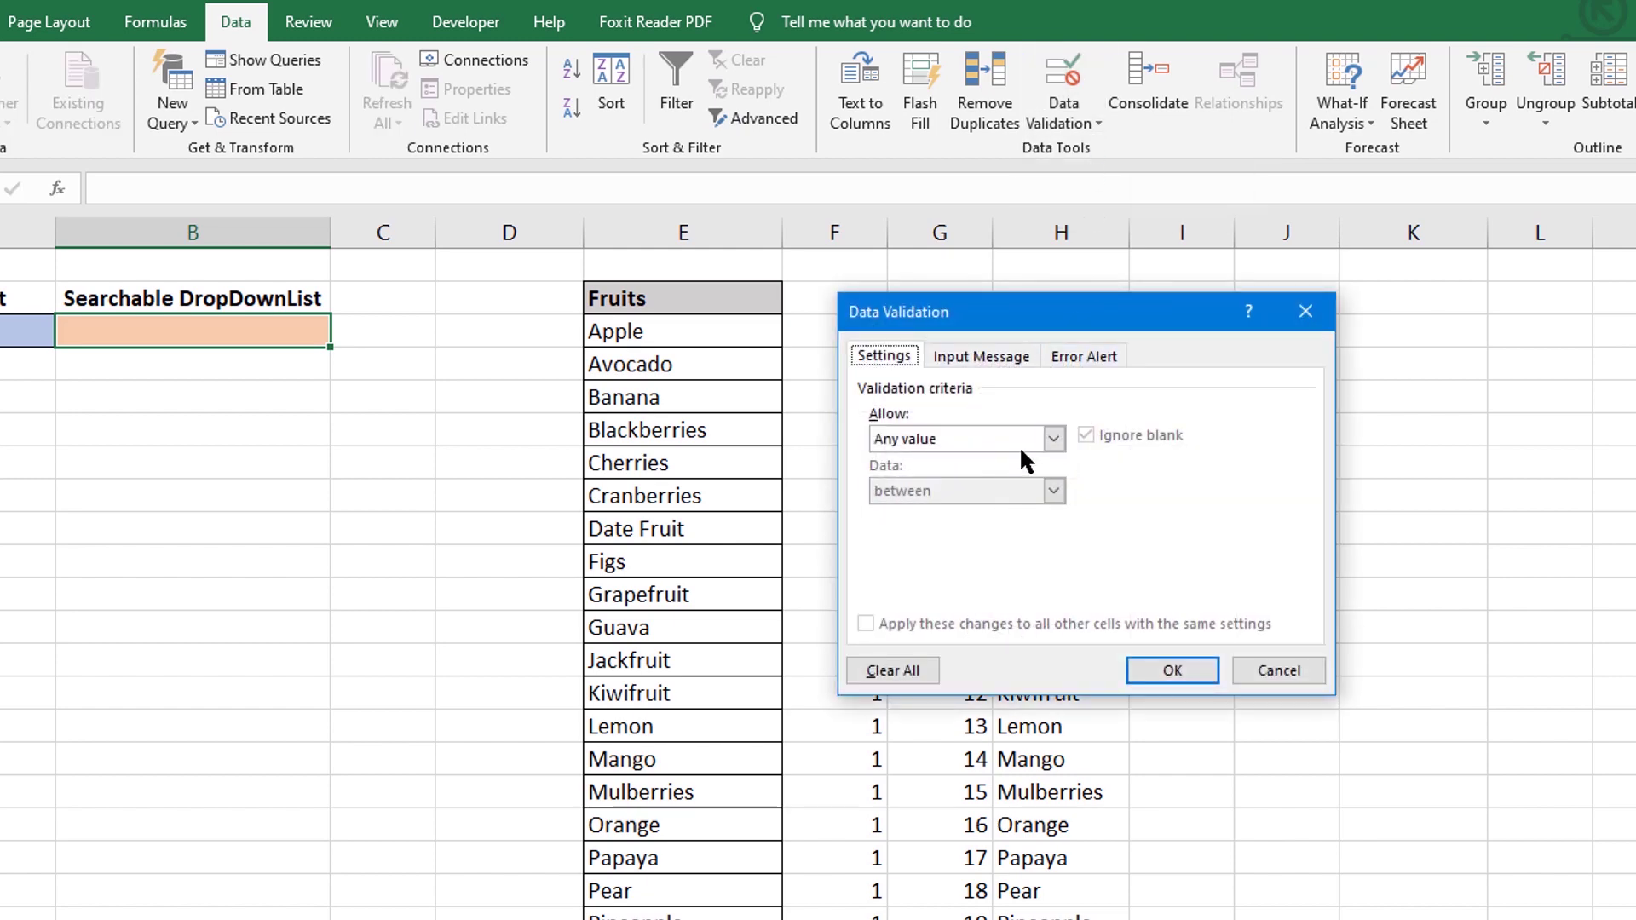
click(1048, 450)
click(999, 514)
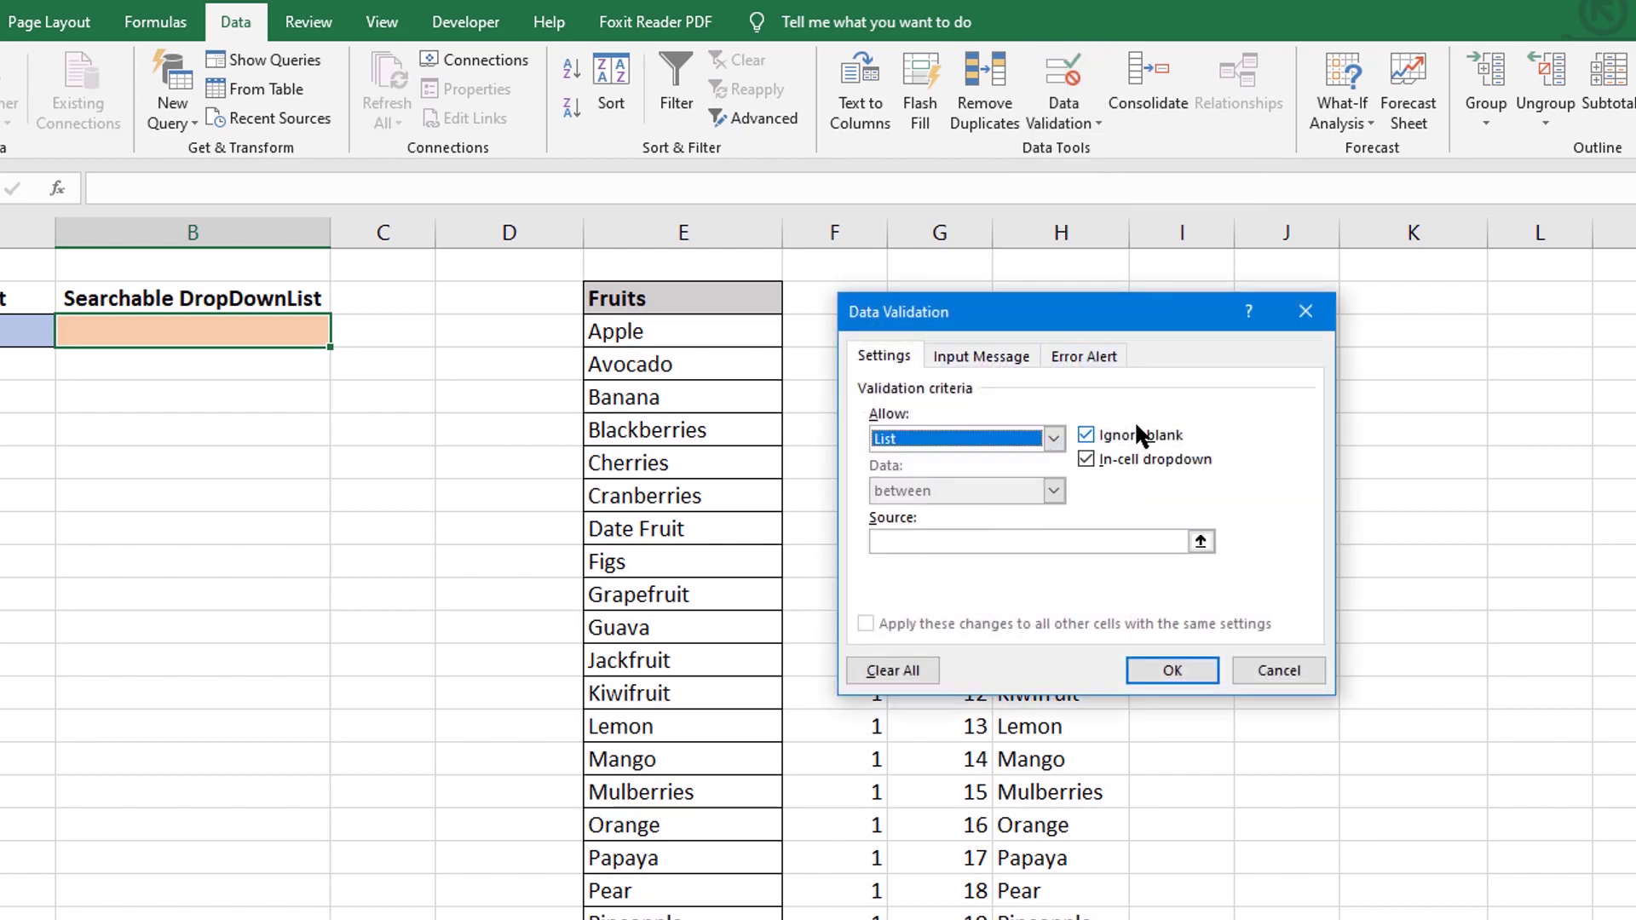
click(1201, 542)
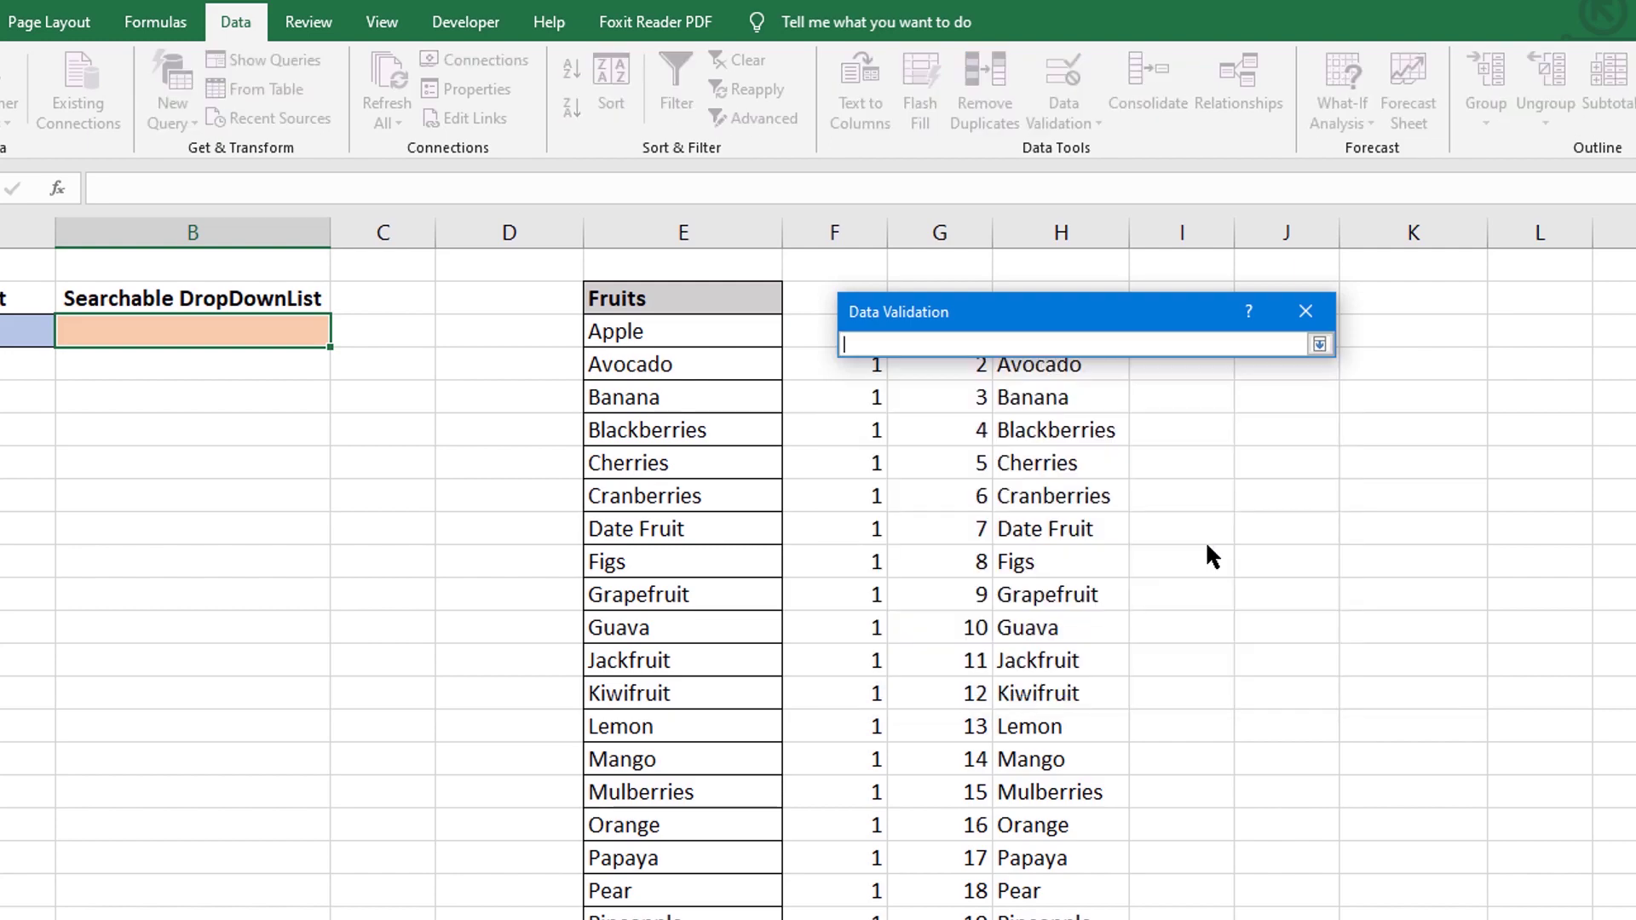
drag(1175, 323, 1582, 344)
mouse_move(1098, 325)
mouse_down()
mouse_move(1096, 444)
mouse_move(877, 875)
mouse_up()
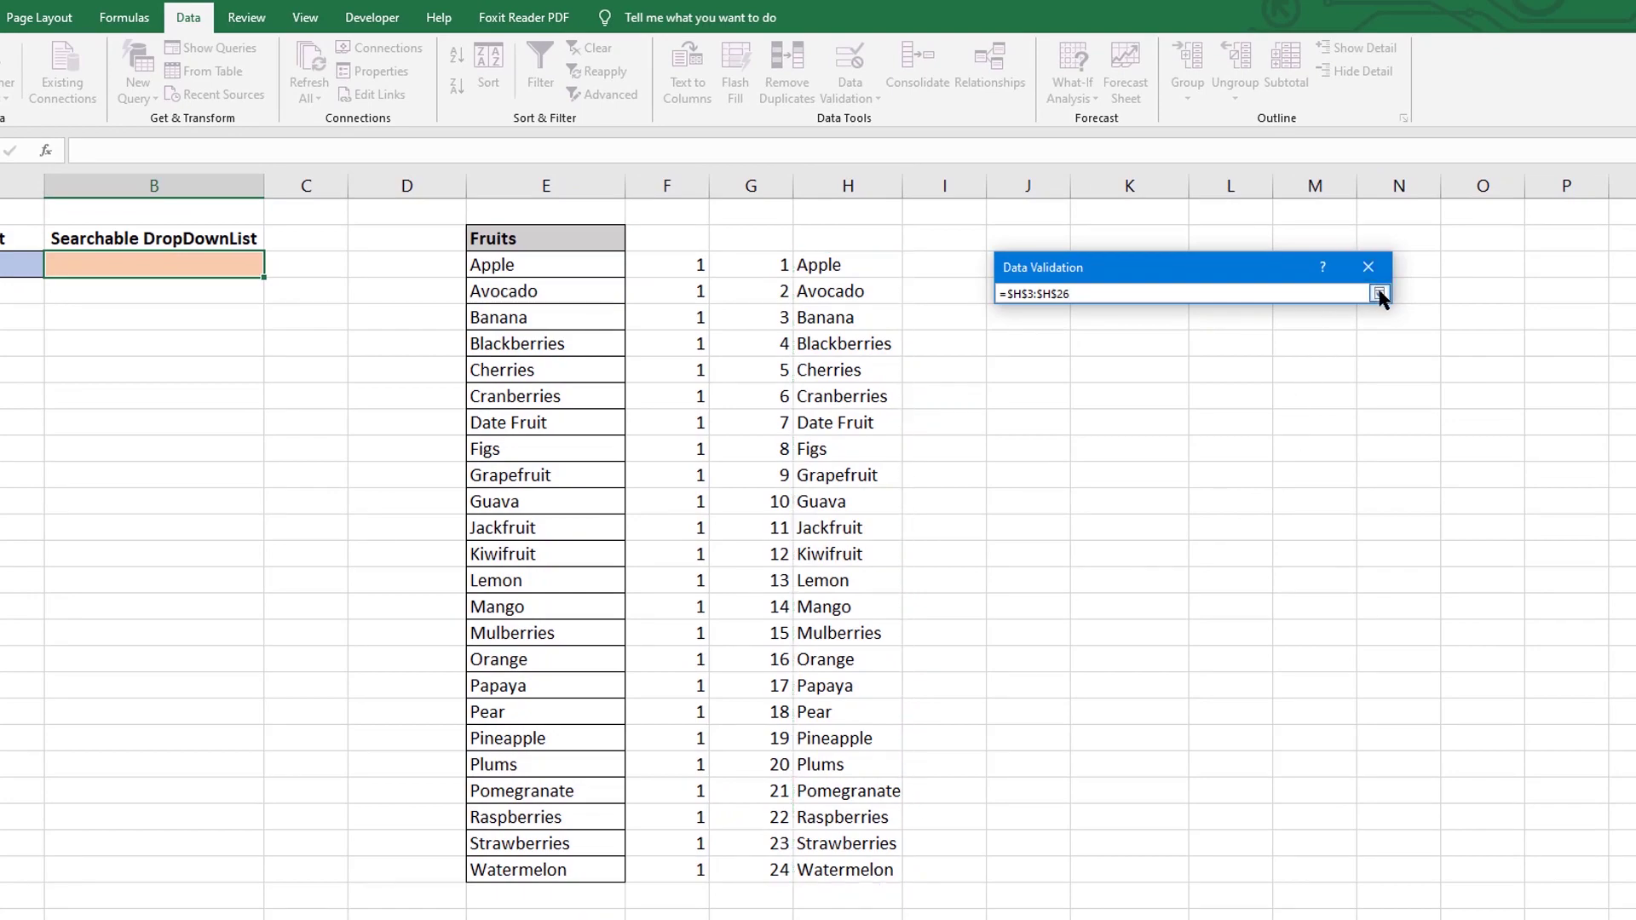
click(1378, 294)
click(1260, 554)
click(273, 267)
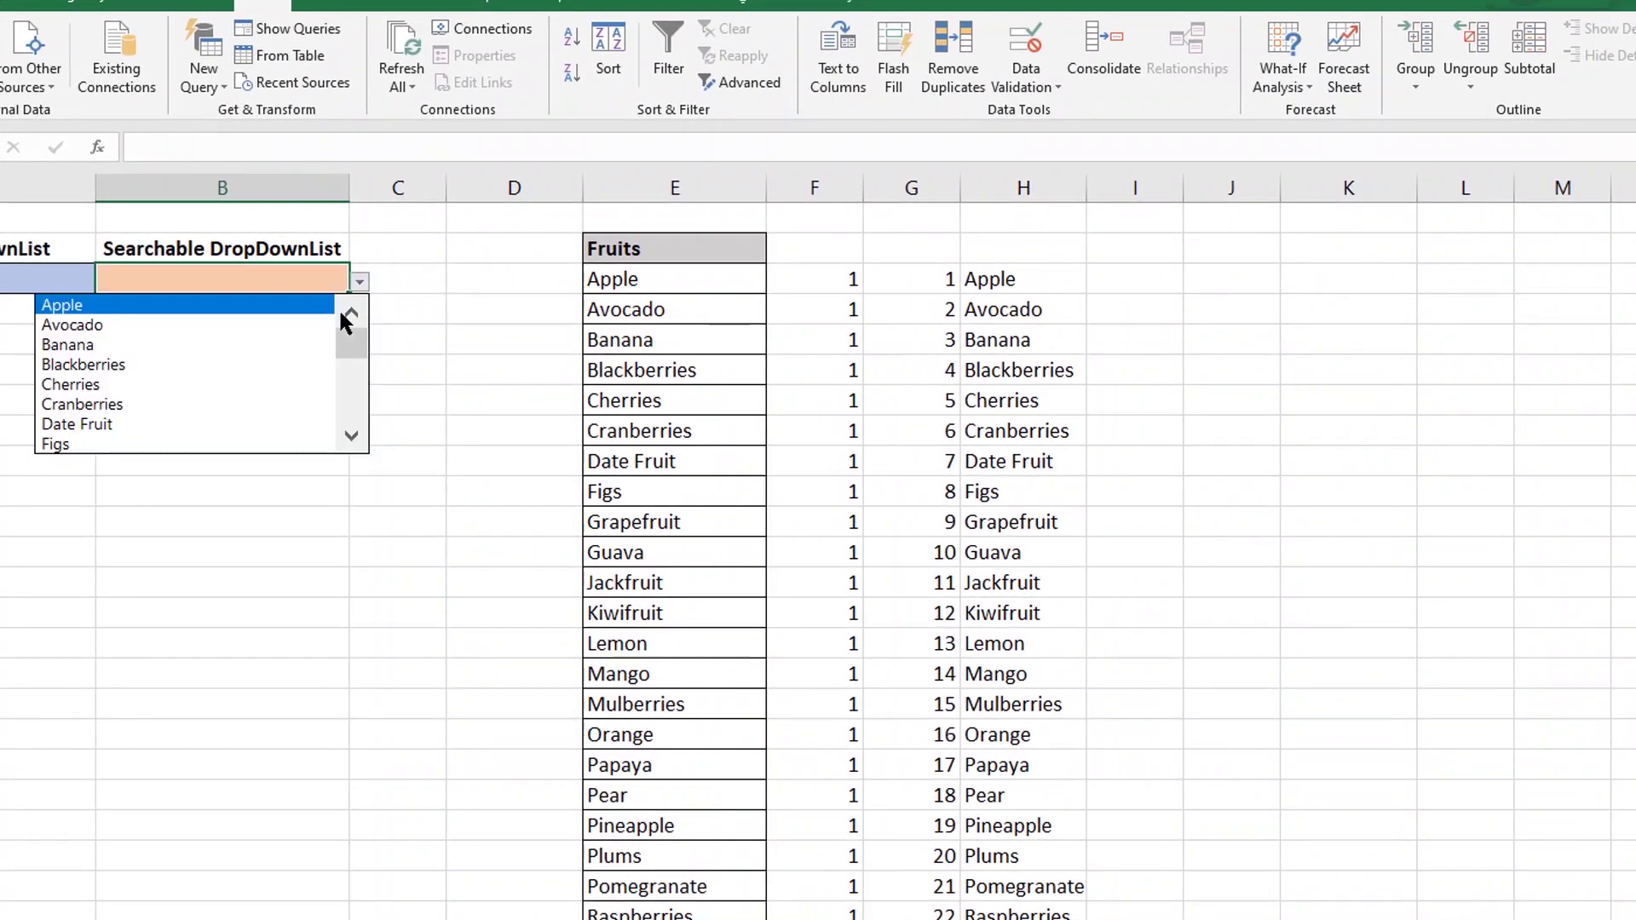
- Browse B3's fruit list, then enter b in B3 and dismiss the validation error
drag(355, 379, 368, 345)
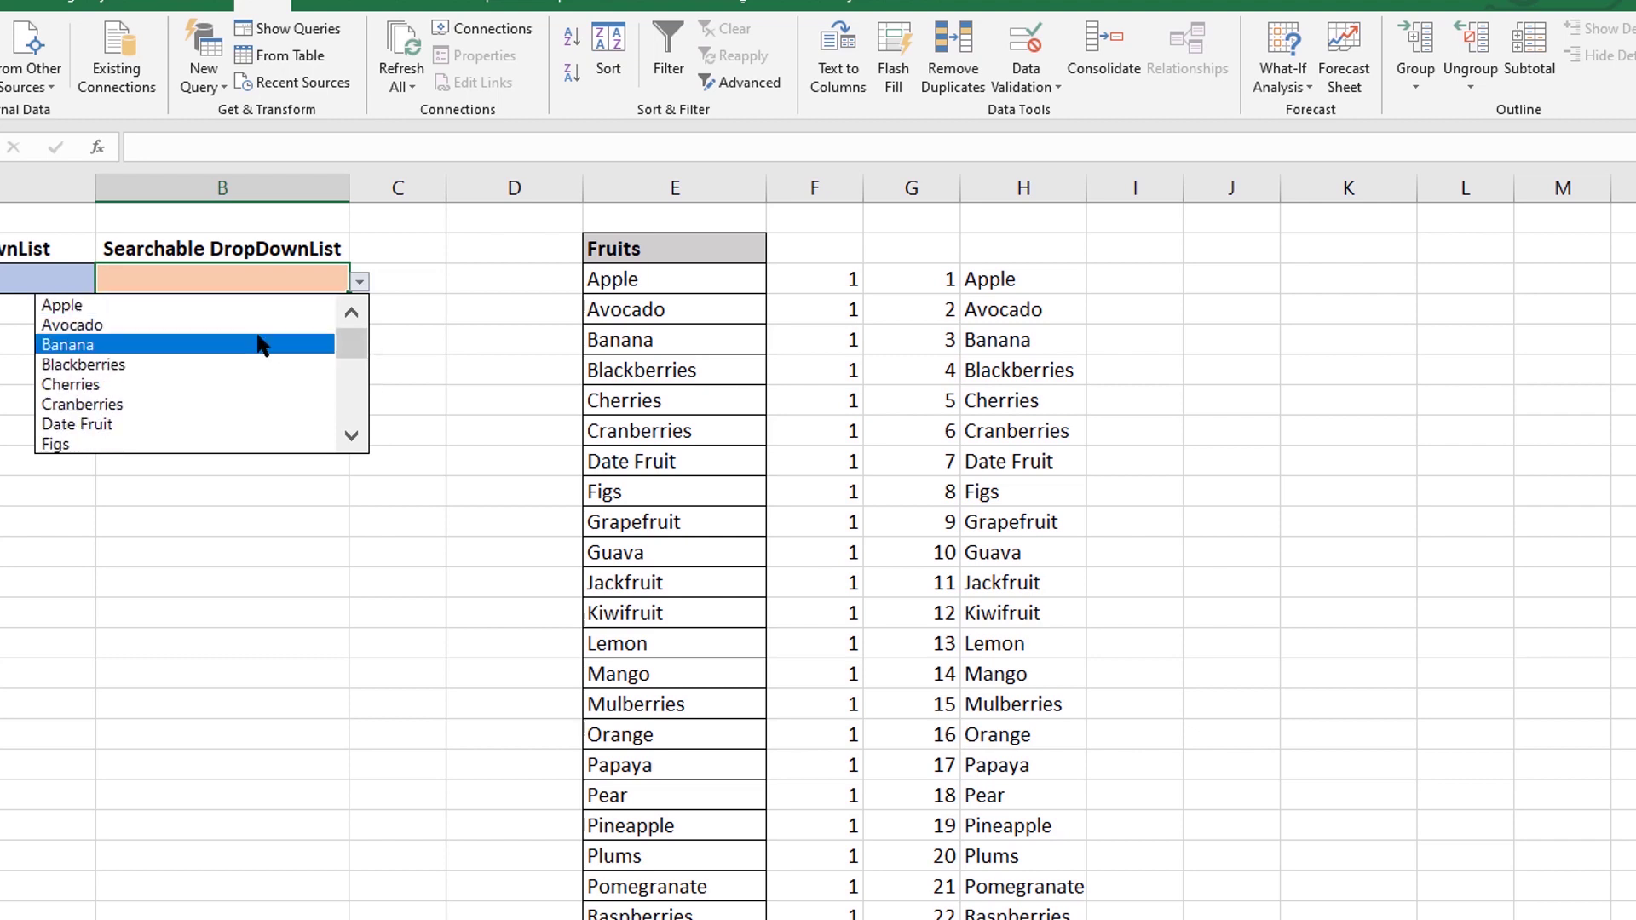
click(171, 281)
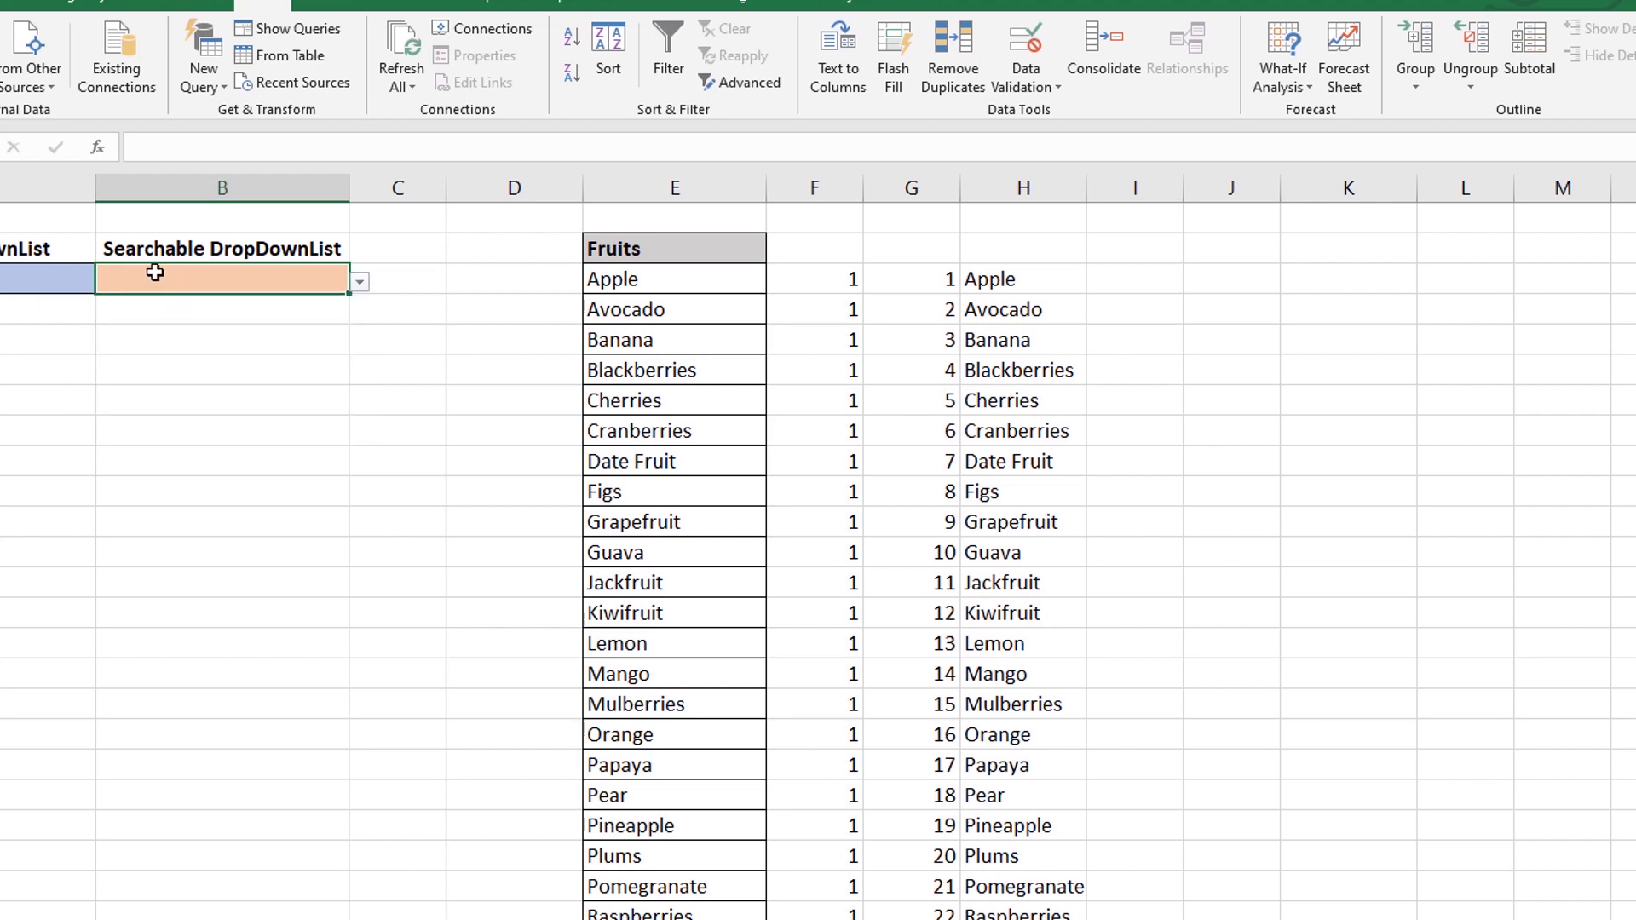
double_click(135, 274)
text(b)
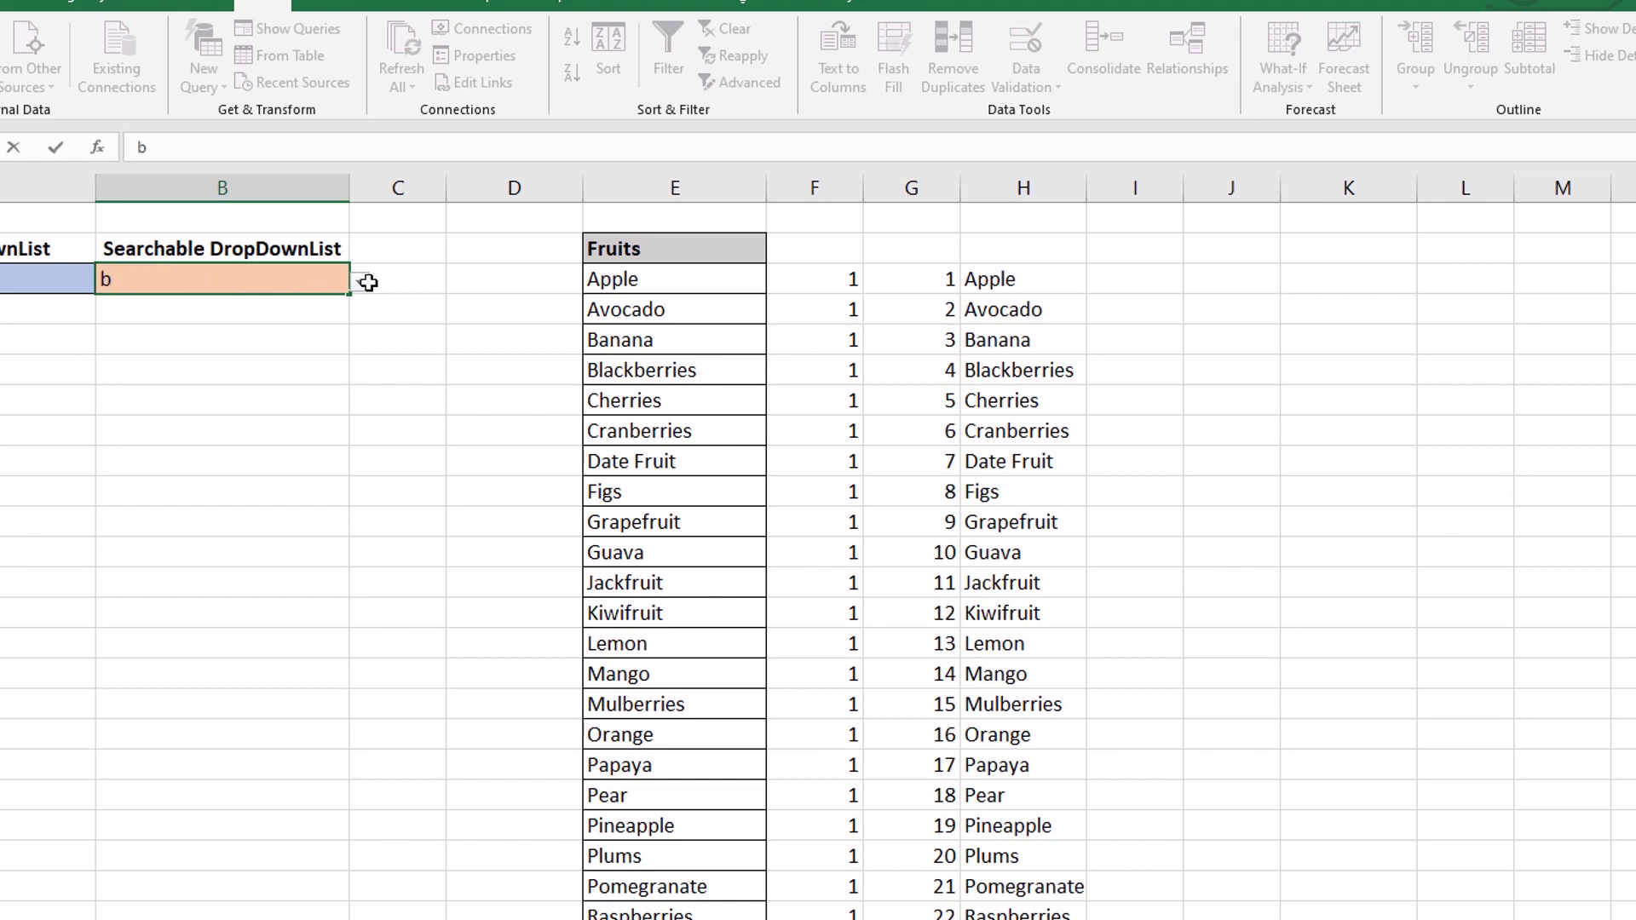
click(367, 282)
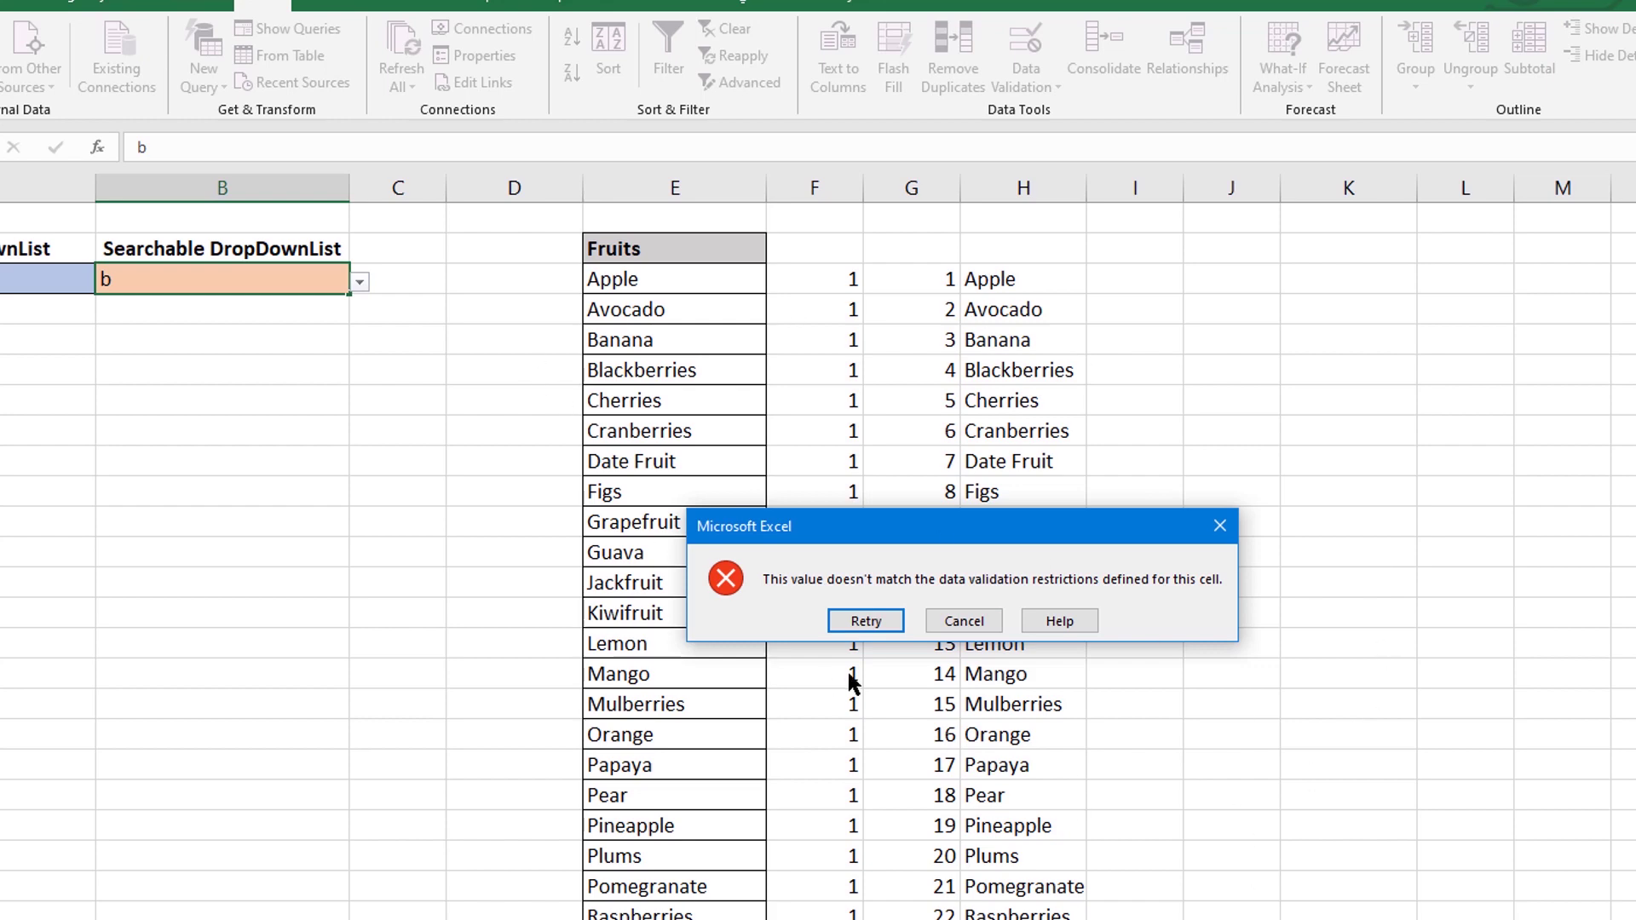
click(971, 629)
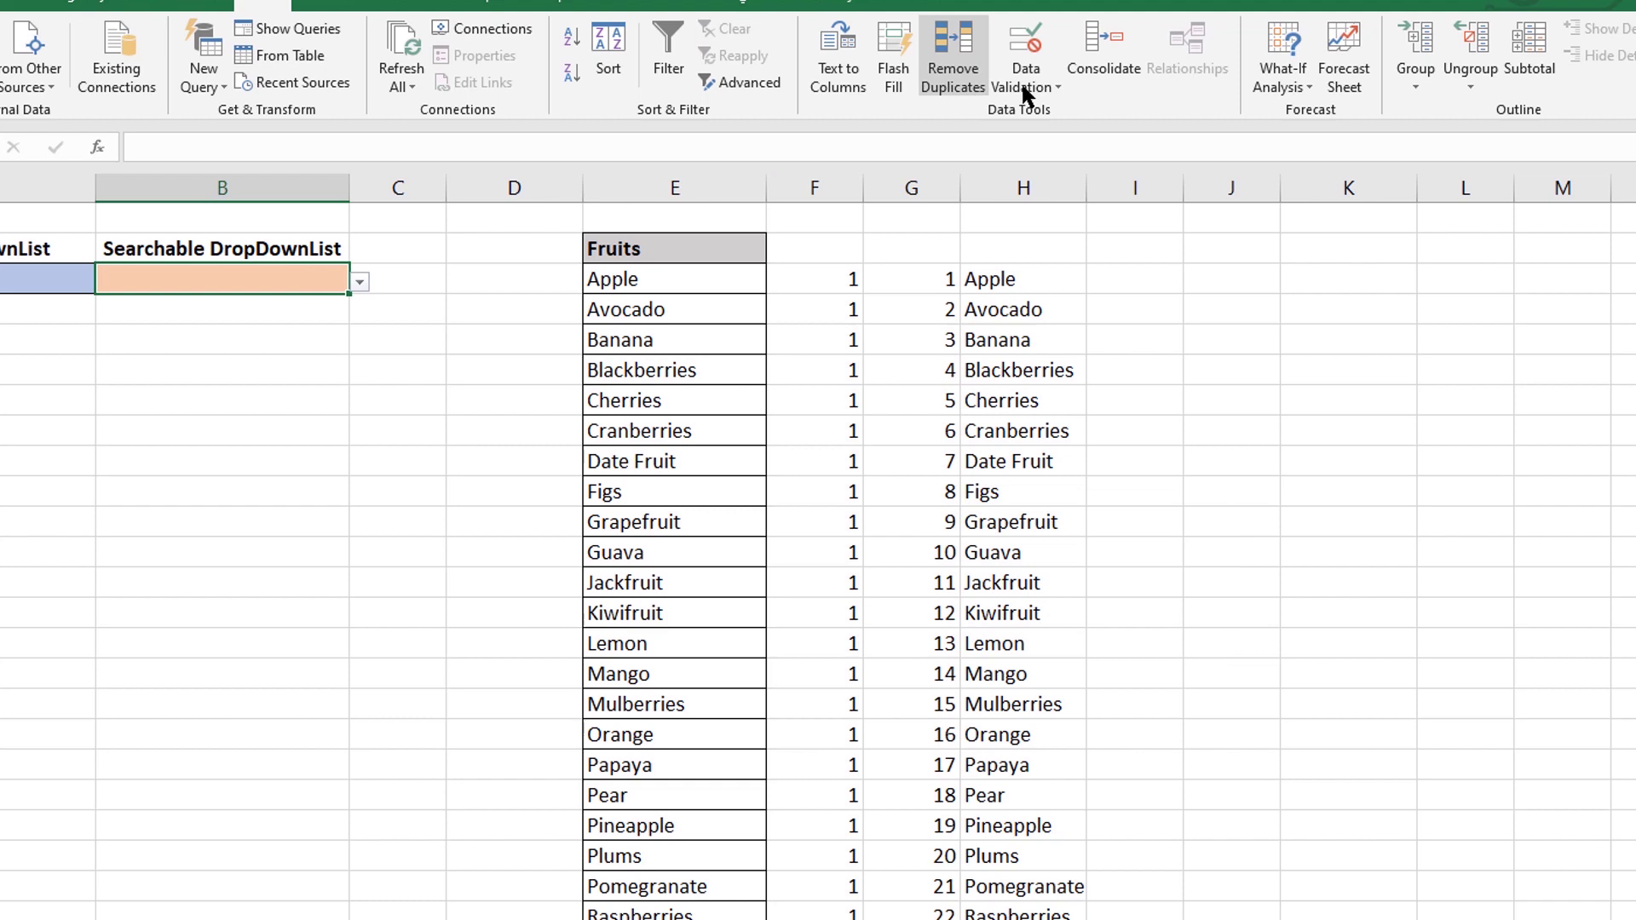
- Uncheck Show error alert on the Error Alert tab of B3's data validation
click(1033, 87)
click(1075, 126)
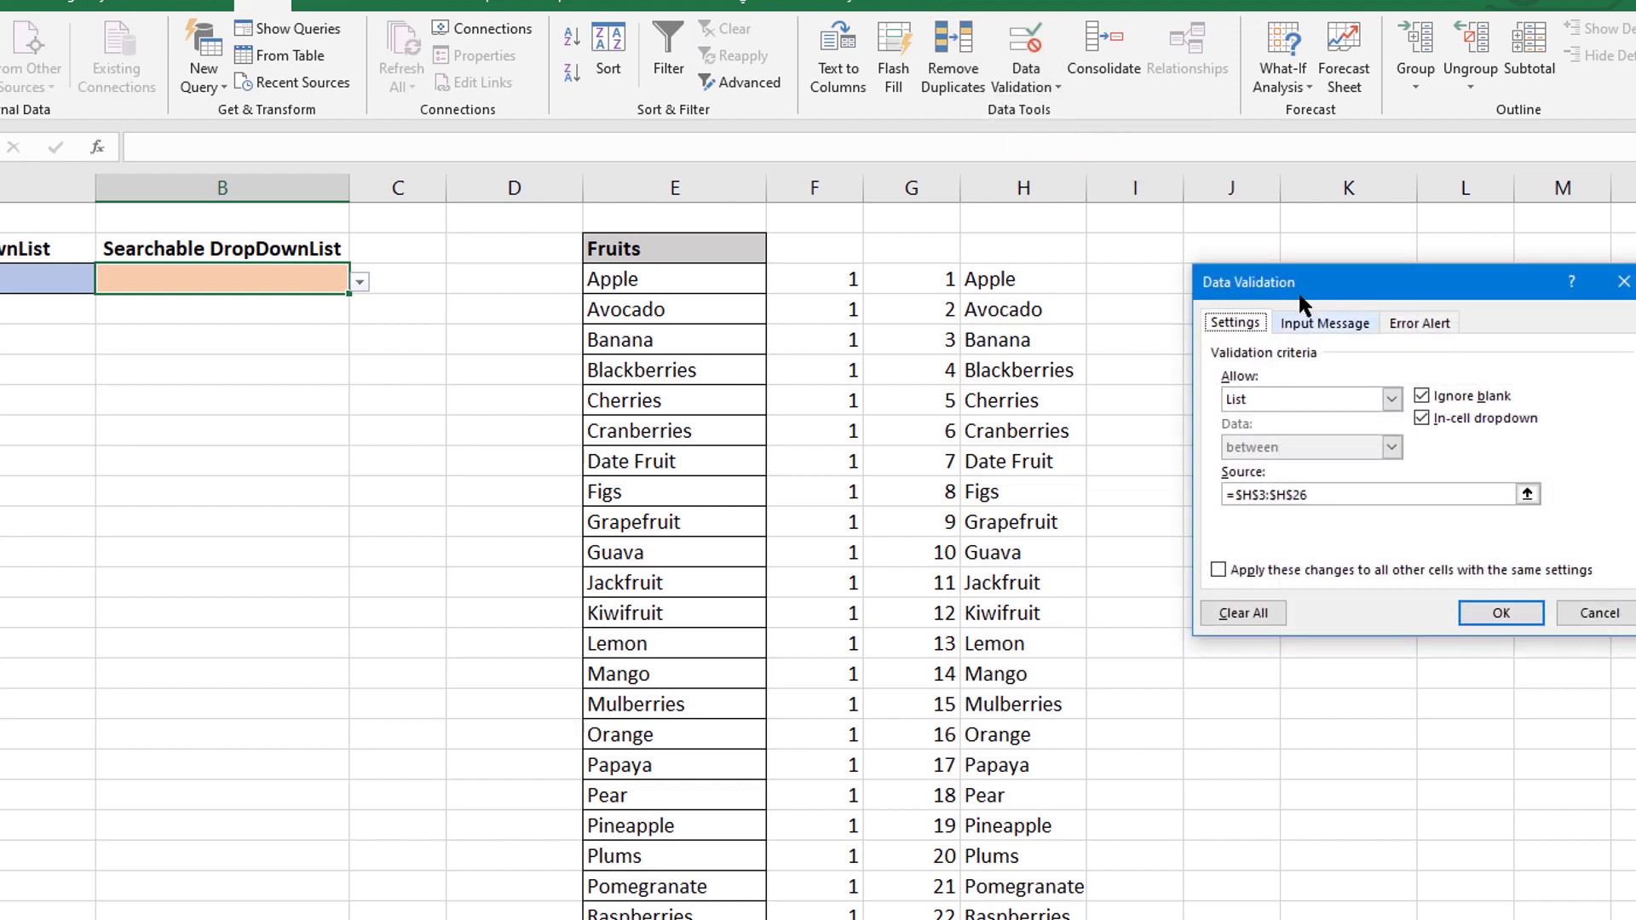
drag(1278, 277, 889, 323)
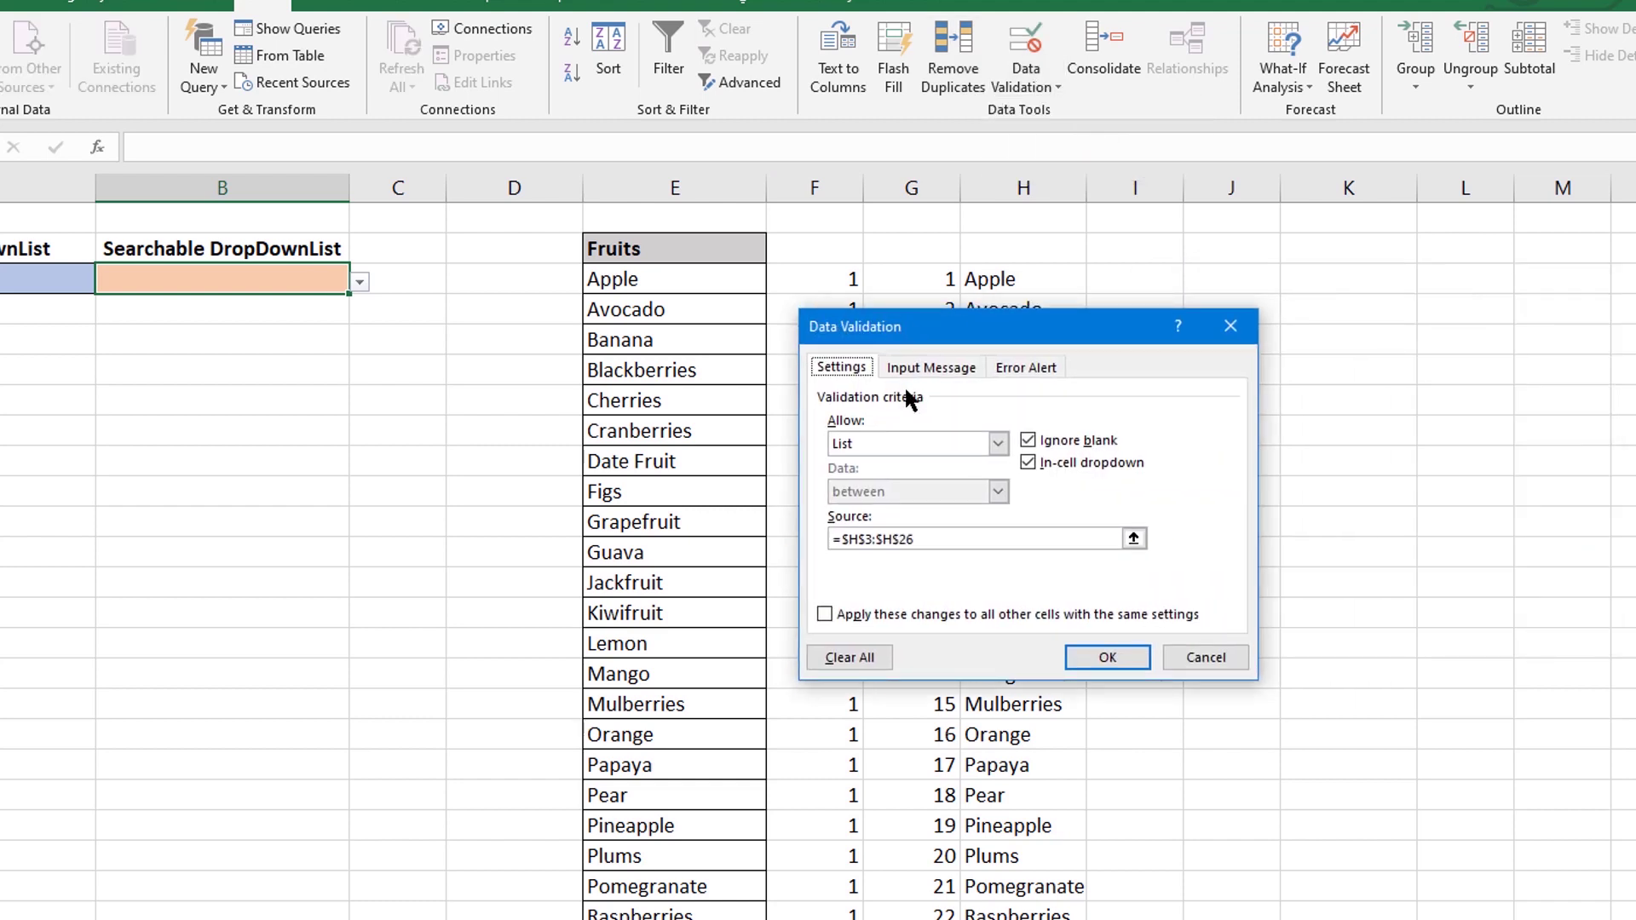
click(1021, 375)
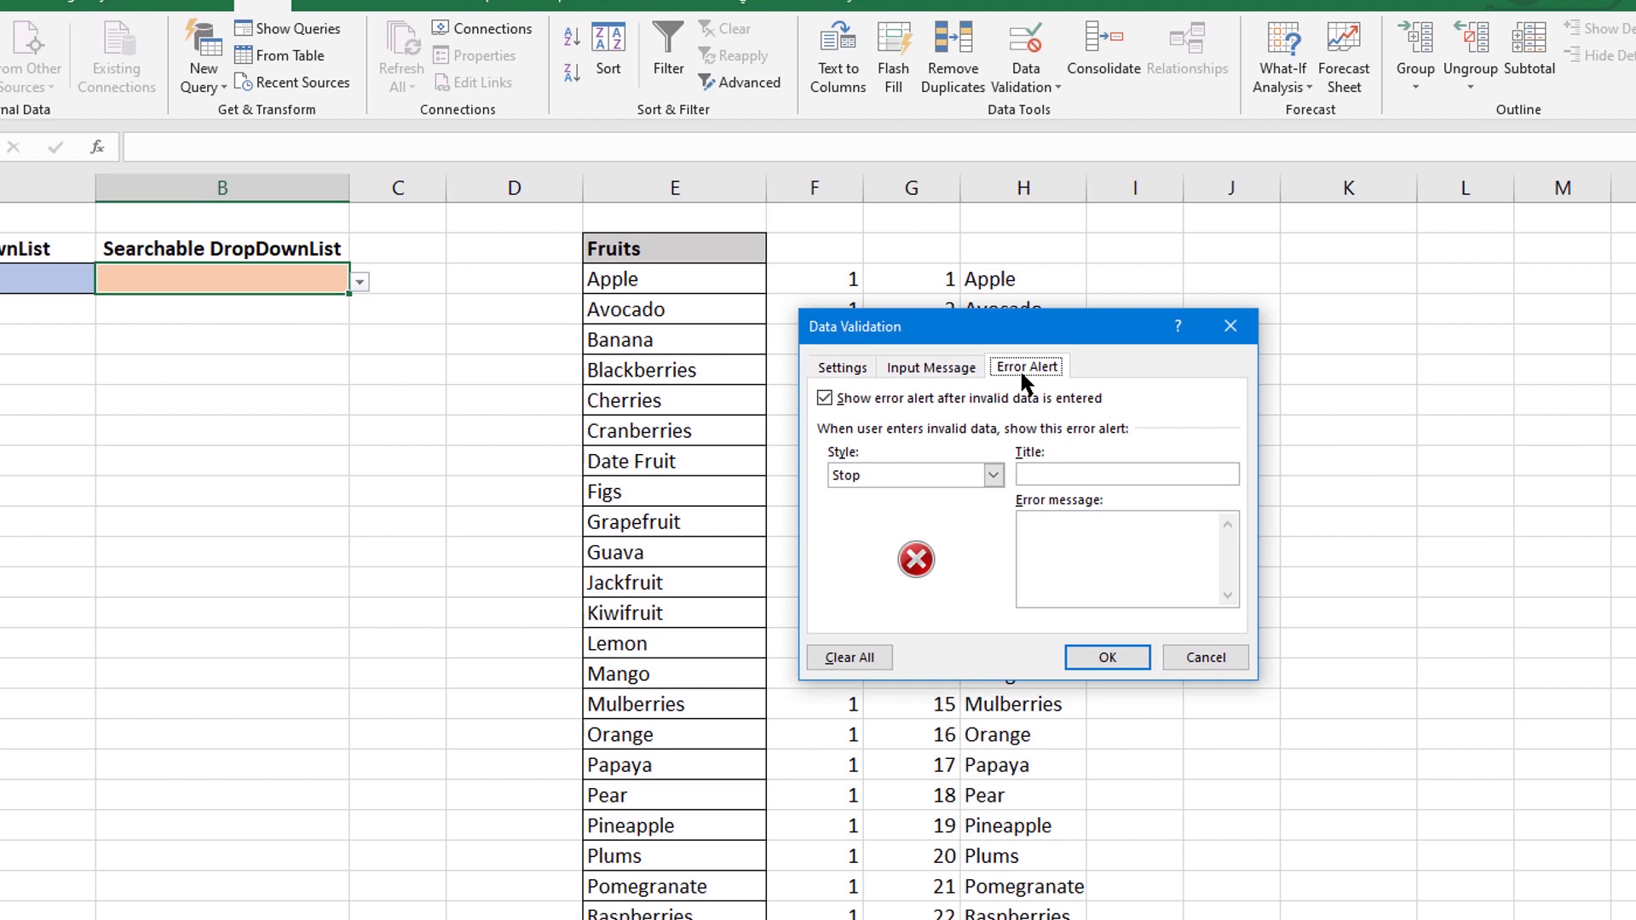
click(825, 398)
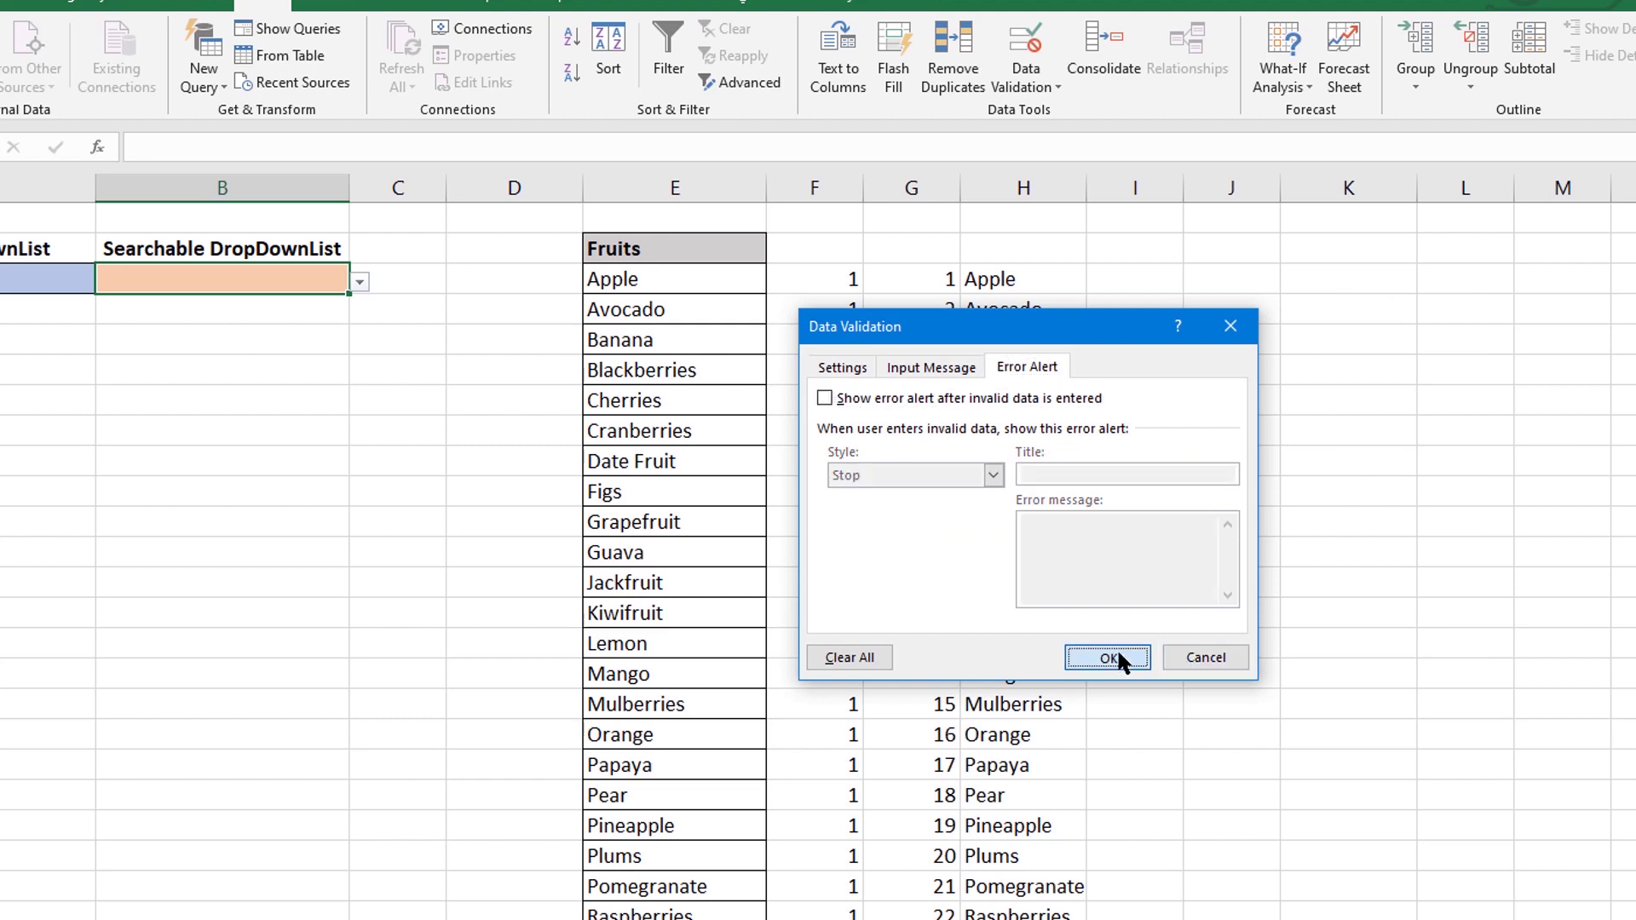
click(1112, 657)
- Reselect B3 and start editing it
click(183, 350)
click(182, 284)
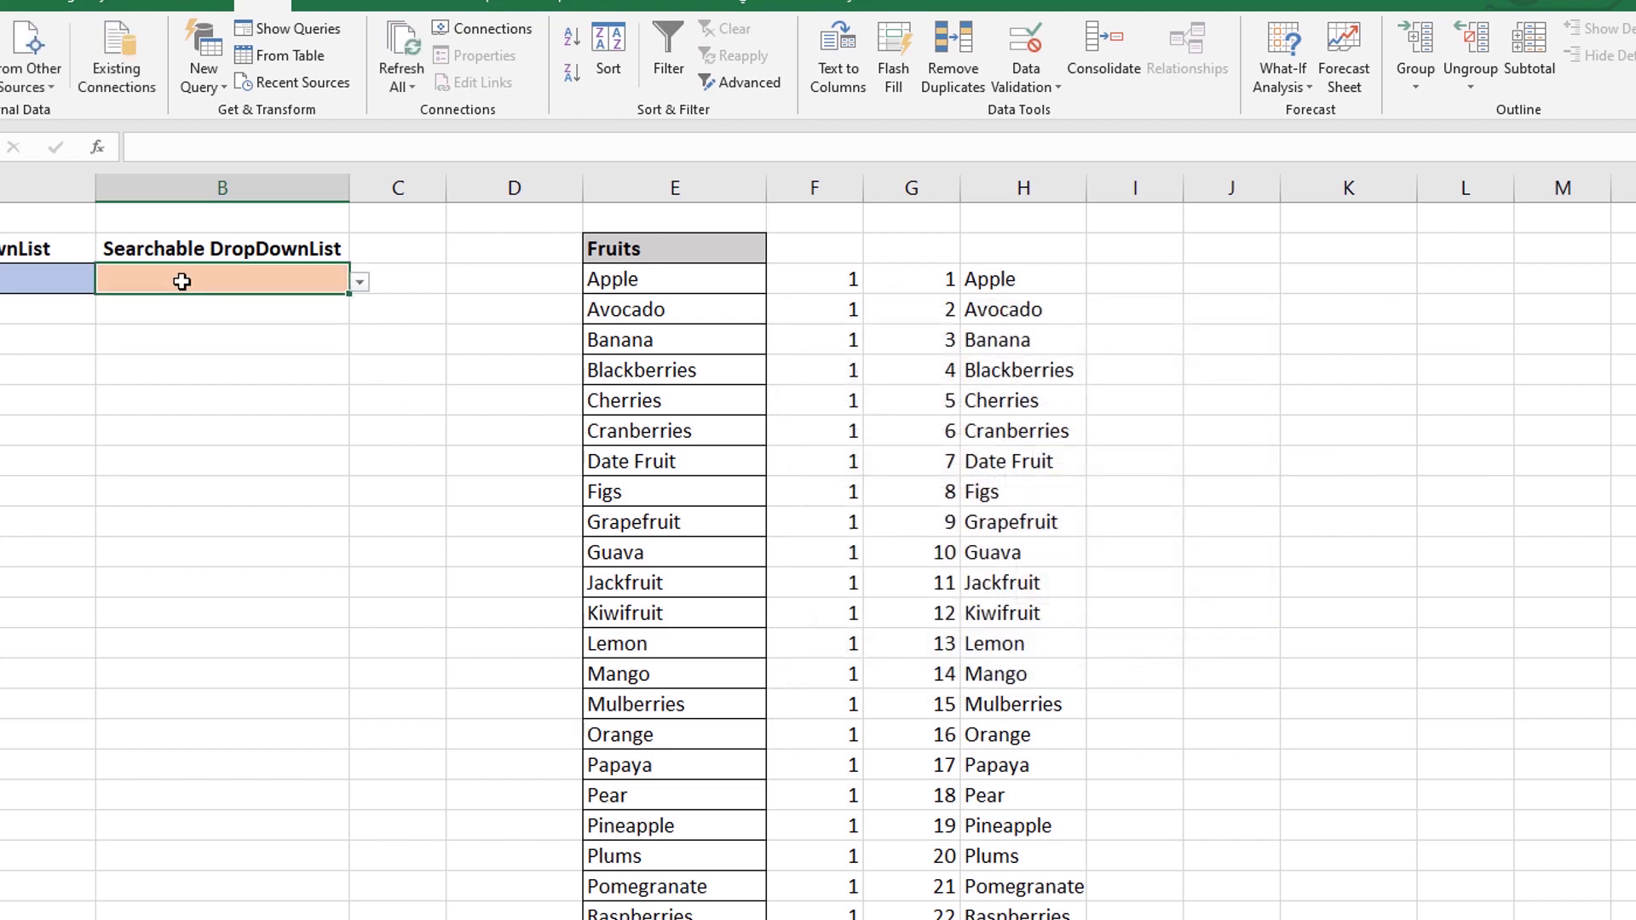
double_click(183, 278)
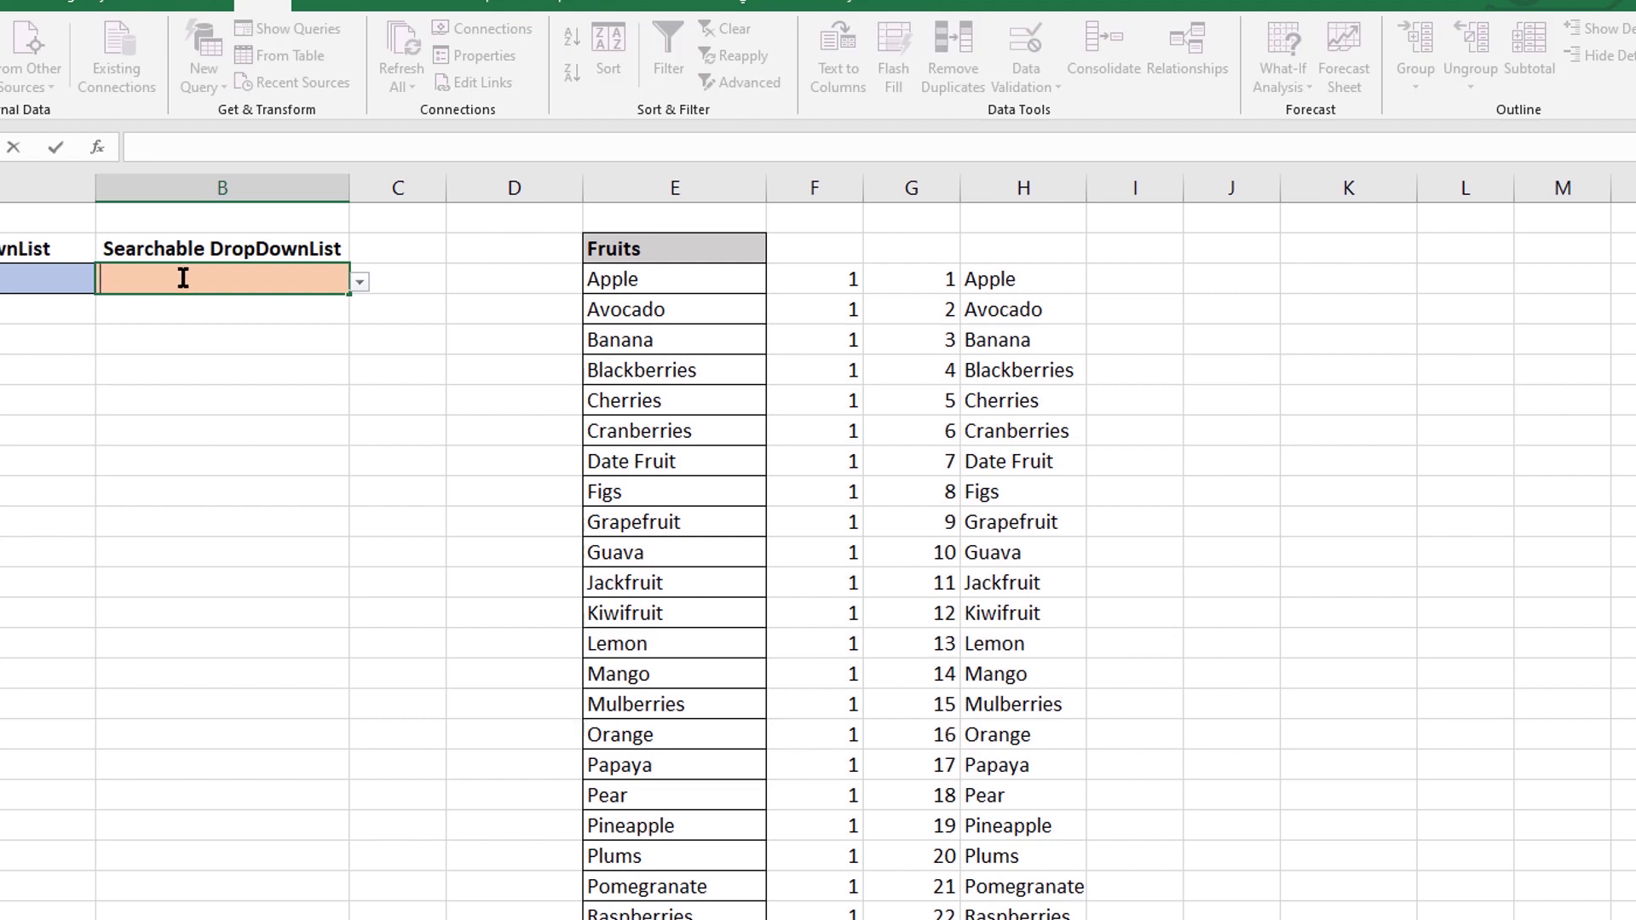
- Enter b in B3 and check that its dropdown shows a list filtered by b
text(b)
click(360, 283)
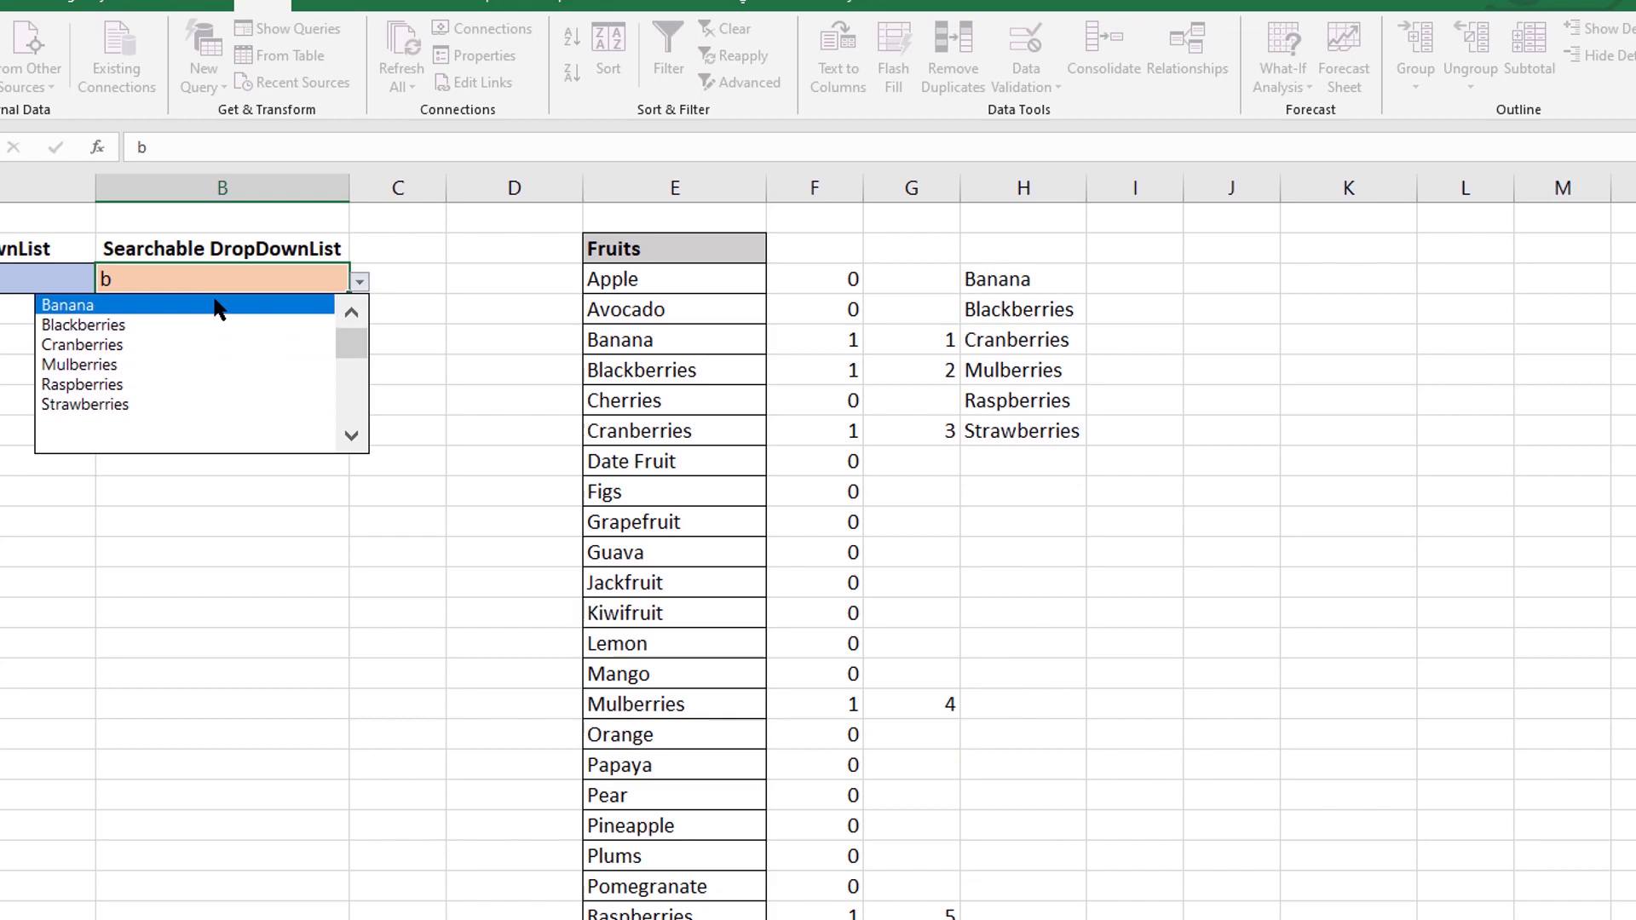
click(141, 284)
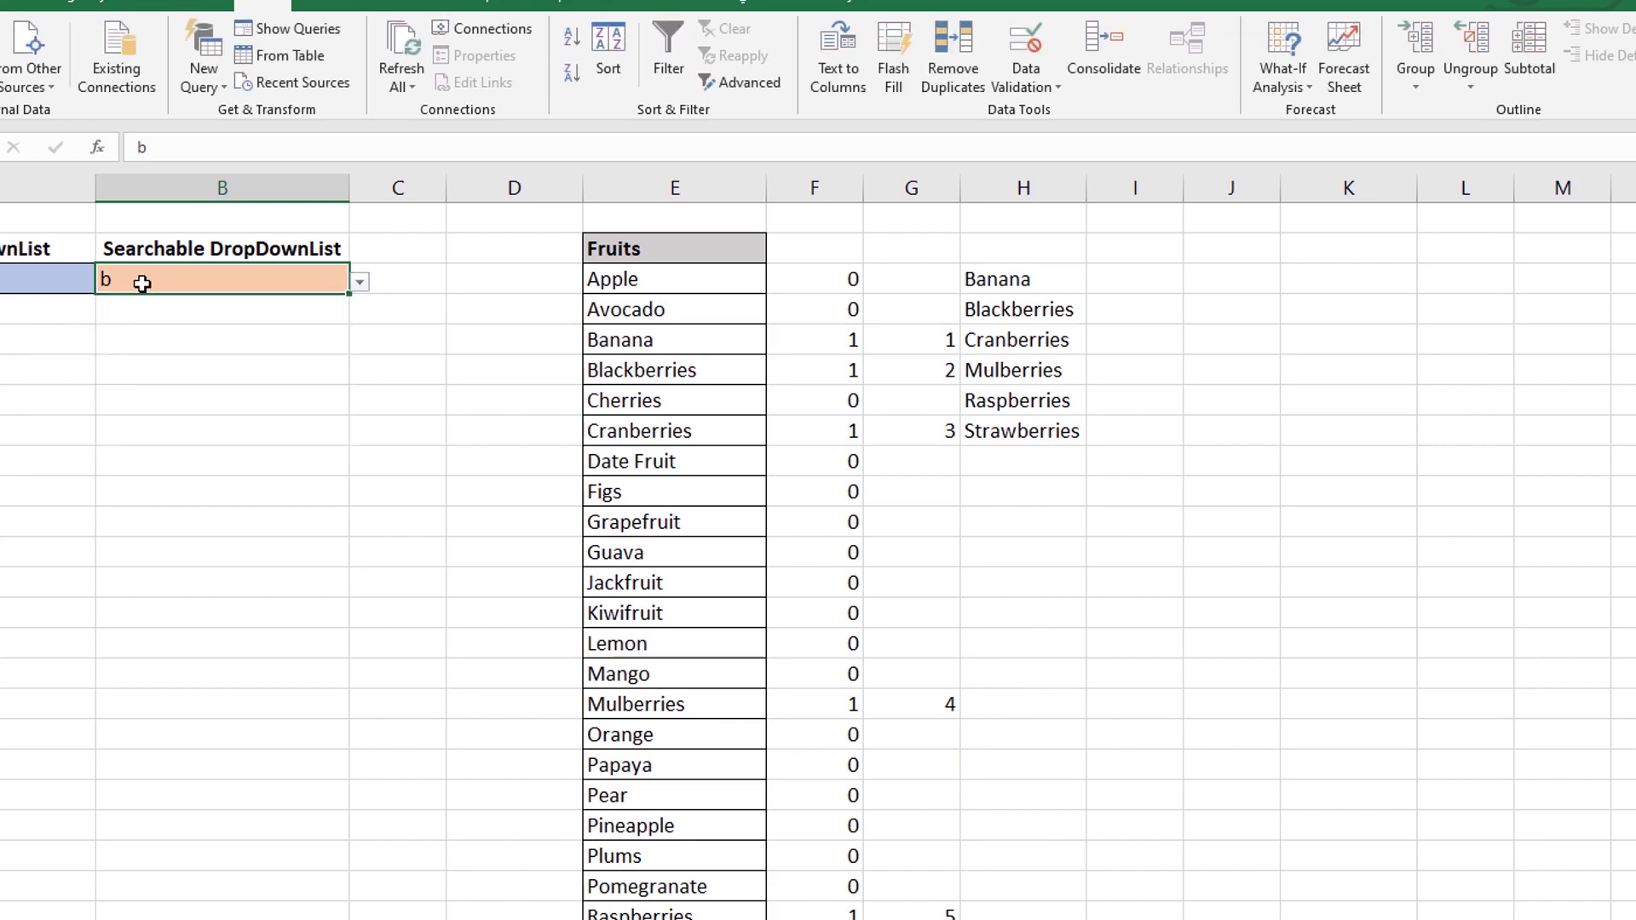
- Enter m in B3; the dropdown lists only Lemon, Mango, Mulberries, Plums, Pomegranate, Watermelon
text(a)
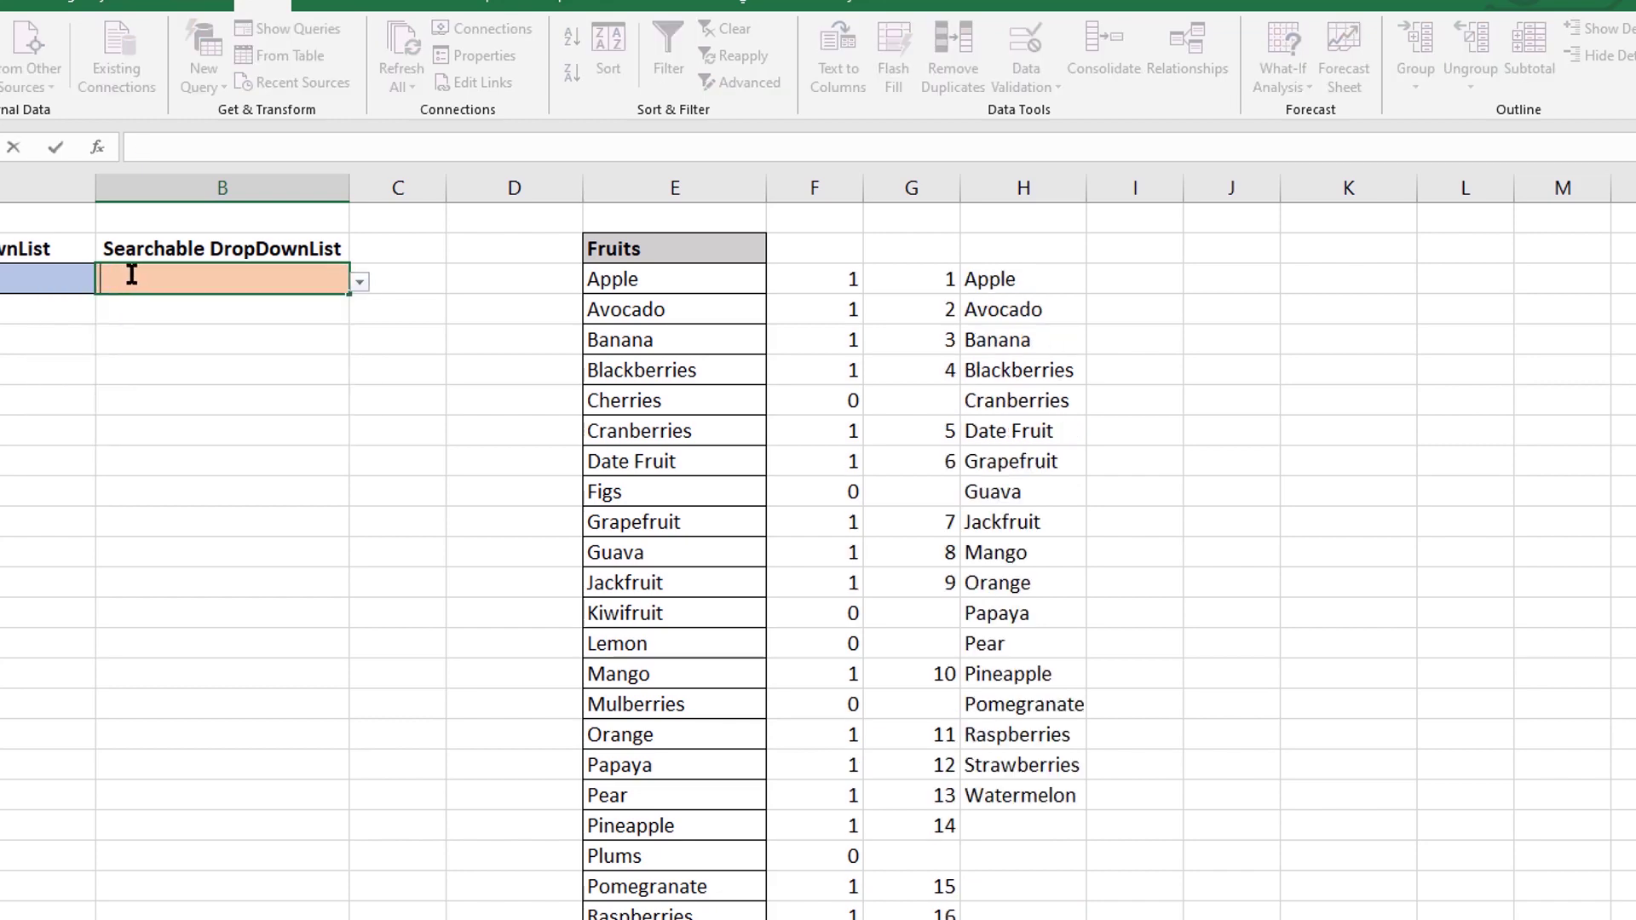
text(m)
click(355, 284)
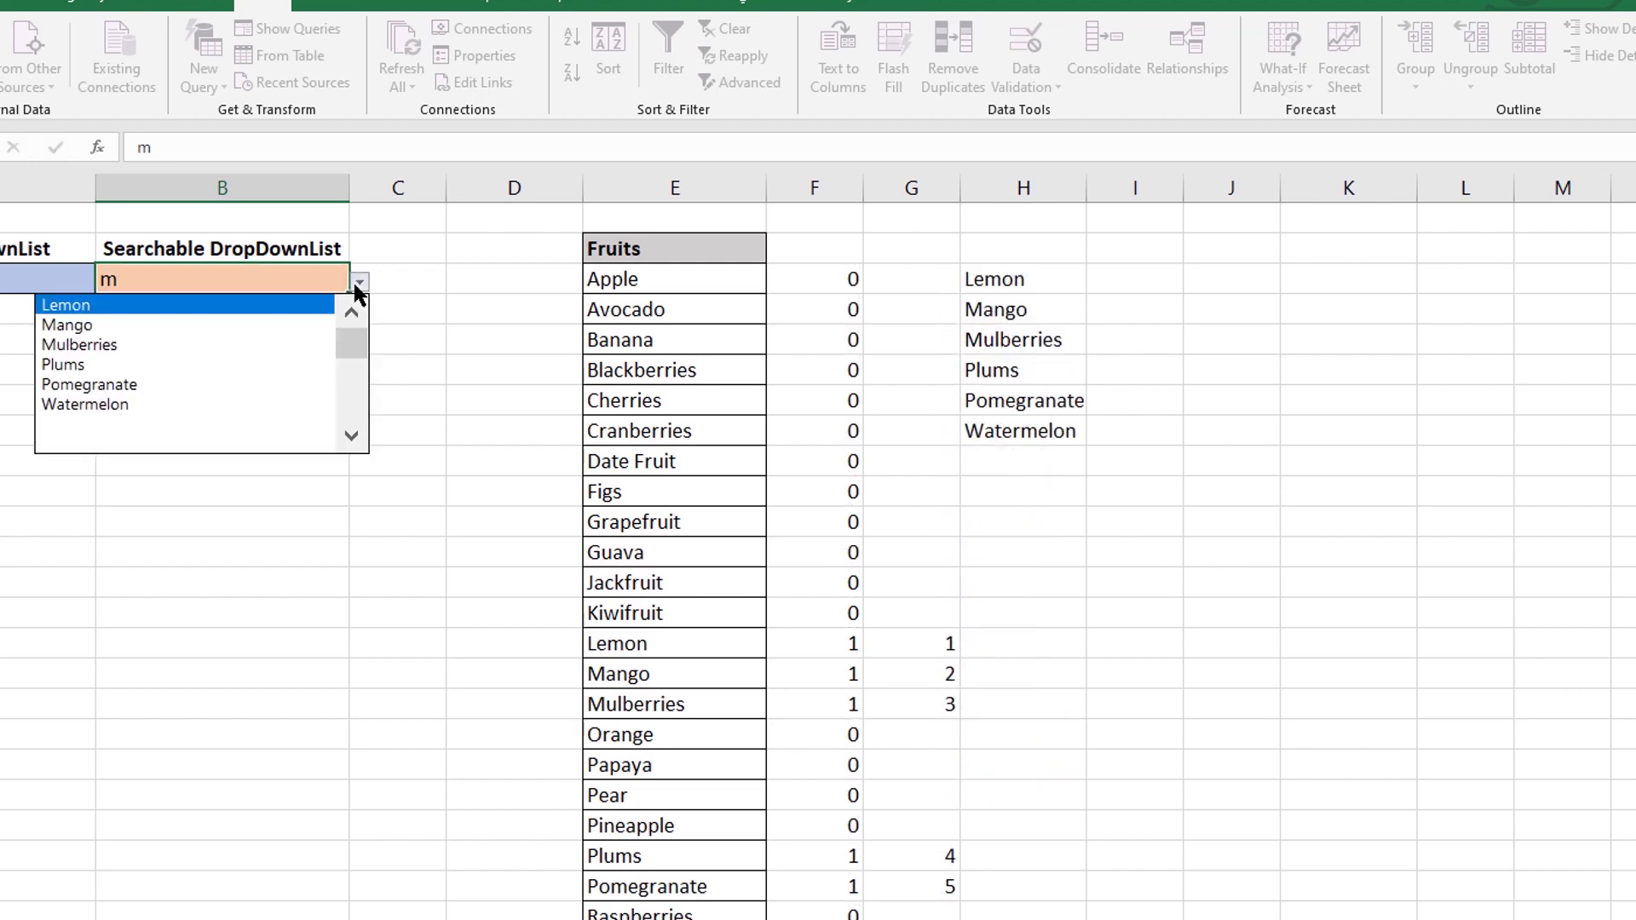
mouse_move(354, 345)
mouse_down()
mouse_move(356, 426)
mouse_move(331, 305)
mouse_up()
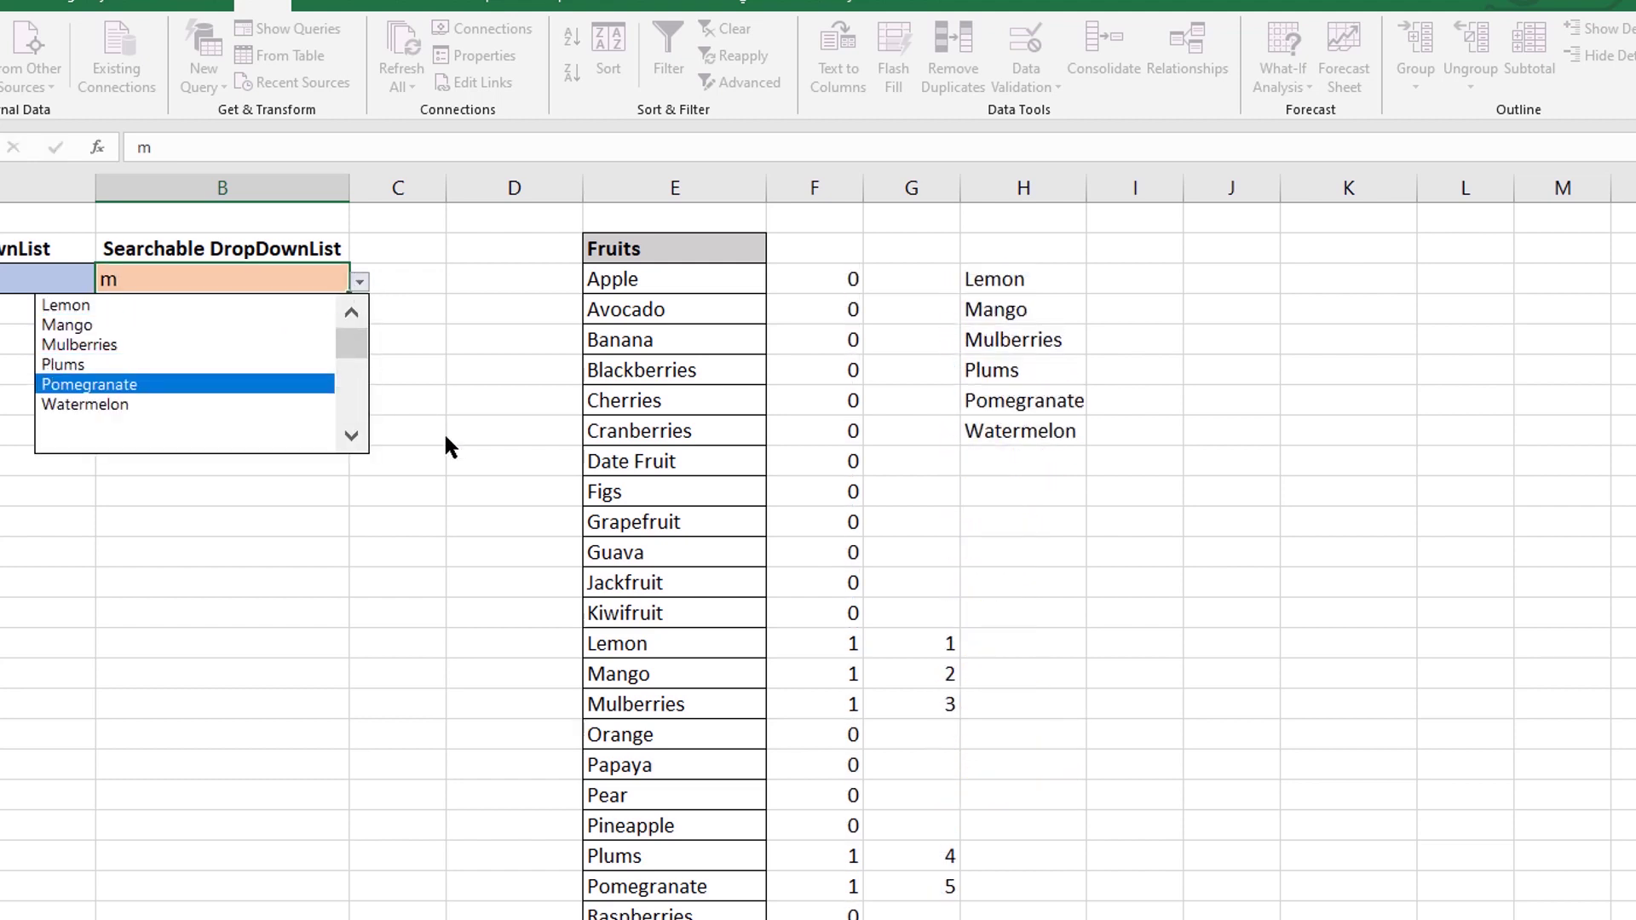
key(Escape)
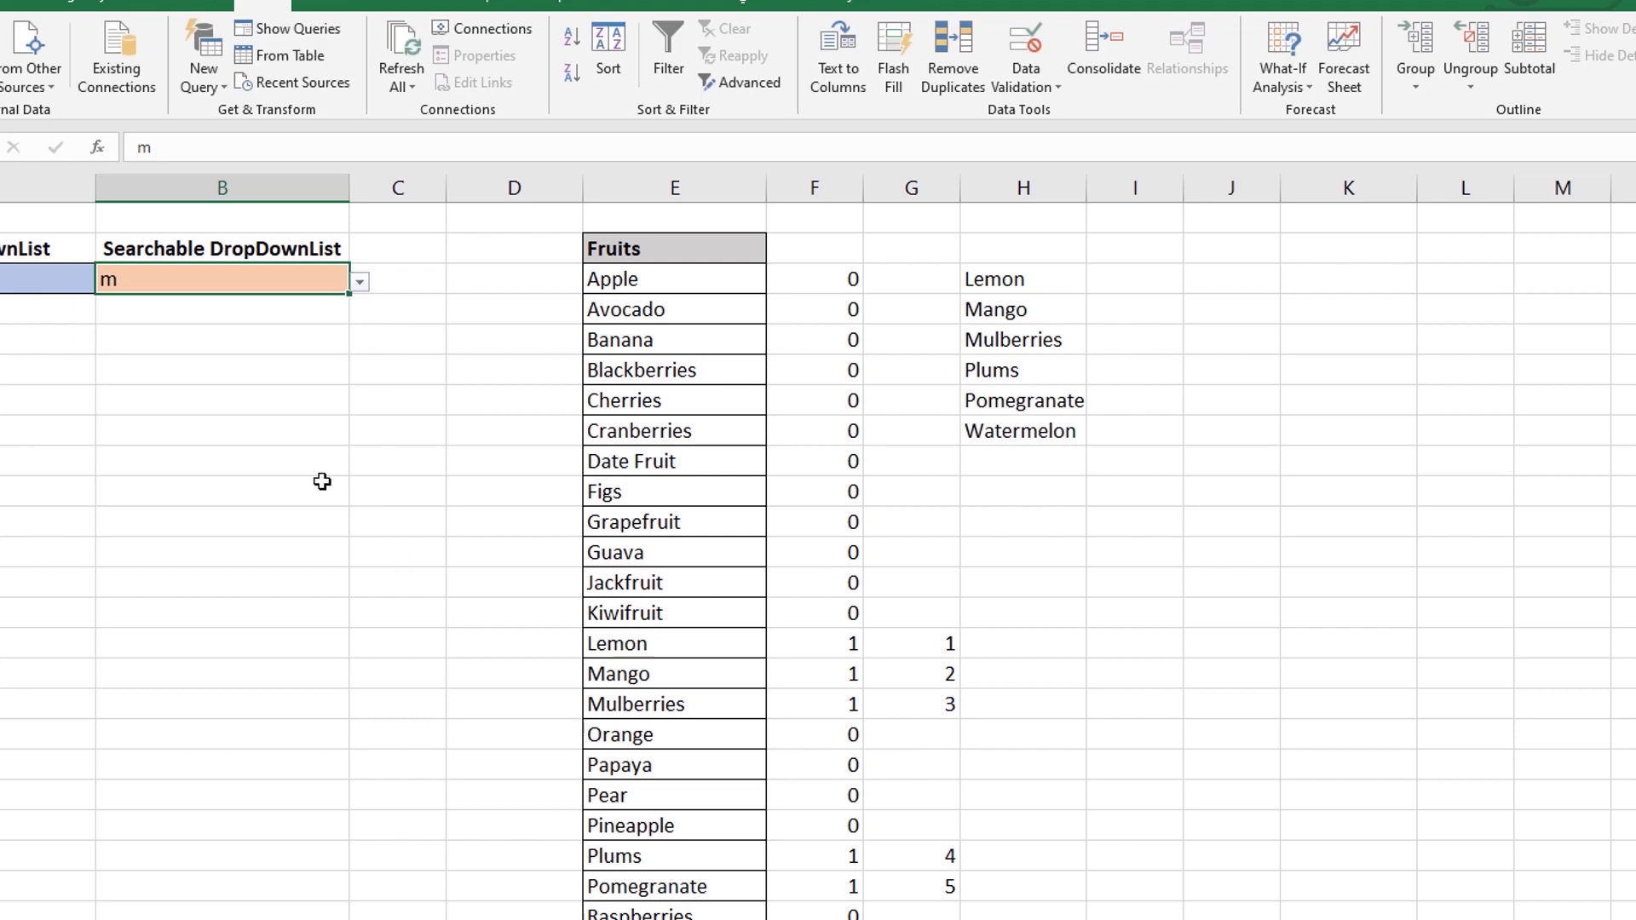